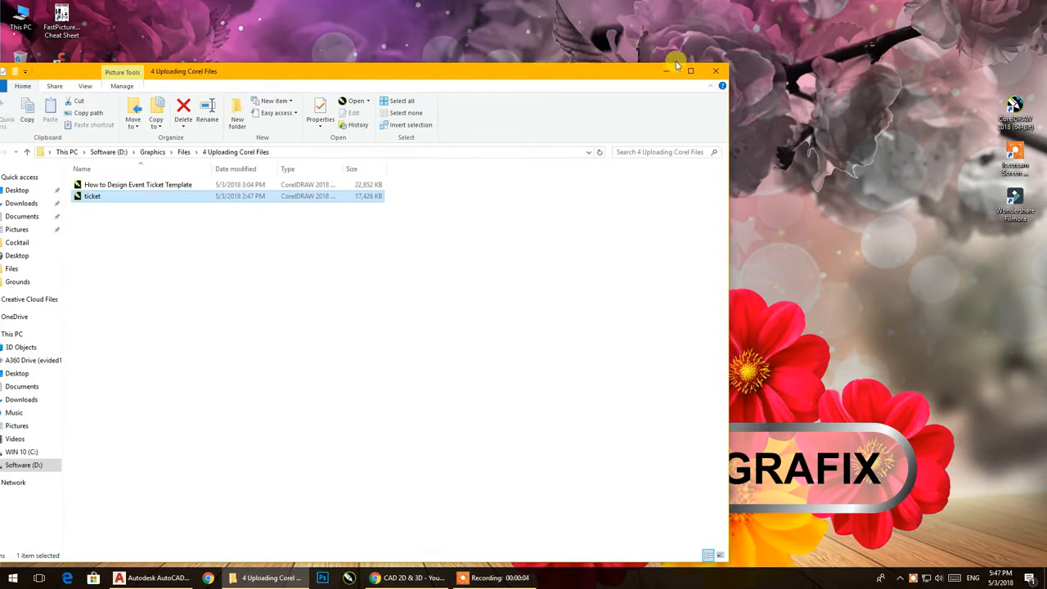
Close the file browser, switch to AutoCAD, and start a new drawing from the acadiso.dwt template.
left_click(713, 70)
left_click(151, 577)
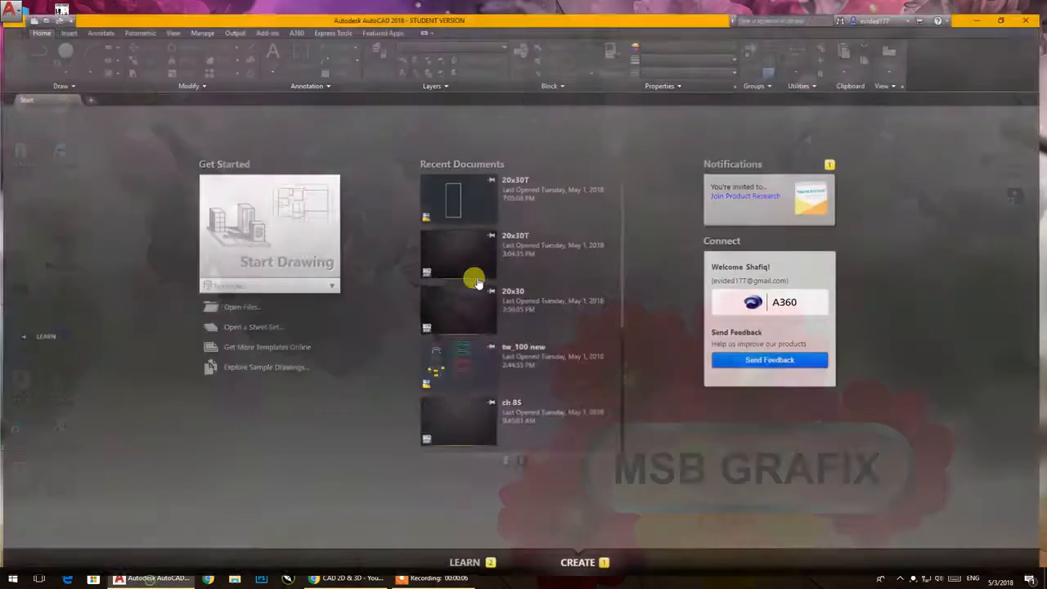
left_click(322, 274)
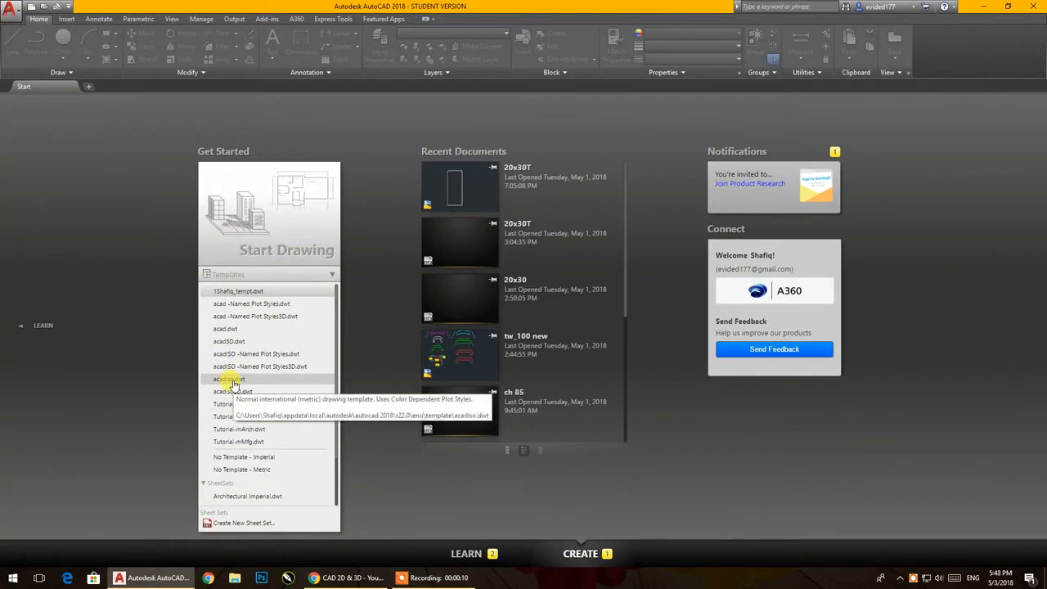
left_click(231, 379)
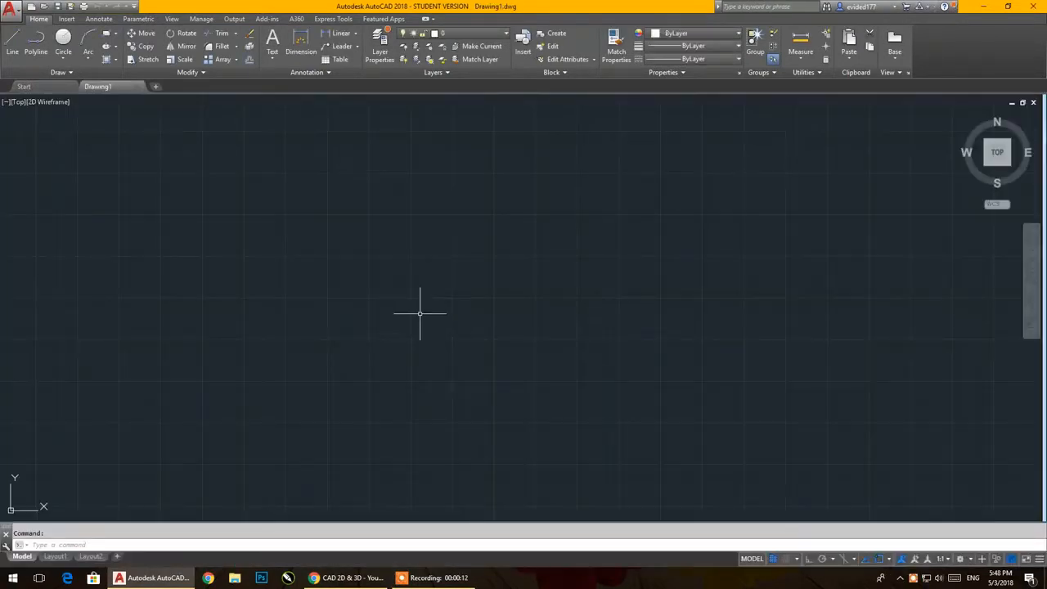
Draw a circle with a radius of 1000/2 in the empty drawing.
left_click(65, 41)
left_click(395, 229)
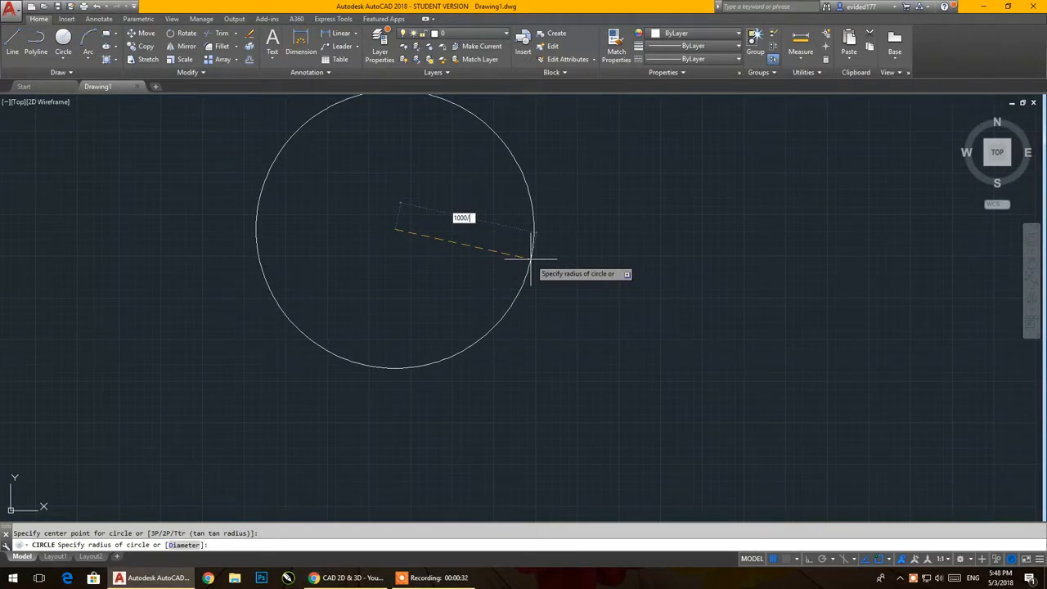
key("Return")
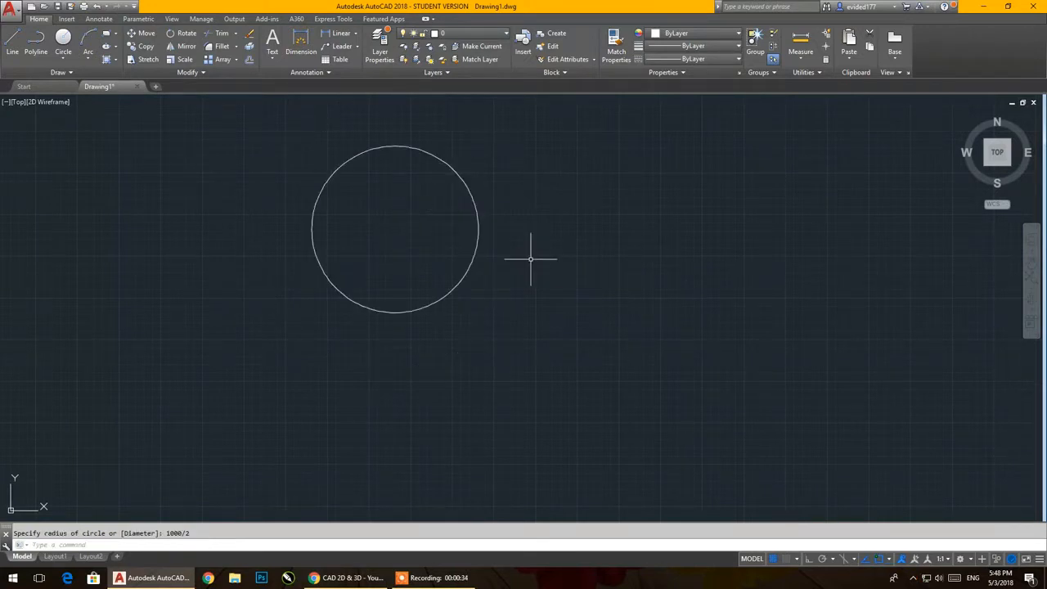
Add a diameter dimension to the circle, with its text outside the upper-left edge.
scroll(380, 193, "up", 2)
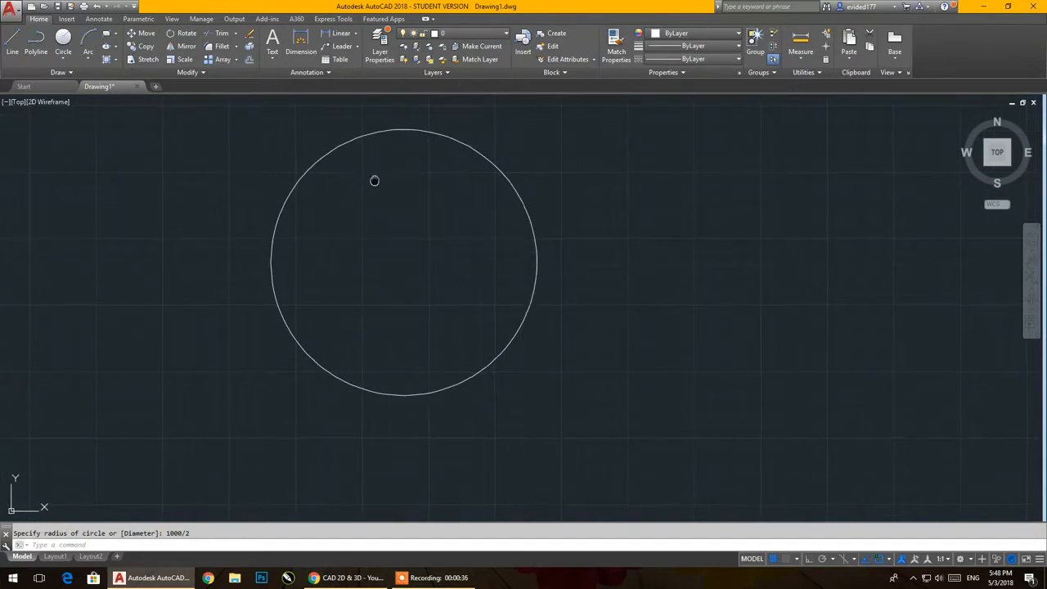
middle_click_drag(374, 180, 418, 222)
left_click(344, 33)
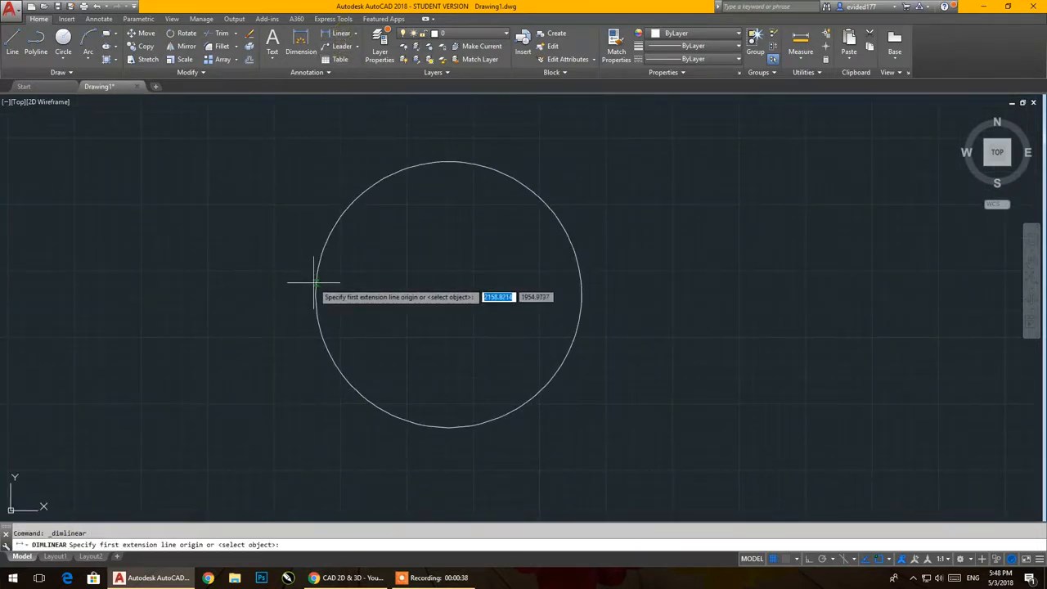
left_click(356, 37)
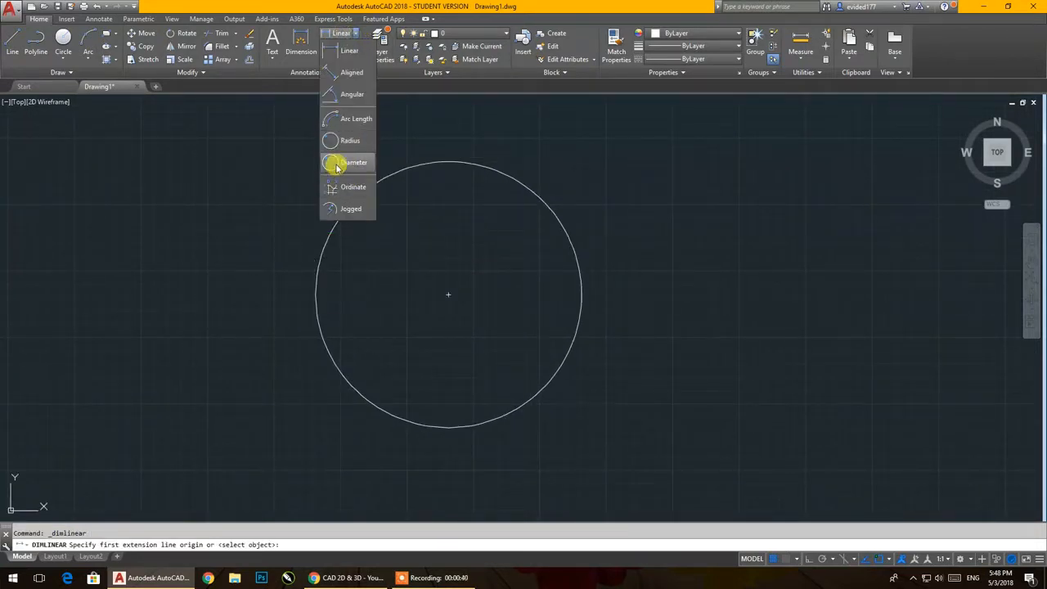
left_click(337, 163)
left_click(328, 234)
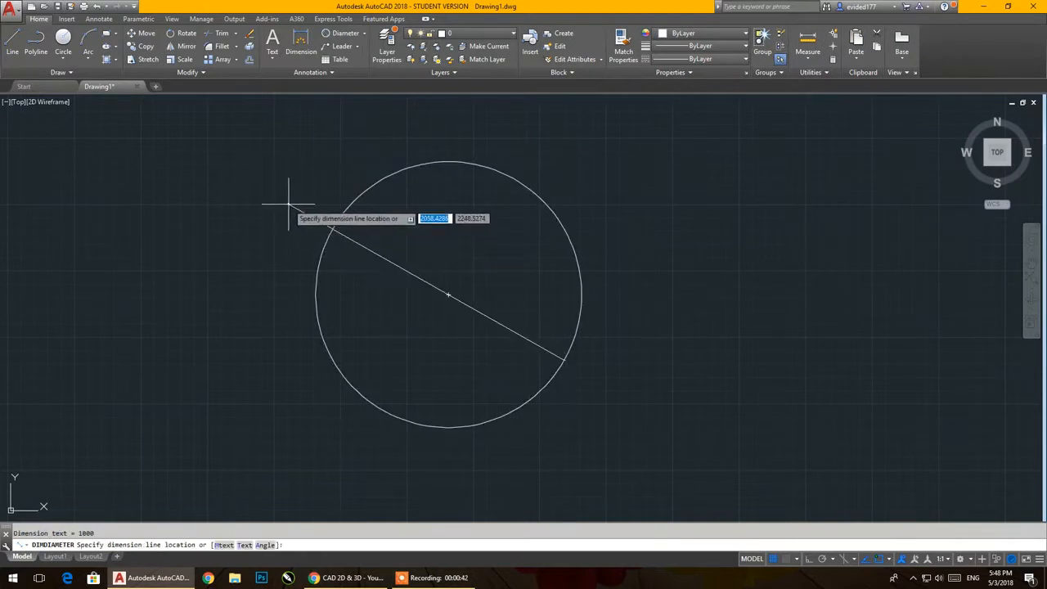
left_click(273, 198)
Inspect the diameter dimension's text up close and erase the dimension.
scroll(273, 200, "up", 4)
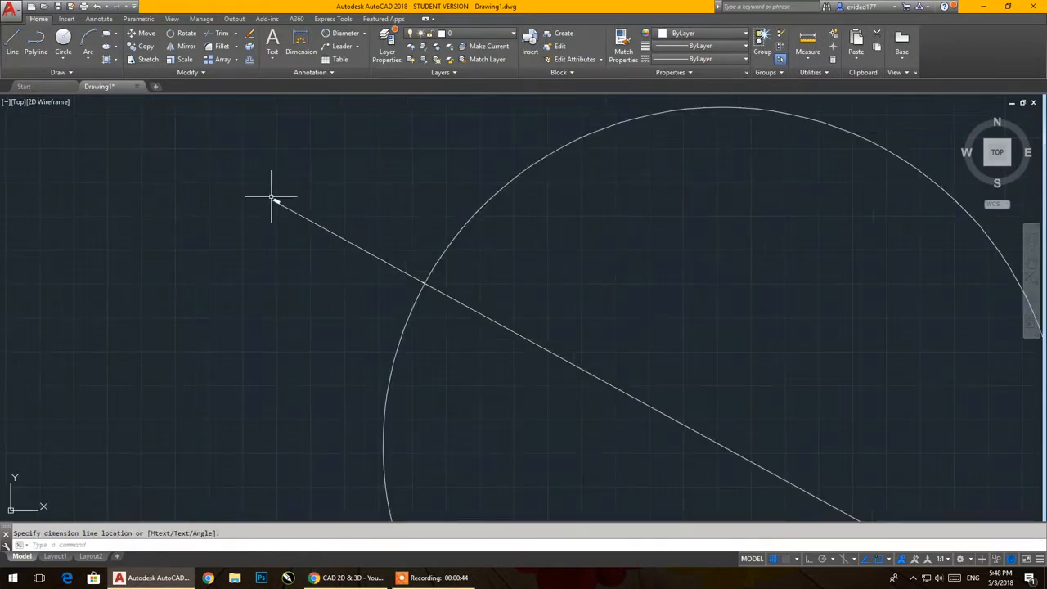
scroll(272, 198, "up", 5)
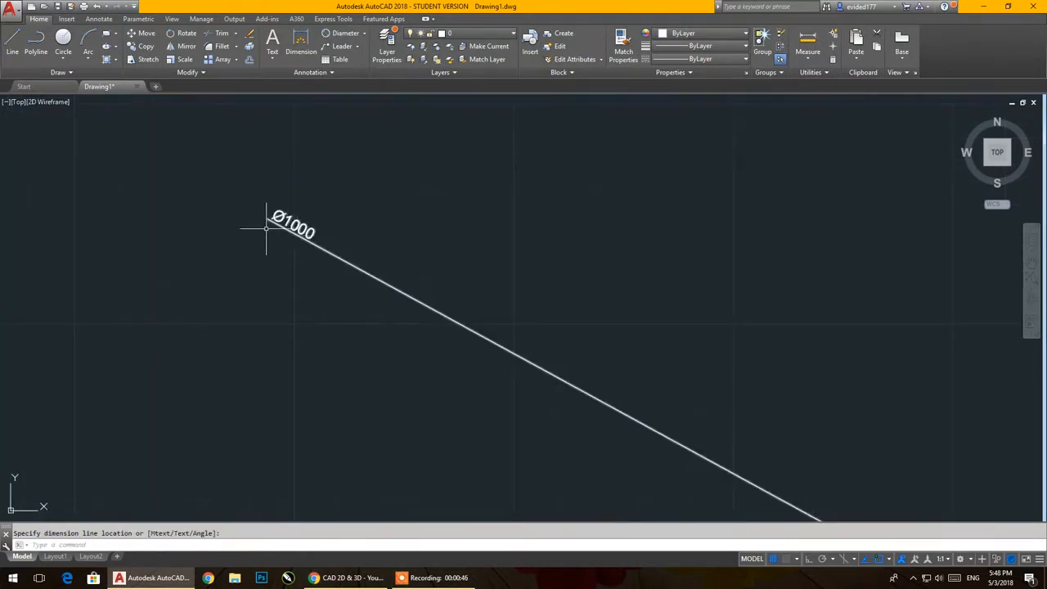
scroll(287, 225, "down", 4)
left_click(317, 289)
key("Delete")
scroll(305, 210, "down", 4)
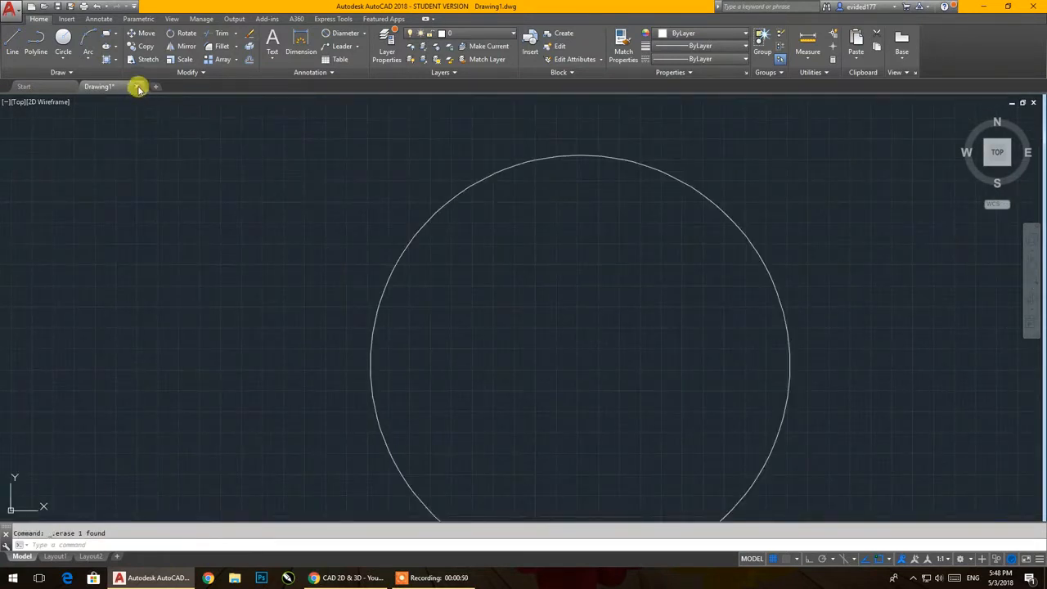
Close the current drawing without saving and start a new one from the custom personal template.
left_click(139, 87)
left_click(532, 314)
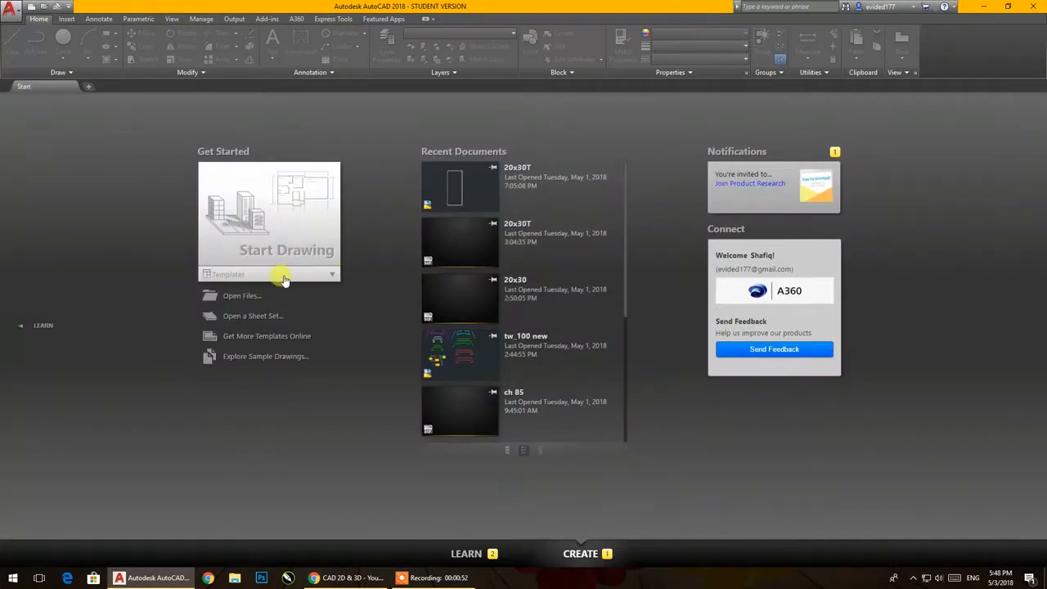
left_click(284, 277)
left_click(245, 292)
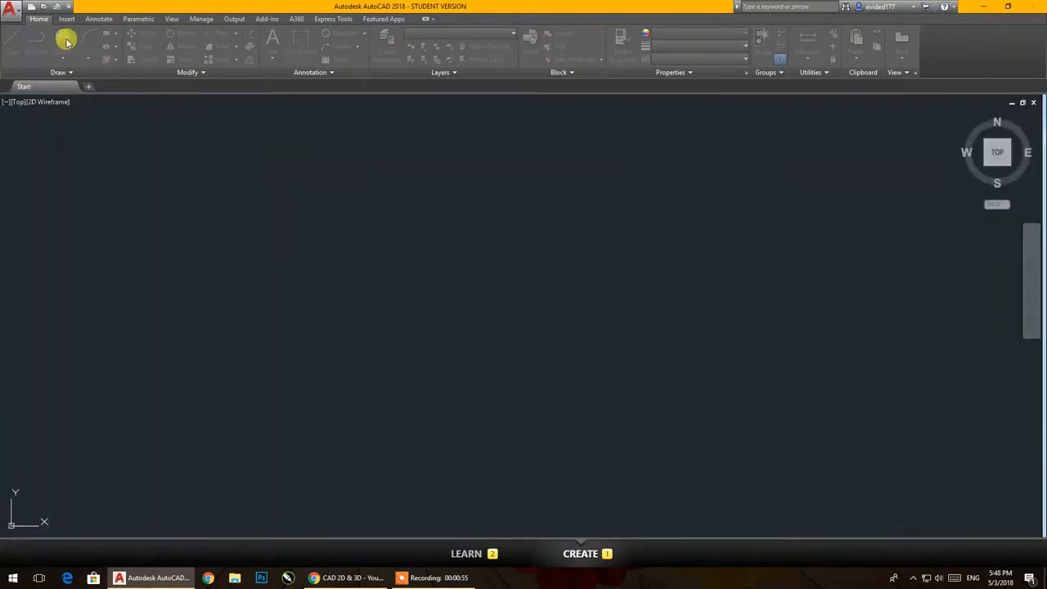
left_click(486, 296)
Draw a circle with a radius of 1000/2 in the new drawing.
left_click(63, 39)
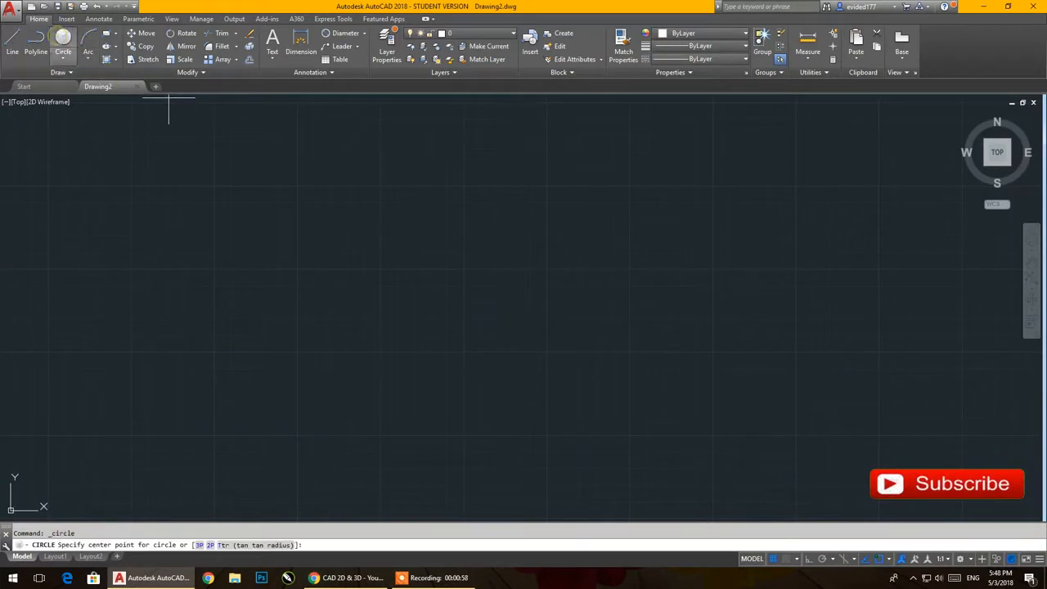
left_click(412, 259)
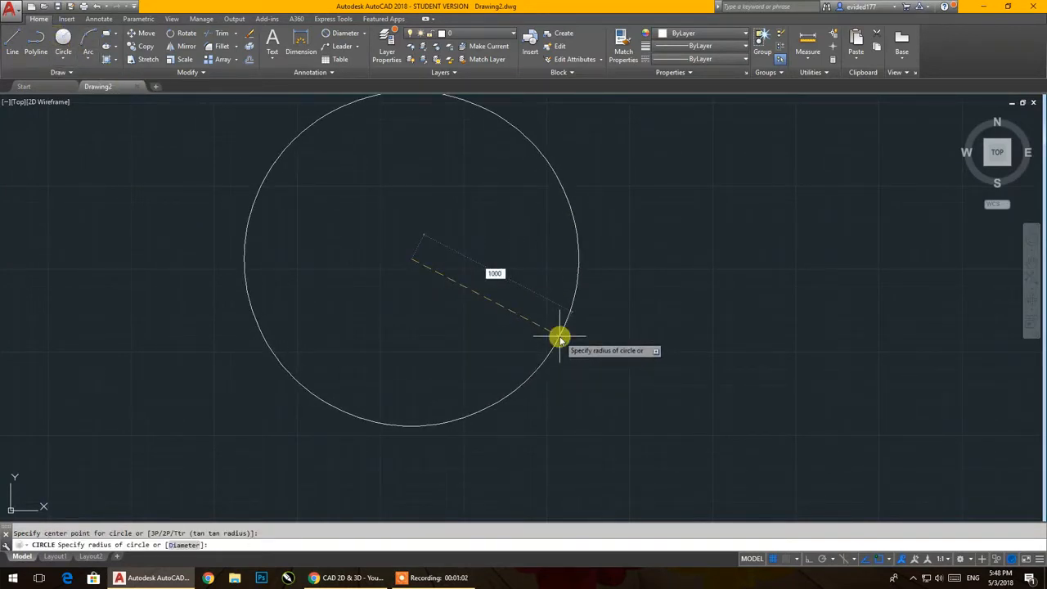
key("Return")
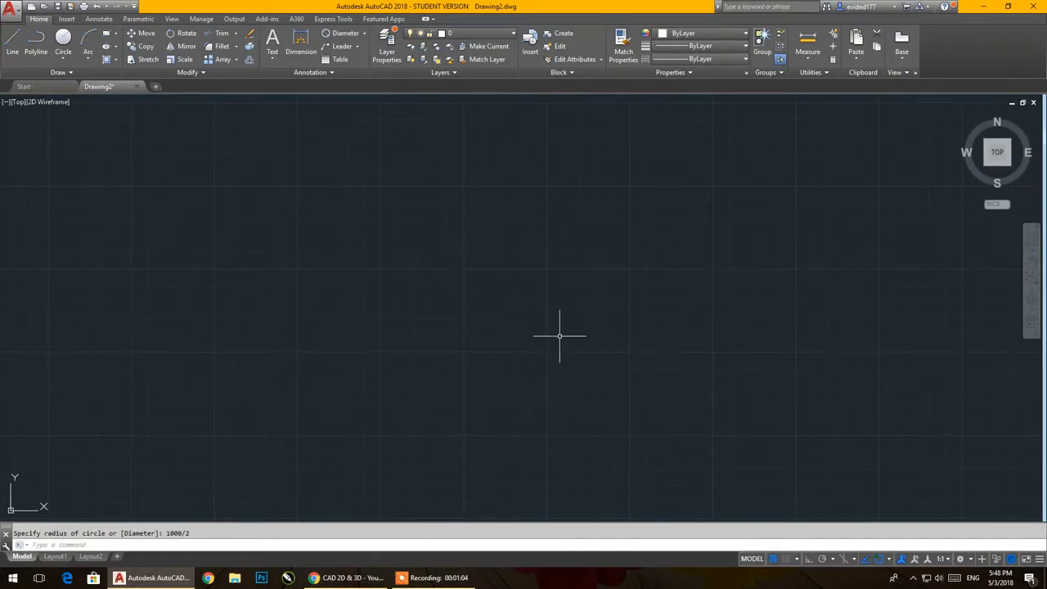
Add a diameter dimension outside the upper-left edge of the circle.
scroll(444, 222, "down", 5)
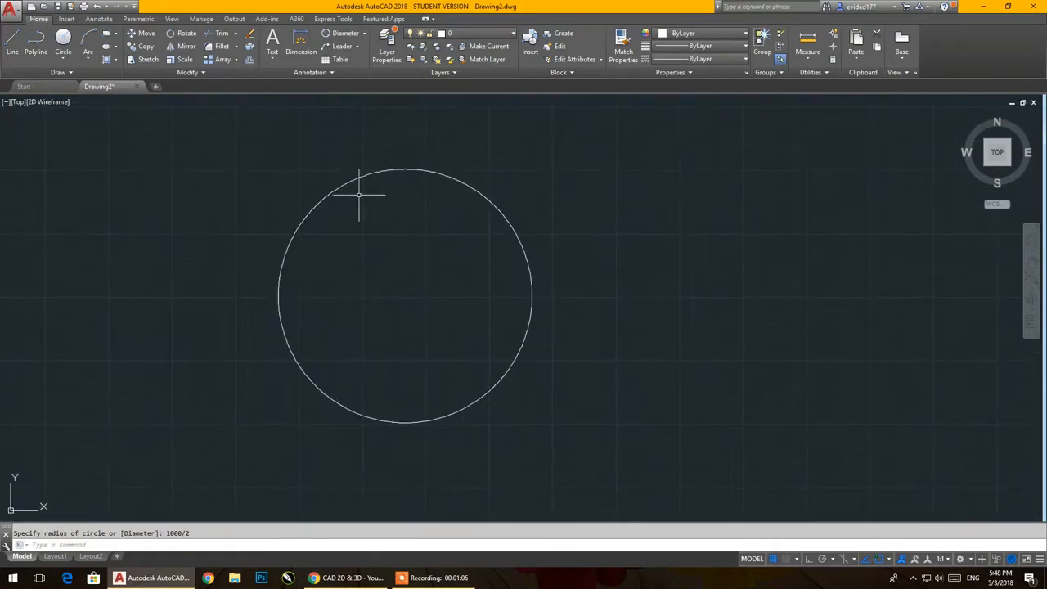
left_click(339, 33)
left_click(277, 288)
left_click(220, 231)
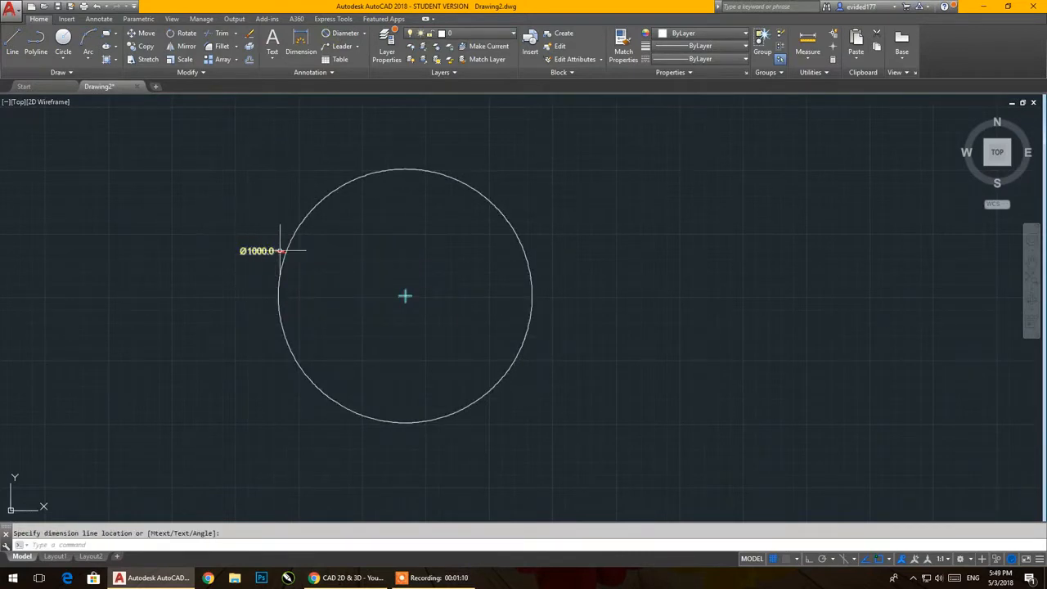
Draw a second circle with a radius of 500 to the right of the first one.
left_click(63, 40)
left_click(735, 252)
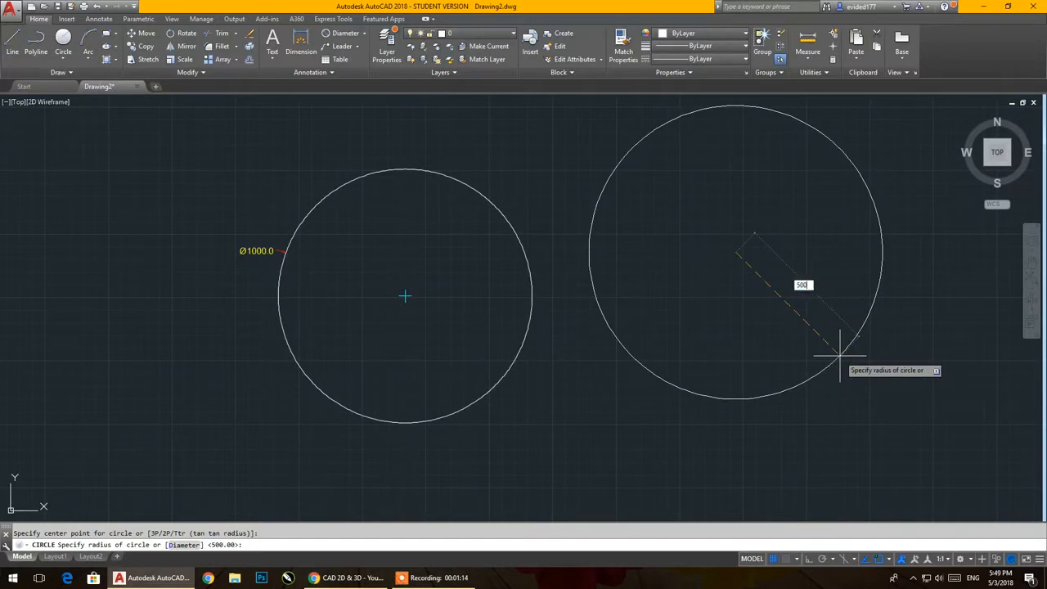
key("Return")
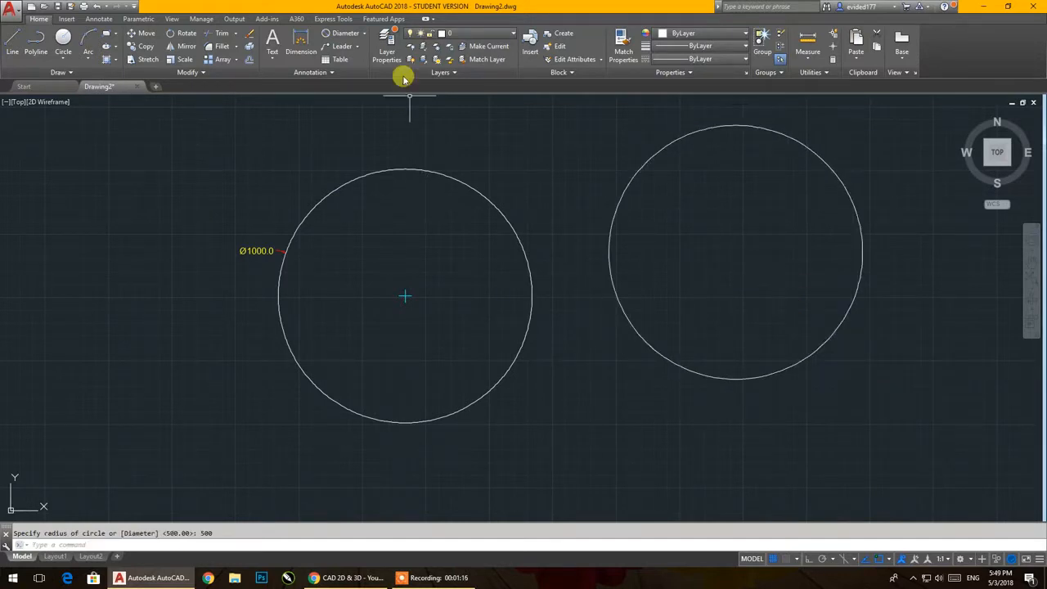
Add a diameter dimension outside the upper-left edge of the second circle.
left_click(345, 33)
left_click(616, 198)
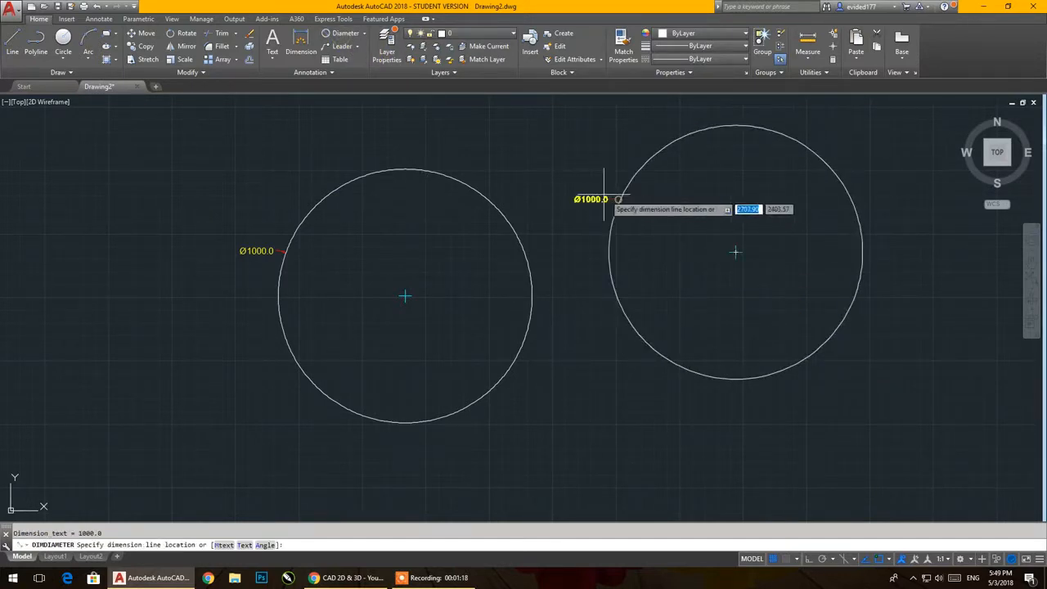
left_click(567, 178)
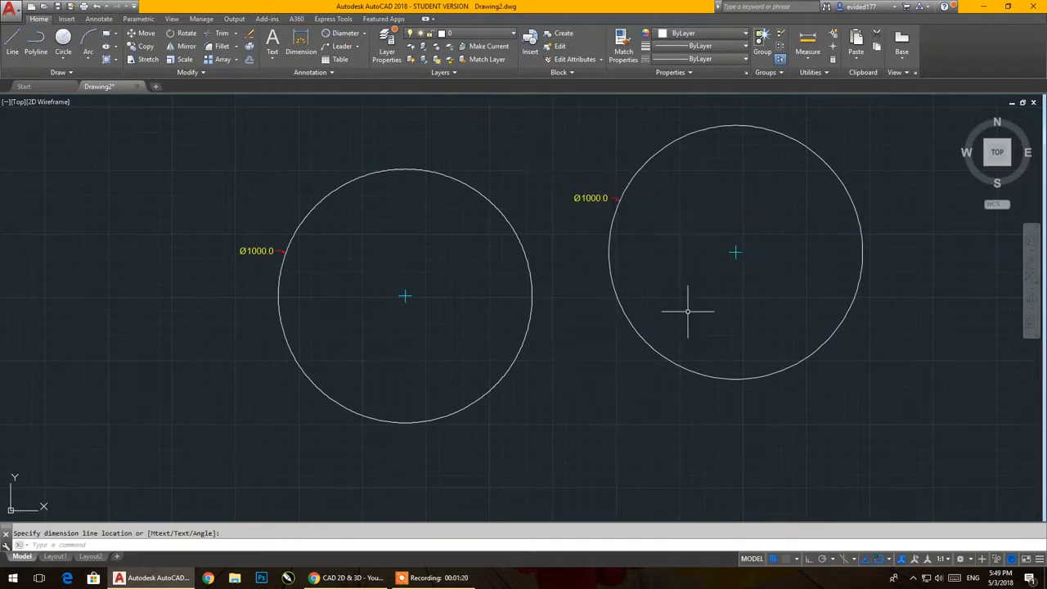
Erase the second circle together with its diameter dimension.
left_click(677, 311)
left_click(657, 360)
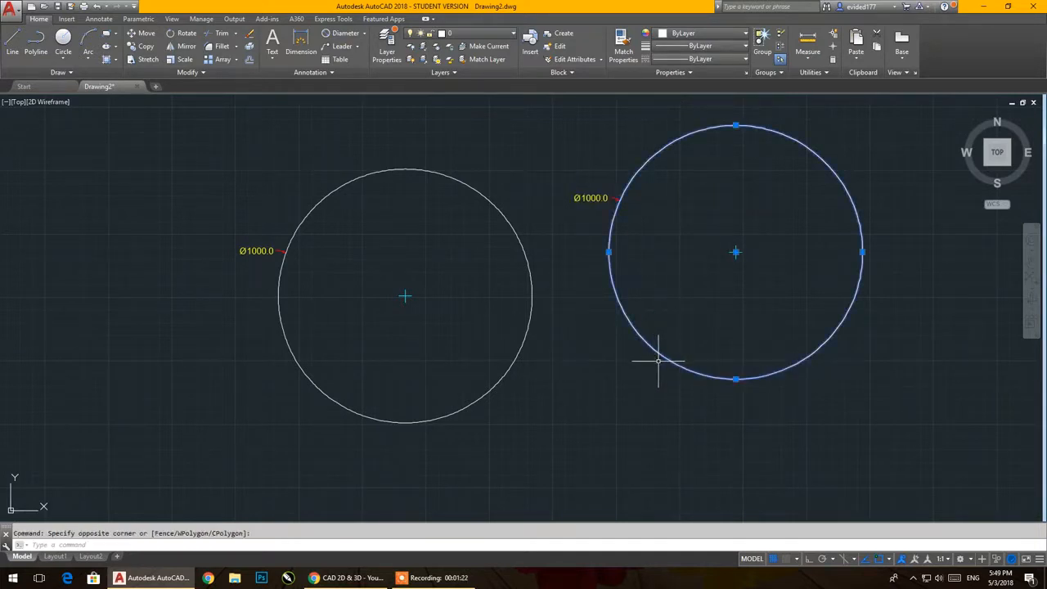
left_click(639, 313)
left_click(670, 283)
left_click(605, 376)
left_click(677, 359)
key("Delete")
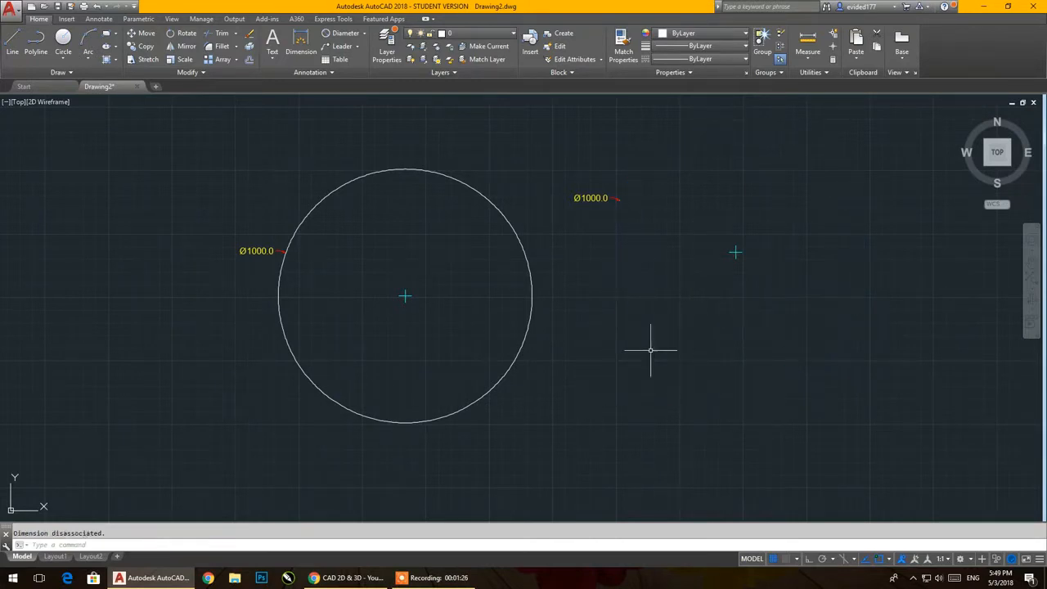
left_click(766, 290)
left_click(595, 176)
key("Delete")
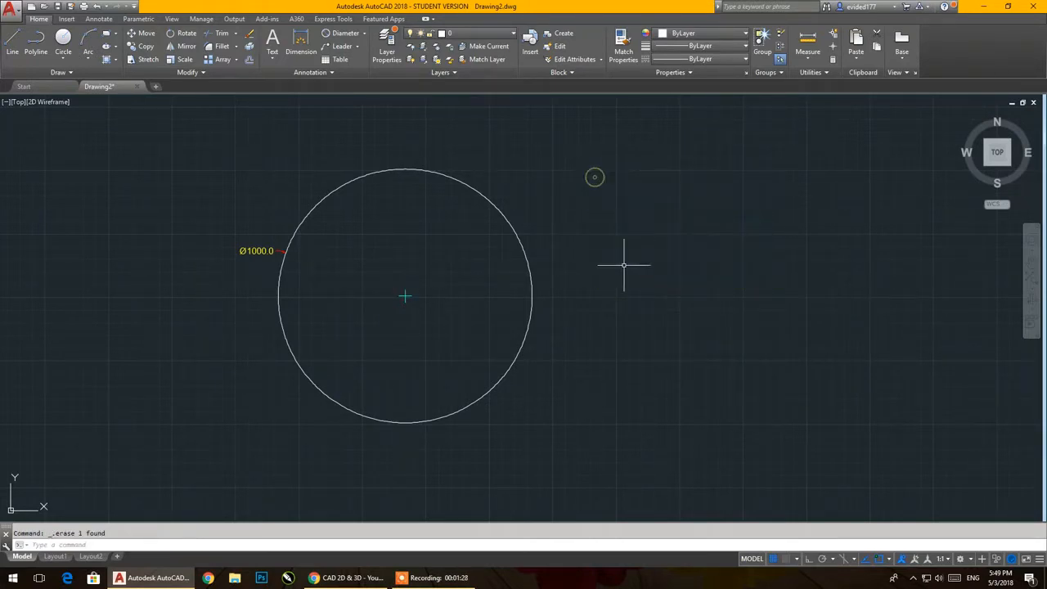
Erase the diameter dimension of the remaining circle.
middle_click_drag(292, 281, 414, 271)
left_click(380, 243)
left_click(352, 217)
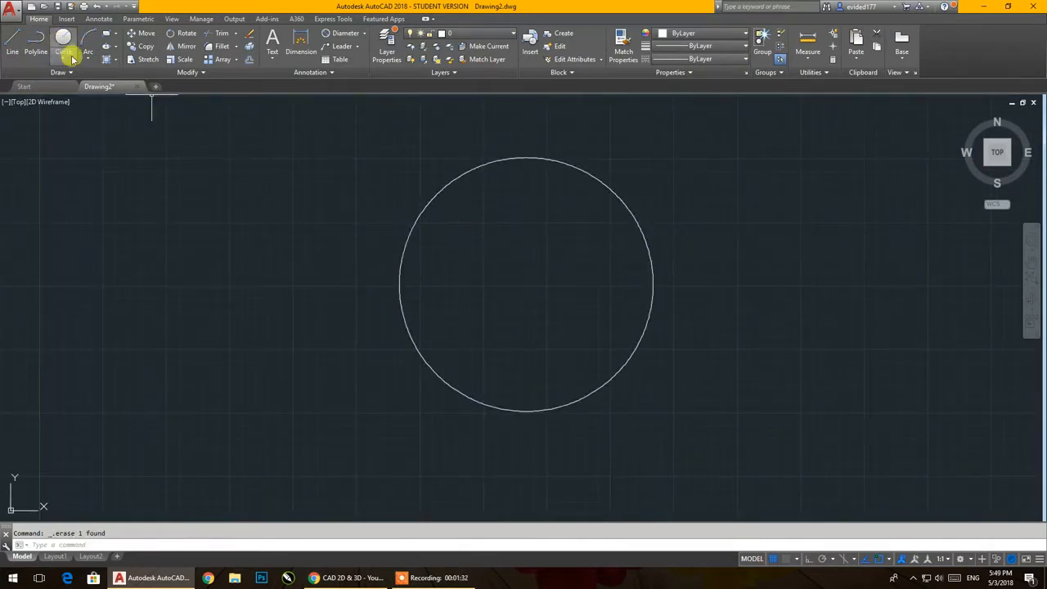
Offset the circle outward by 20 using the Through option of the Offset command.
scroll(526, 250, "up", 2)
middle_click_drag(525, 250, 451, 247)
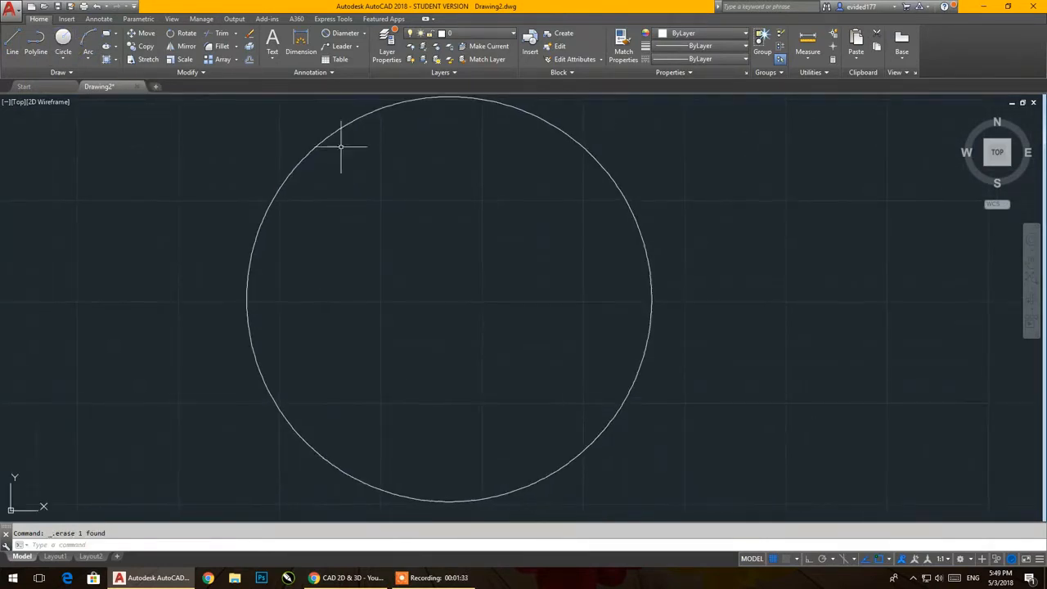
left_click(250, 60)
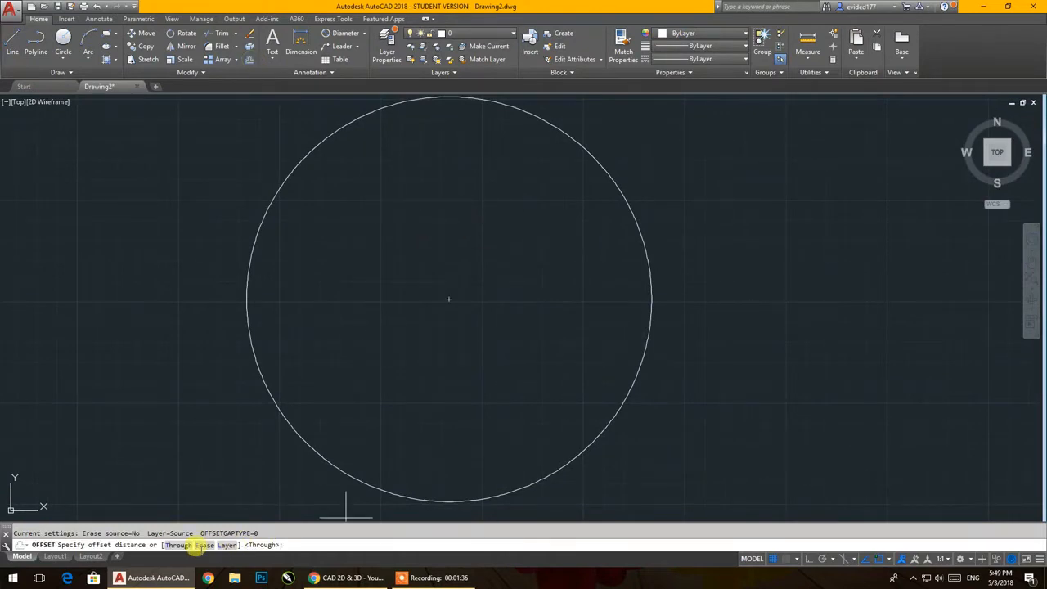
right_click(519, 302)
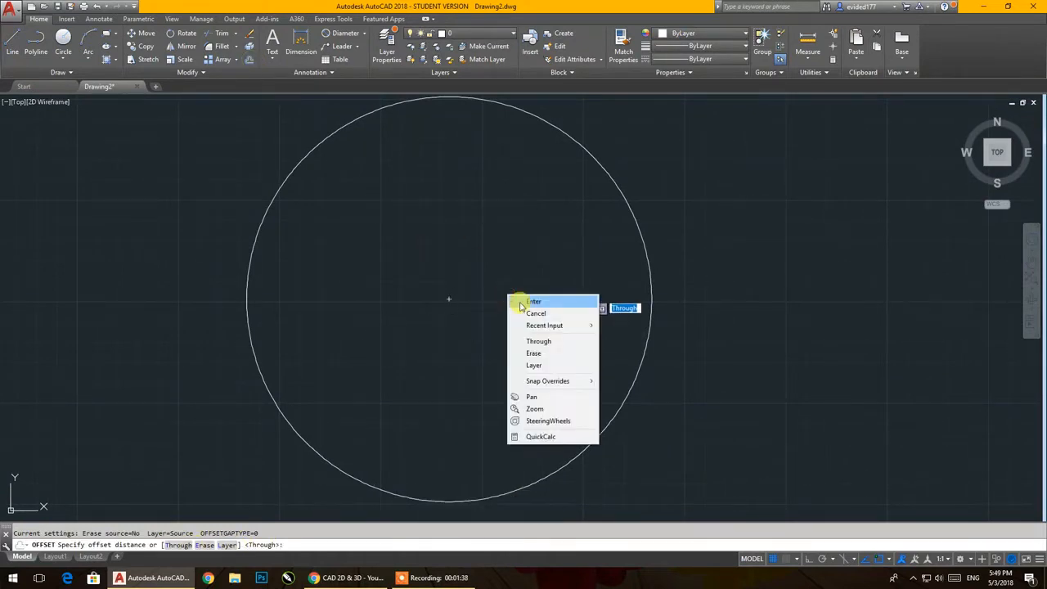
left_click(531, 301)
left_click(650, 321)
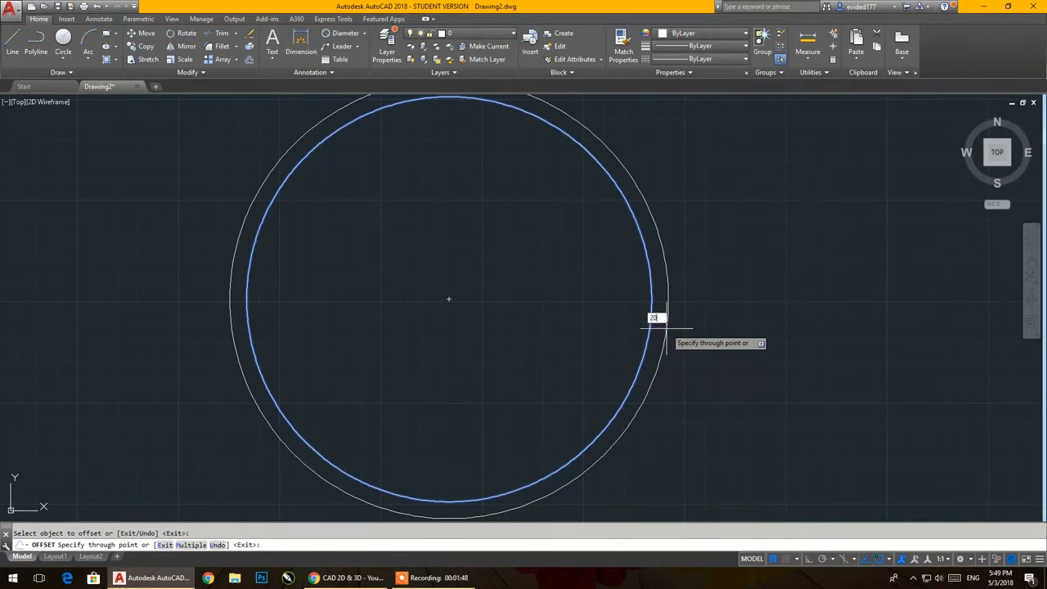
key("Return")
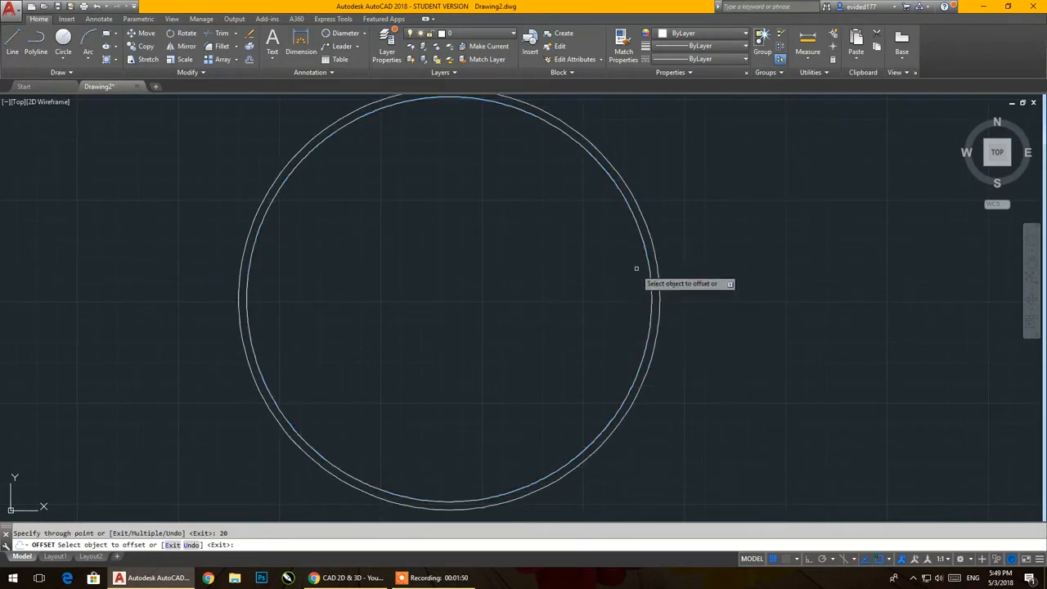
Offset the outermost circle outward by 23, and offset the resulting circle outward by 25.
left_click(651, 244)
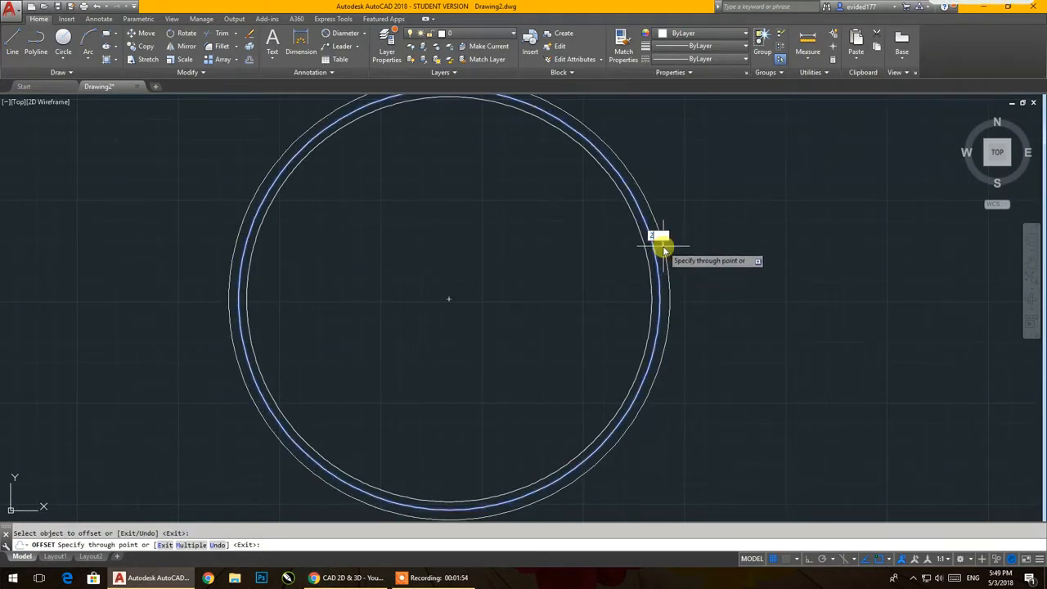
key("Return")
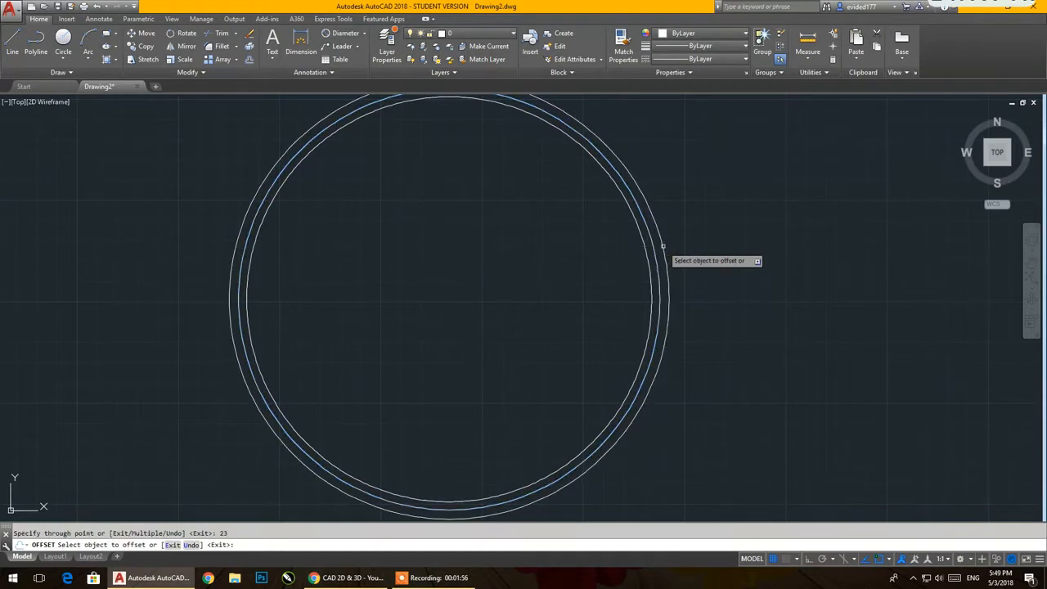
left_click(662, 245)
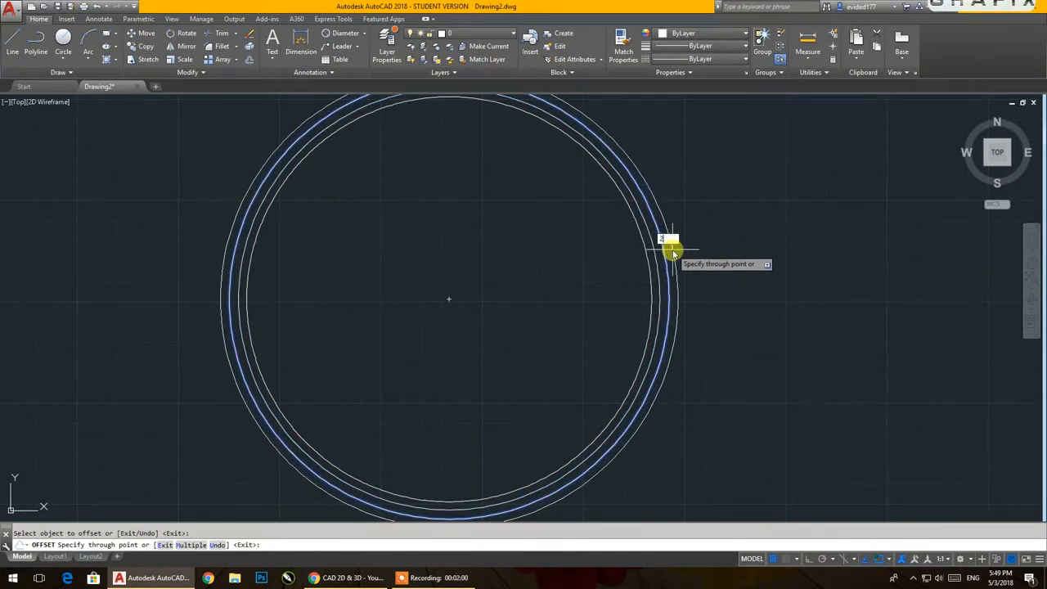
type("25")
key("Return")
right_click(701, 218)
left_click(710, 224)
Draw a 1000 by 1000 square in the empty area beside the concentric circles.
scroll(730, 232, "down", 3)
middle_click_drag(731, 232, 525, 245)
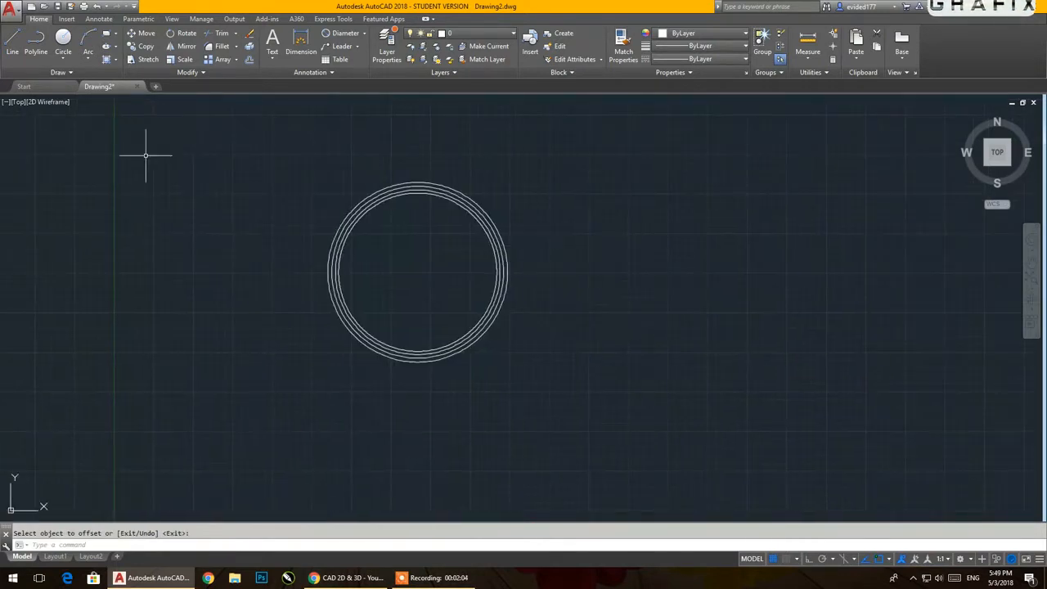
left_click(106, 36)
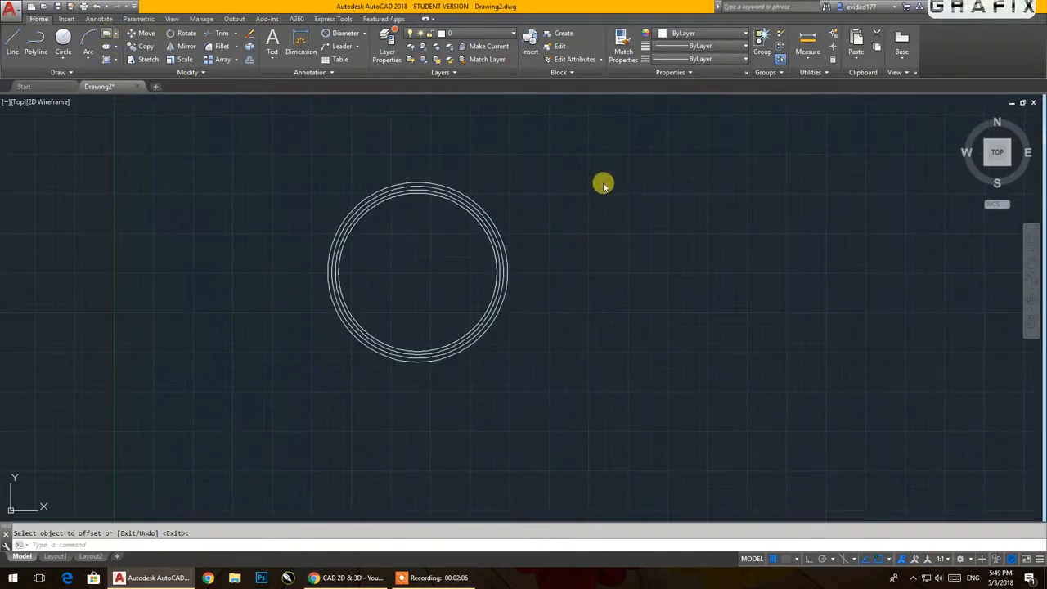
left_click(595, 194)
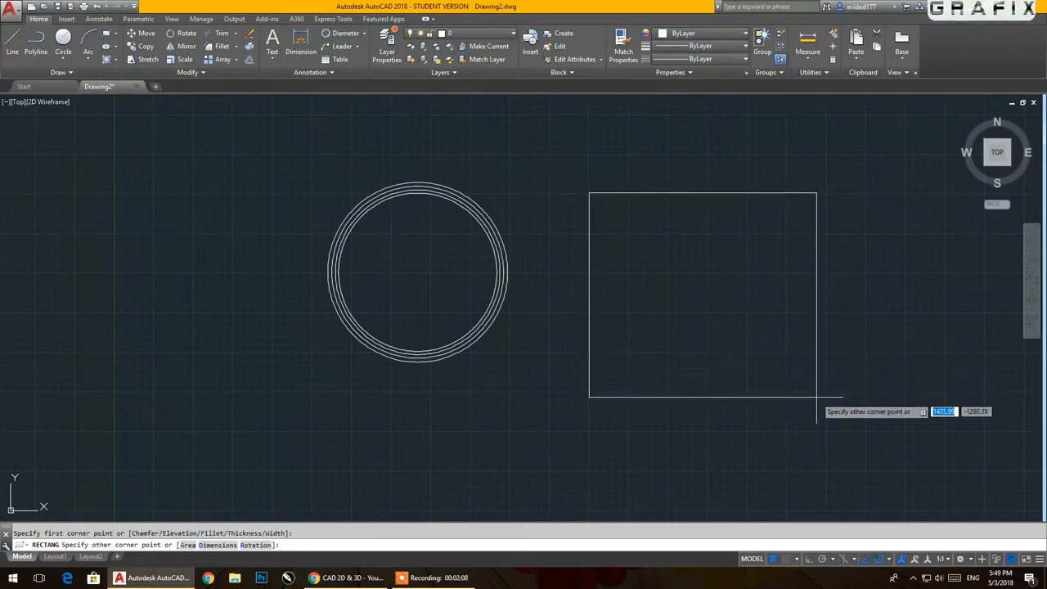
type("1000")
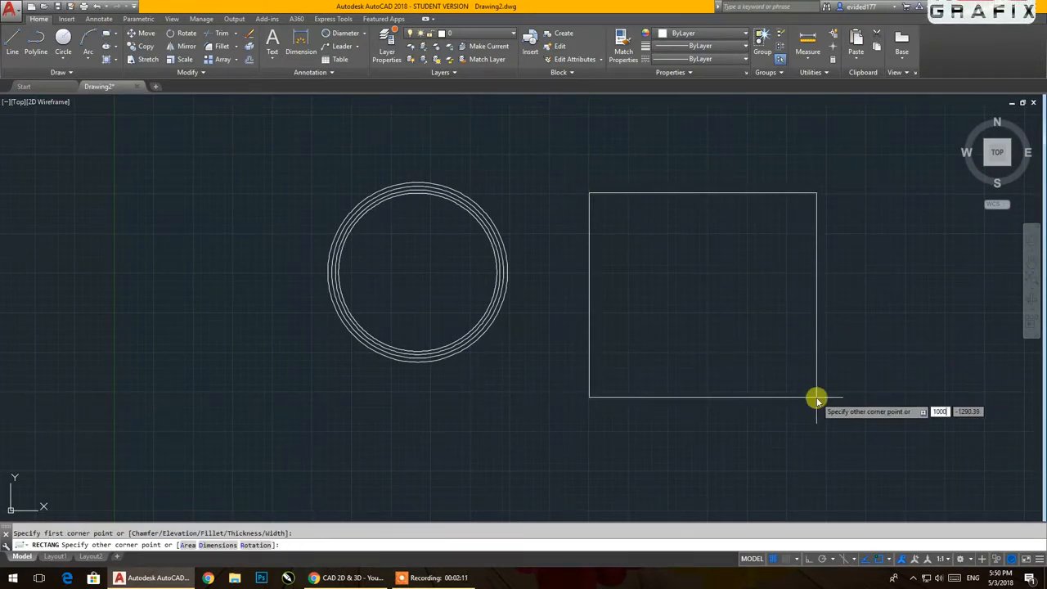
key("Tab")
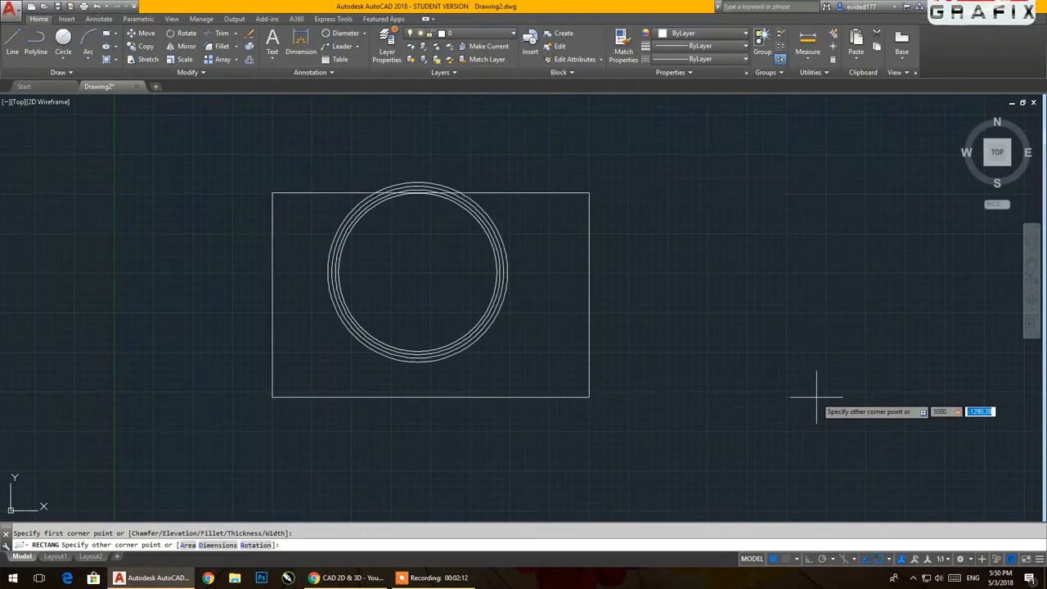
type("1000")
key("Return")
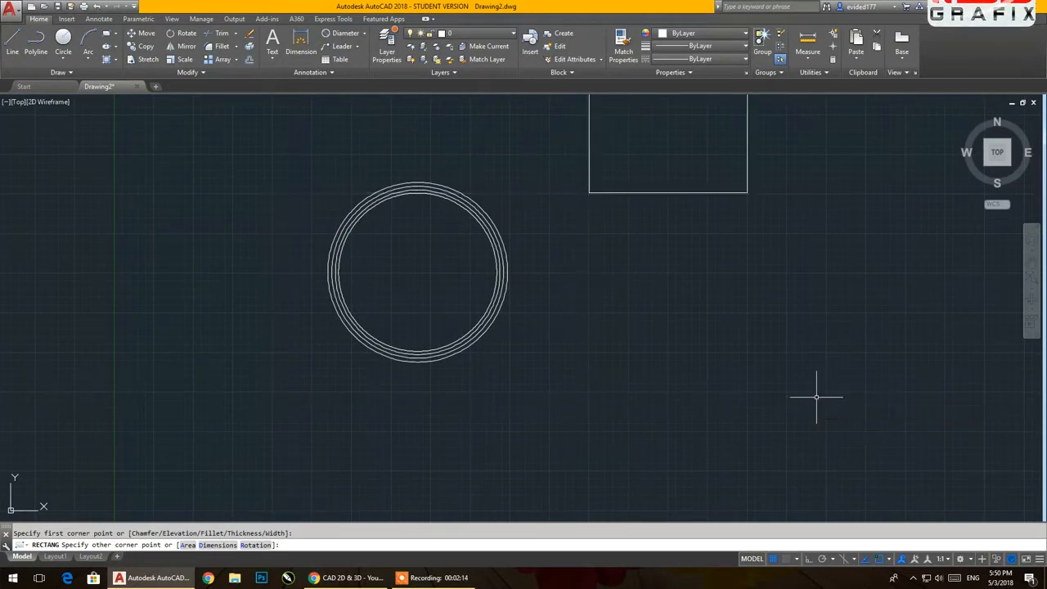
Draw a diagonal line from the square's upper-left corner to its lower-right corner.
middle_click_drag(692, 285, 665, 336)
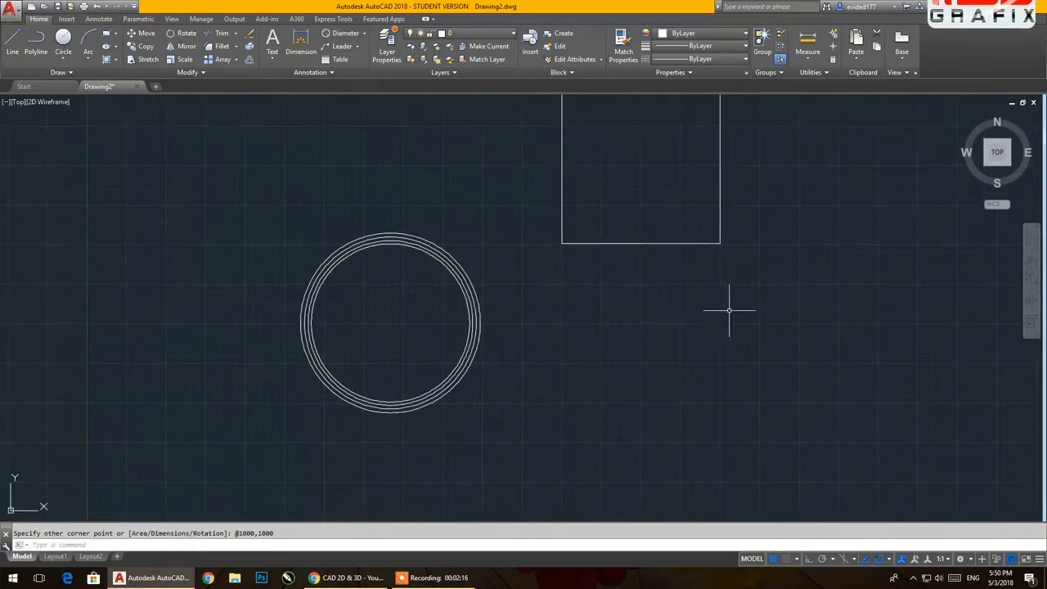
middle_click_drag(728, 313, 724, 375)
left_click(13, 41)
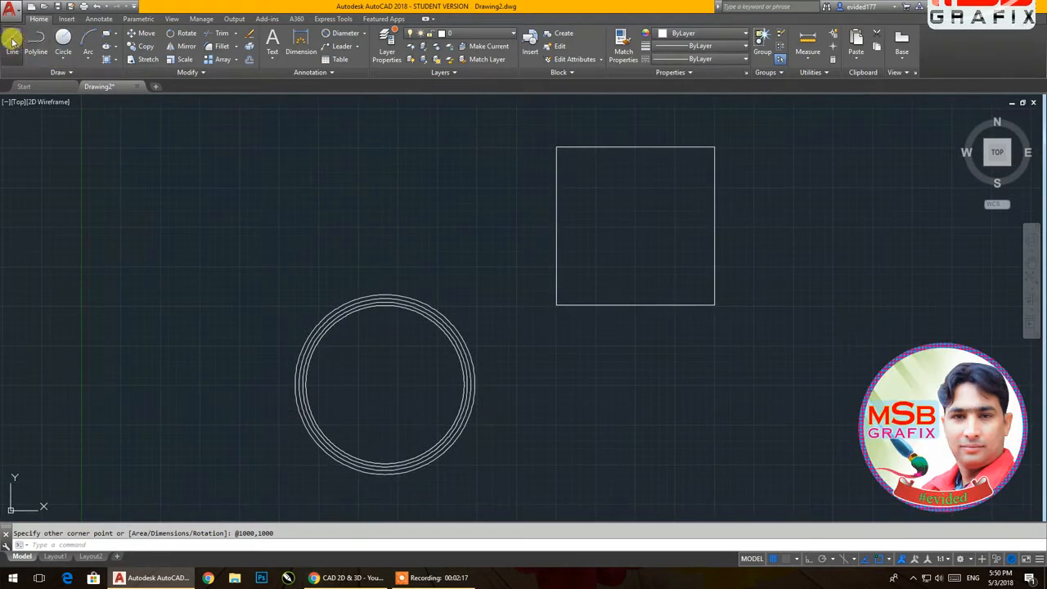
left_click(556, 148)
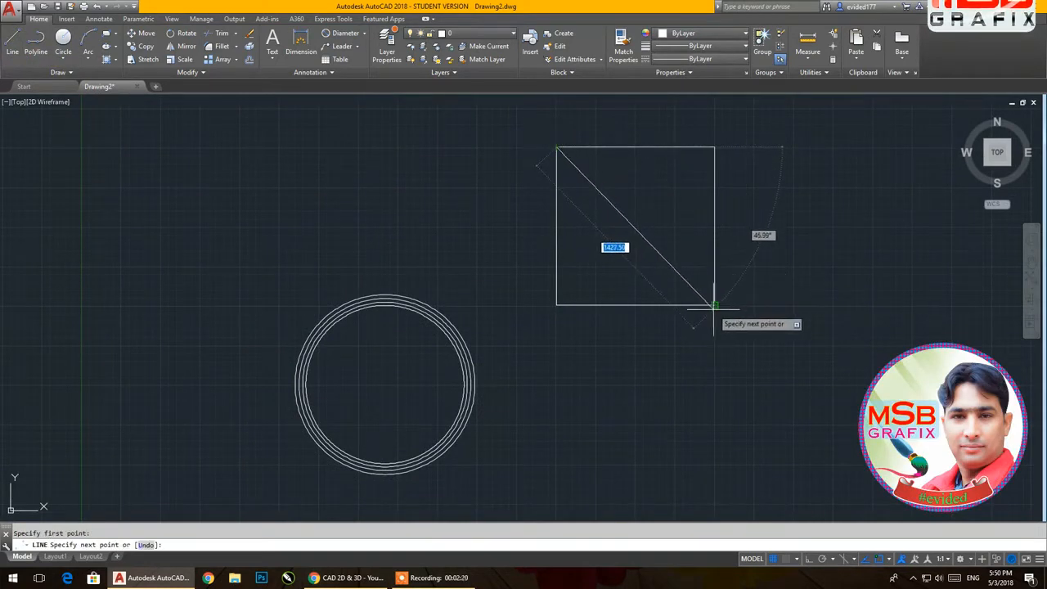
left_click(713, 304)
right_click(765, 206)
left_click(777, 210)
Rotate the square and its diagonal by 45 degrees about the diagonal's midpoint.
left_click(781, 314)
left_click(554, 145)
left_click(181, 33)
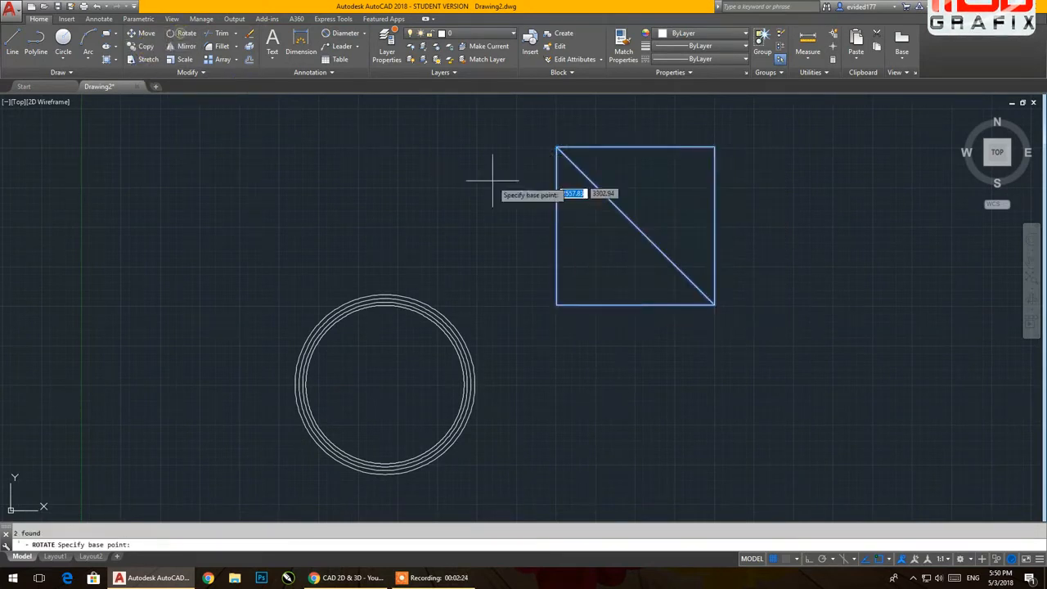
left_click(635, 225)
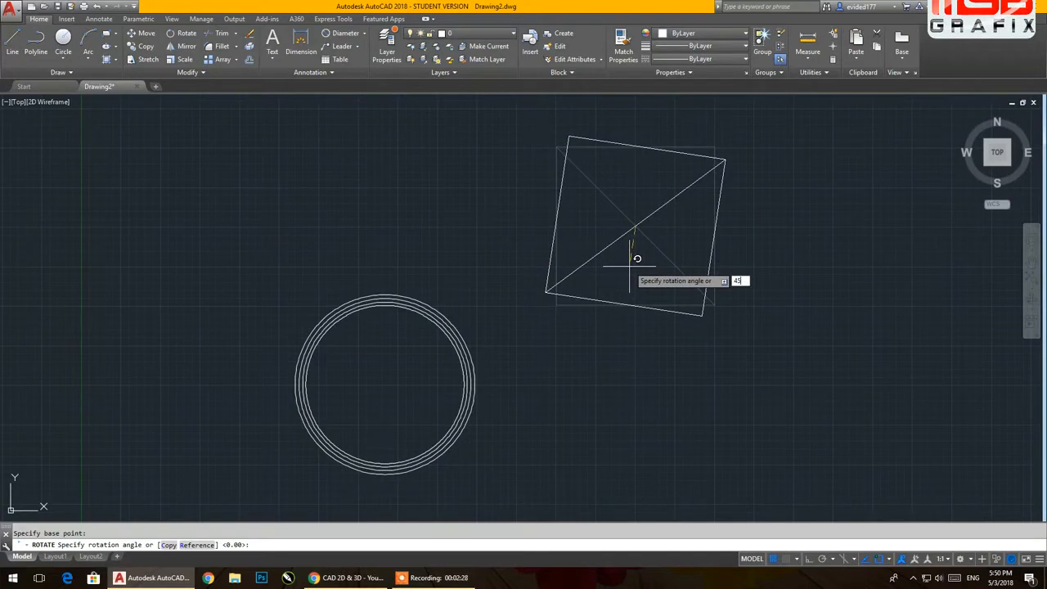
key("Return")
Move the rotated square and its diagonal from the diagonal's midpoint to the centre of the circles.
left_click(822, 393)
left_click(490, 98)
left_click(144, 33)
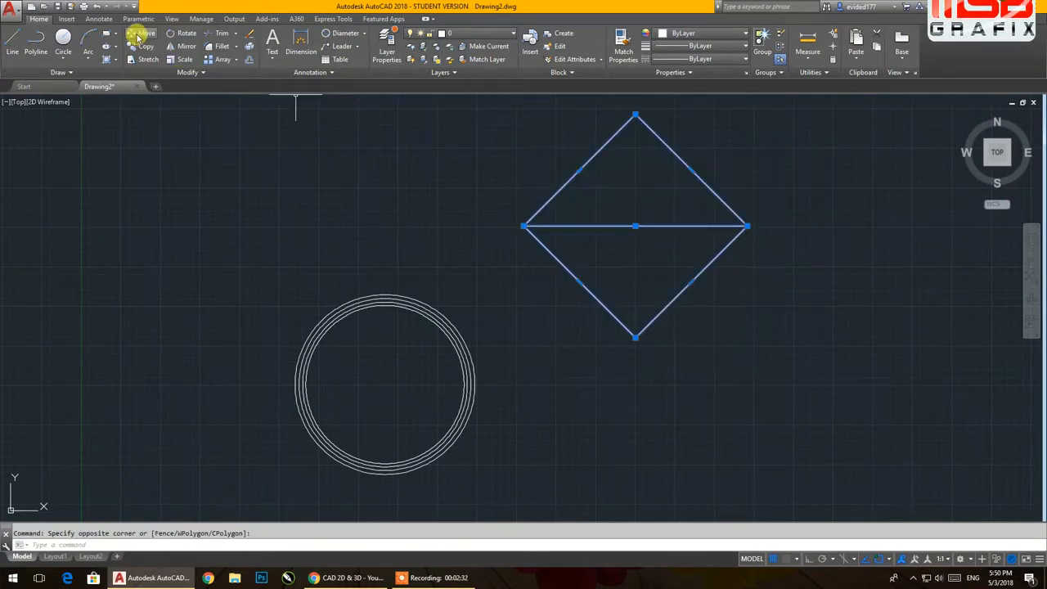
left_click(635, 226)
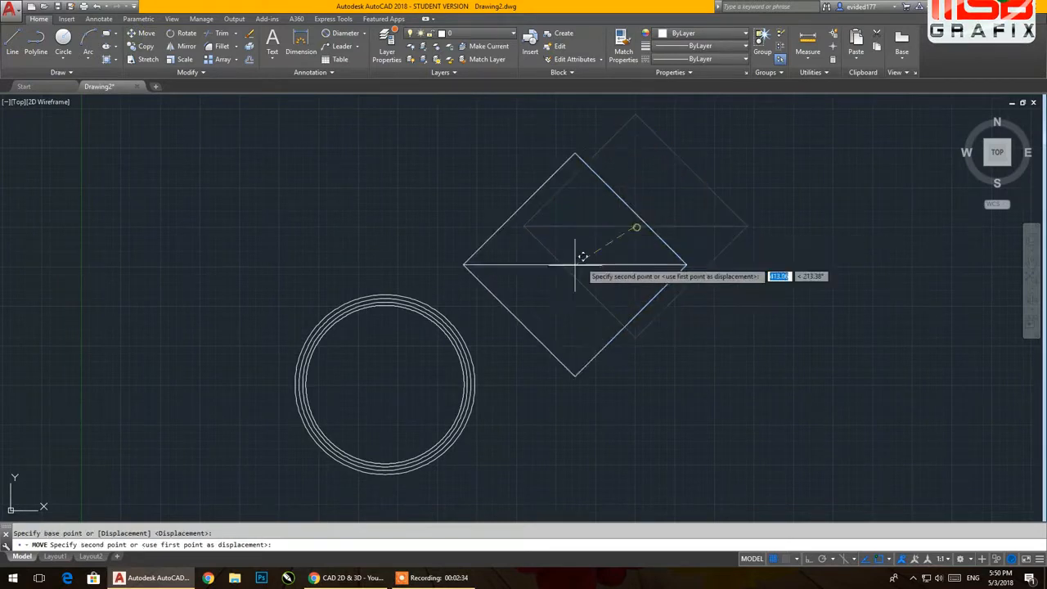
left_click(388, 382)
Set the rotated square's colour to red.
middle_click_drag(512, 301, 587, 258)
scroll(473, 263, "up", 4)
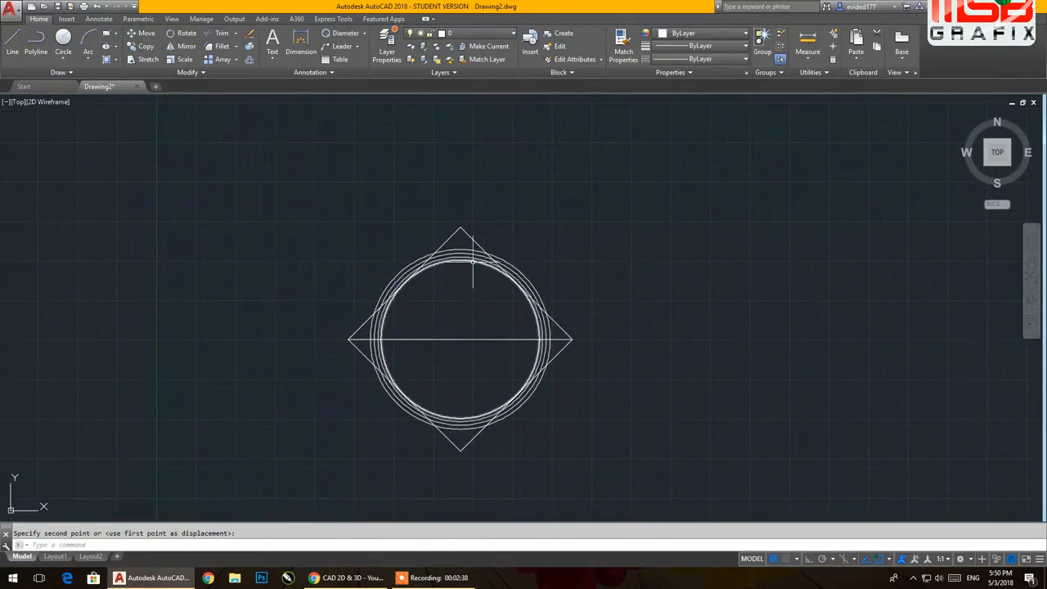
left_click(396, 186)
left_click(731, 44)
left_click(730, 35)
left_click(730, 35)
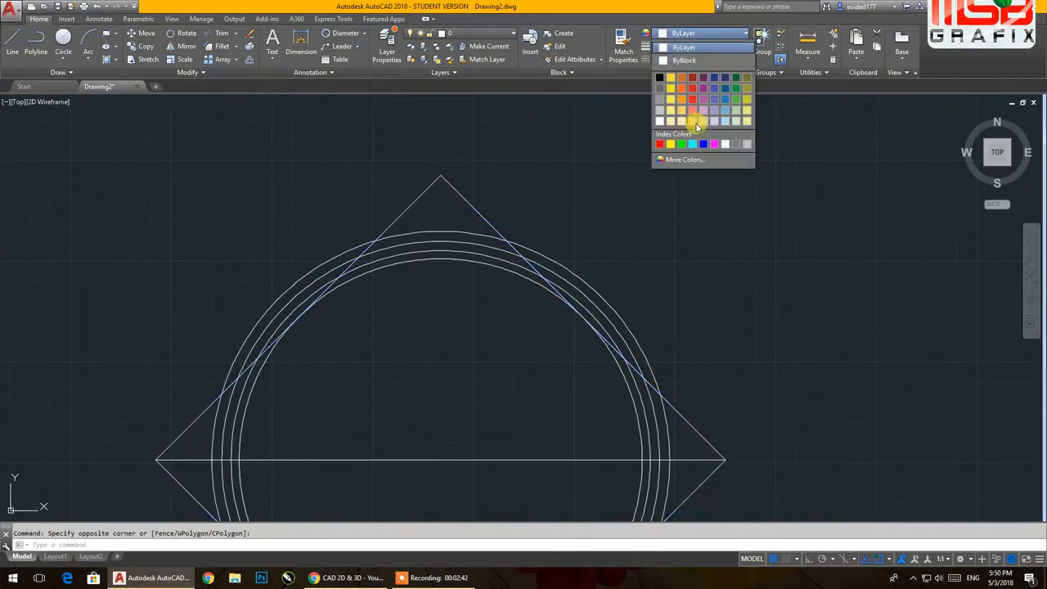
key("Escape")
key("Escape")
Rotate the horizontal centre line about its midpoint to a vertical position.
middle_click_drag(449, 316, 470, 278)
left_click(472, 354)
left_click(429, 459)
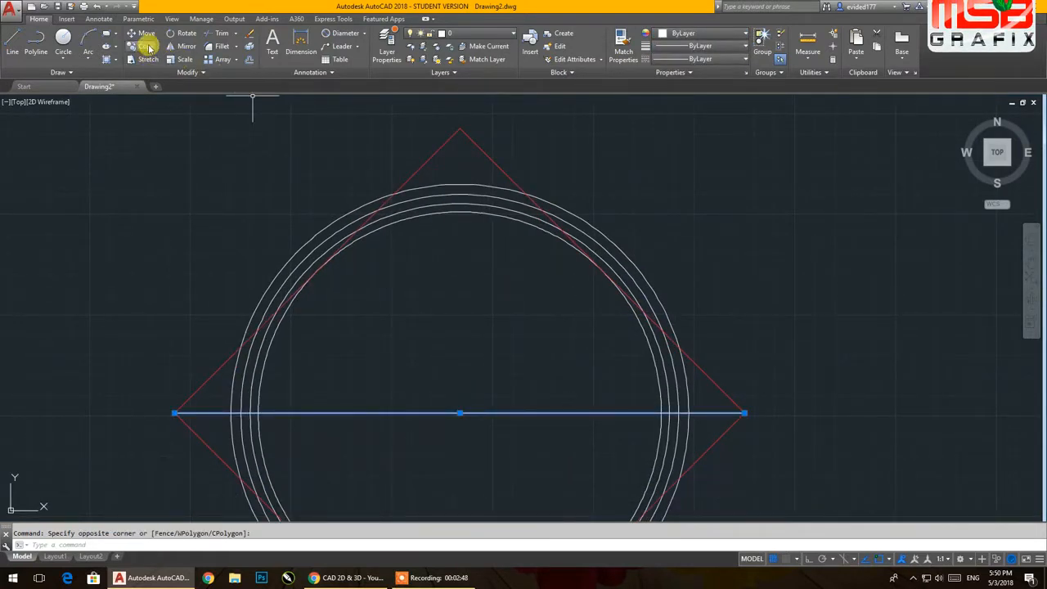
left_click(181, 32)
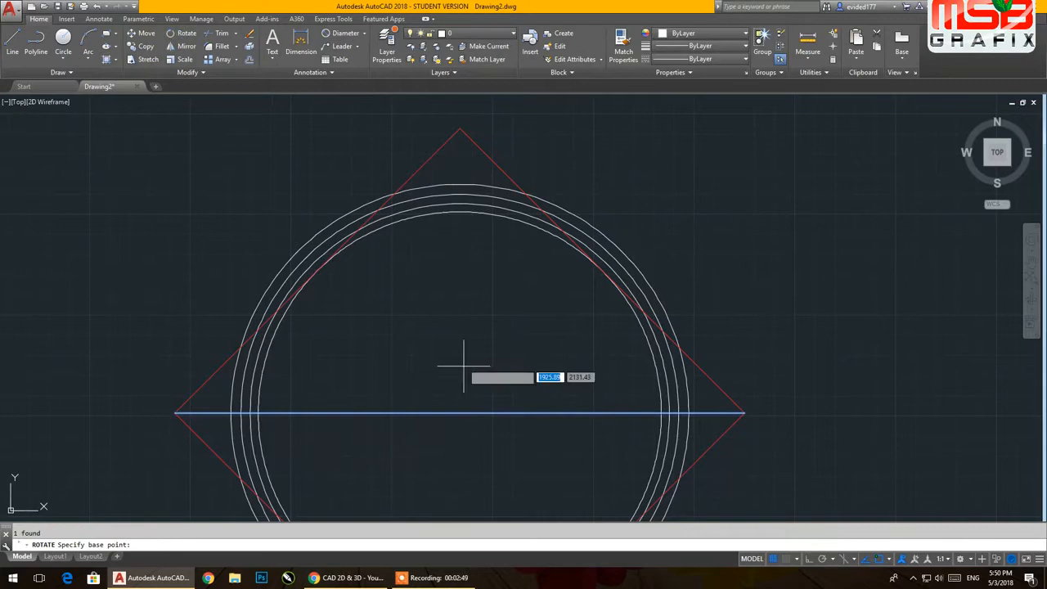
left_click(461, 415)
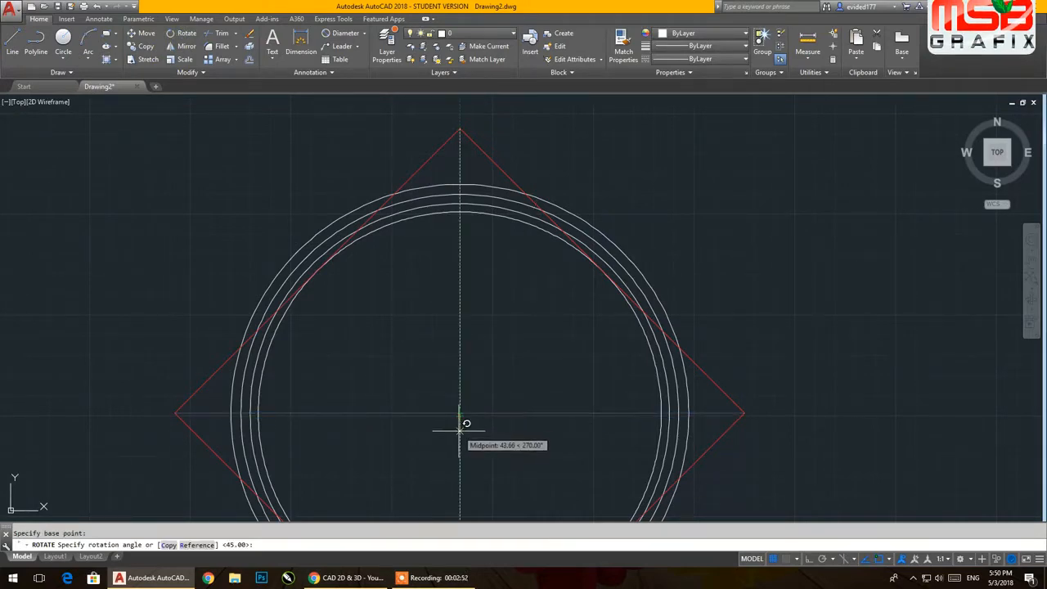
Offset the vertical centre line by 130 to its right using the Through option.
scroll(459, 208, "up", 5)
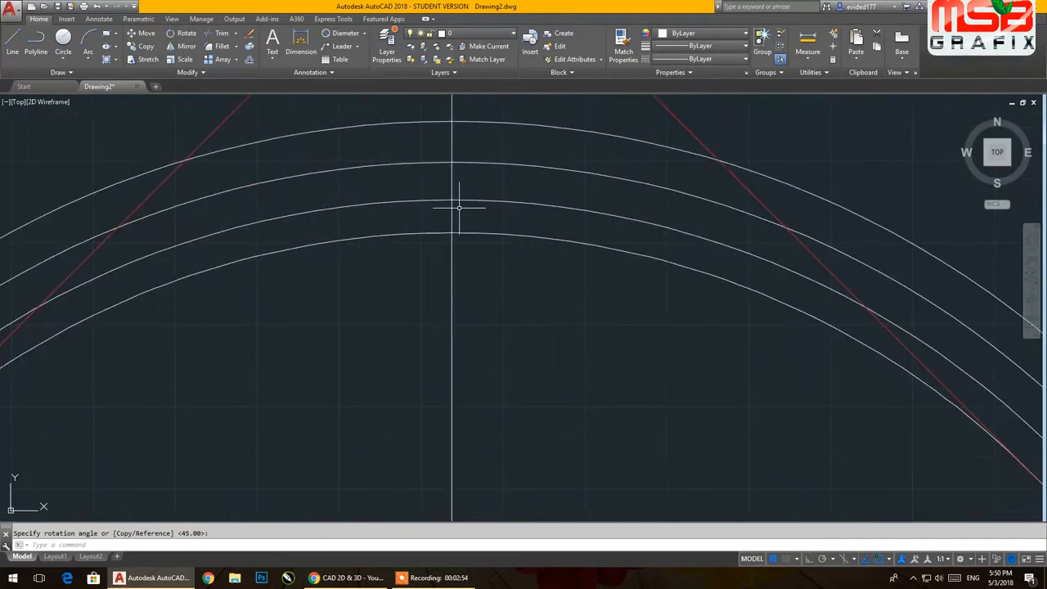
middle_click_drag(454, 210, 460, 253)
middle_click_drag(381, 262, 384, 283)
left_click(481, 376)
left_click(434, 370)
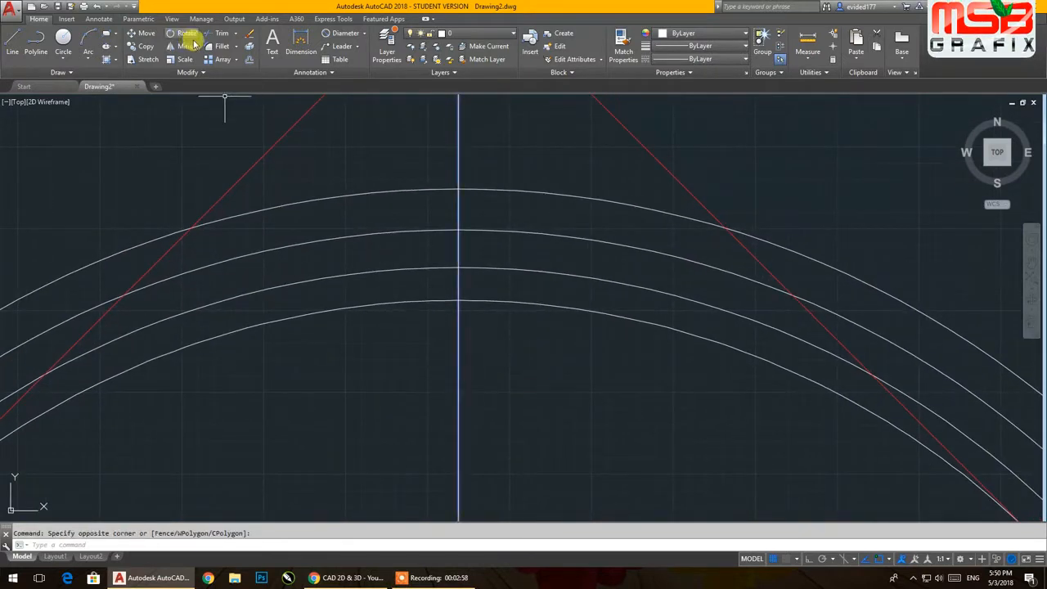
left_click(249, 63)
right_click(412, 332)
left_click(417, 333)
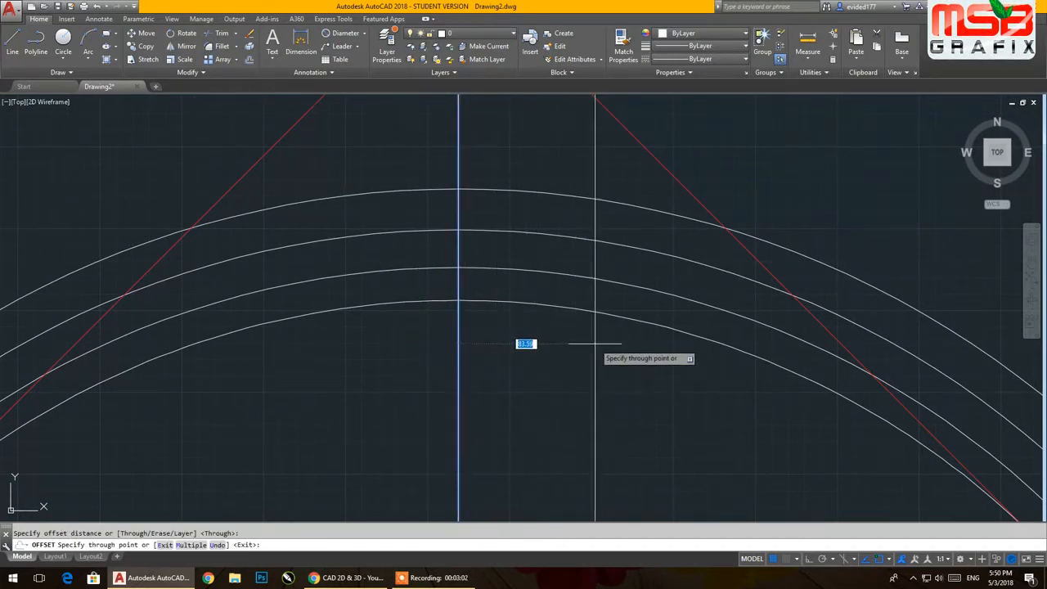
key("Return")
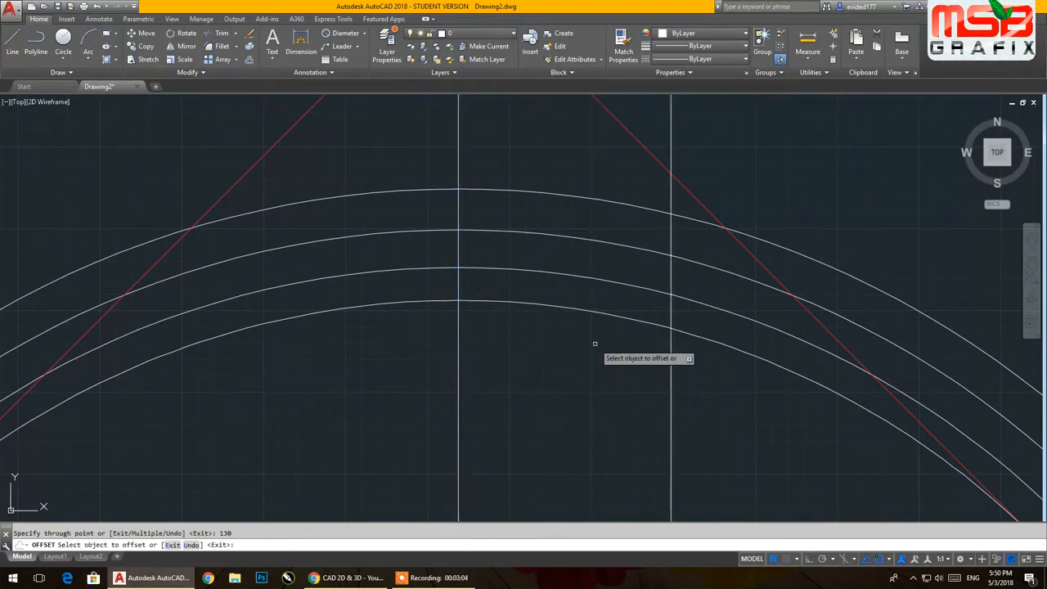
Offset the vertical centre line by 130 to its left and finish the Offset command.
left_click(458, 377)
type("130")
key("Return")
right_click(153, 152)
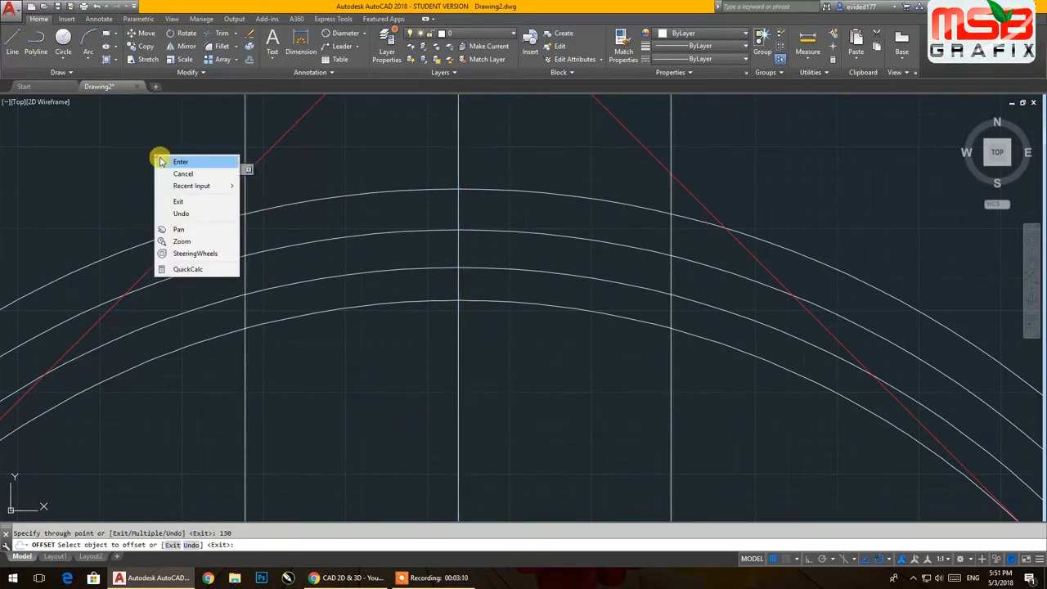
left_click(165, 159)
Erase the red rotated square.
middle_click_drag(264, 204, 259, 237)
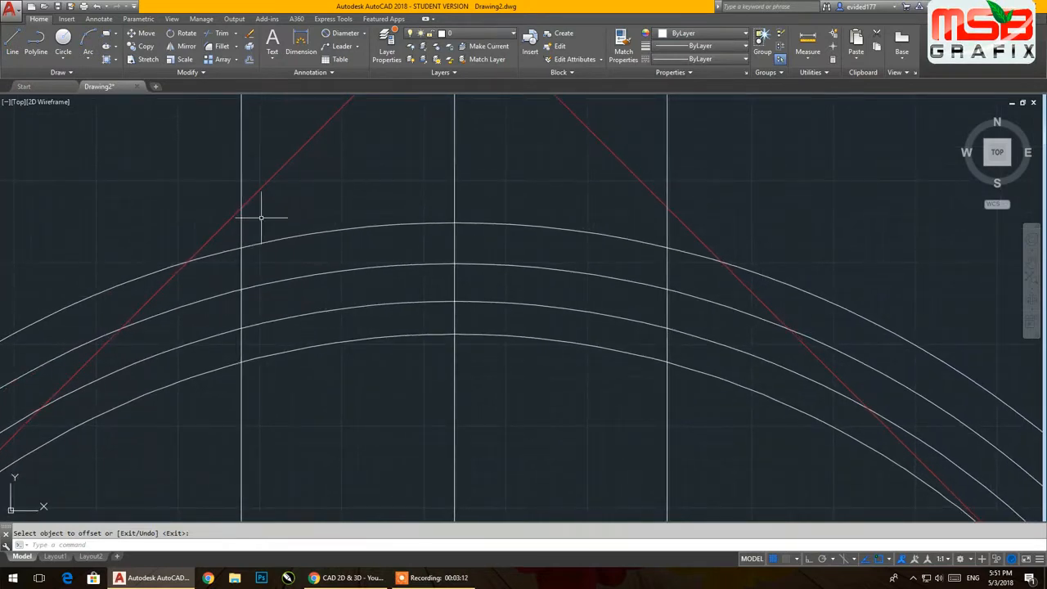
left_click(265, 200)
left_click(247, 203)
key("Delete")
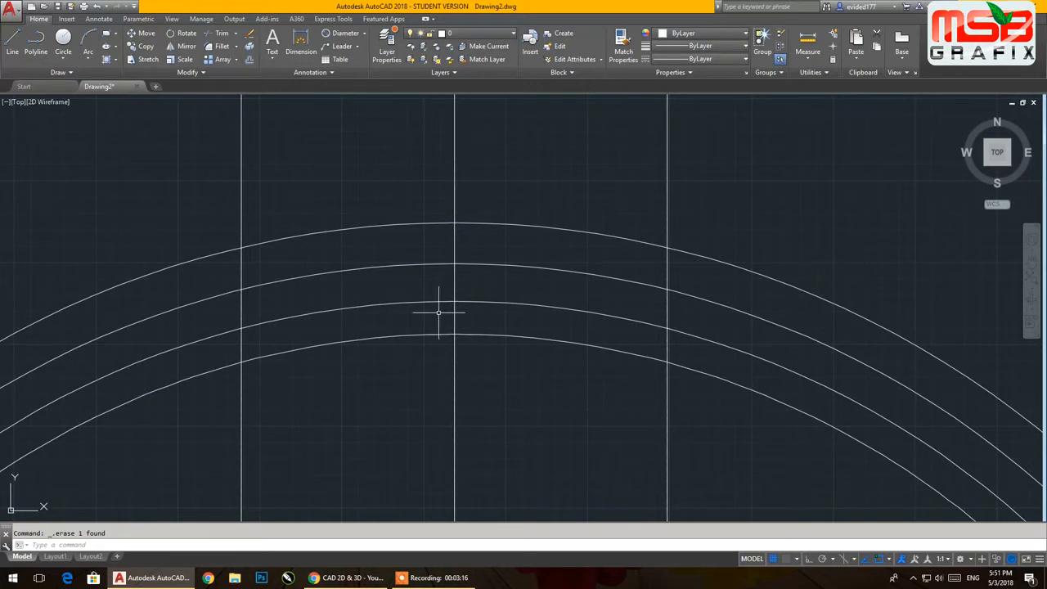
Trim away the parts of the three outer circles that lie outside the two offset vertical lines.
middle_click_drag(231, 262, 220, 231)
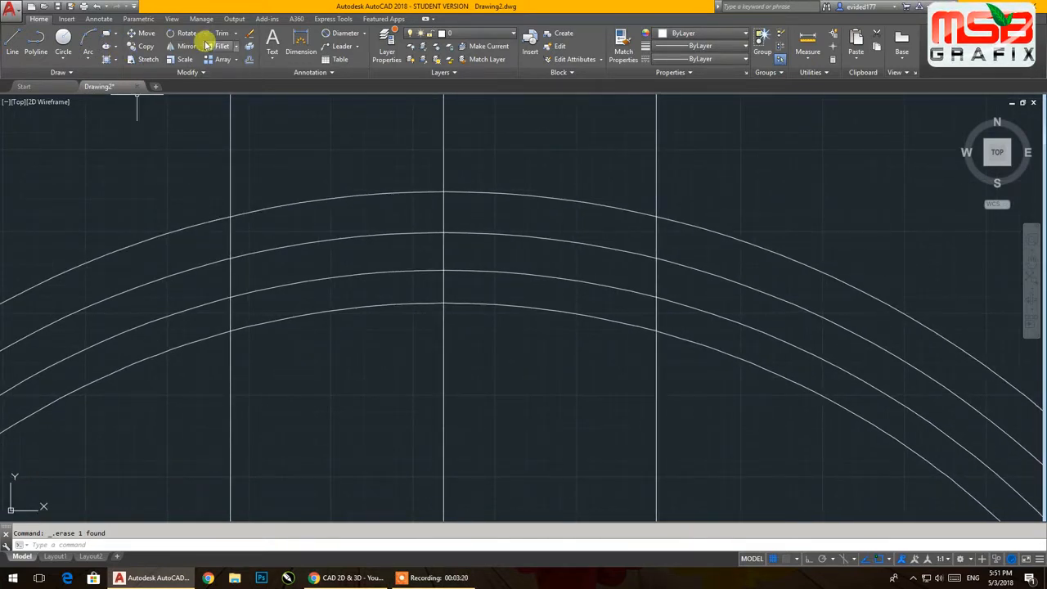
left_click(220, 35)
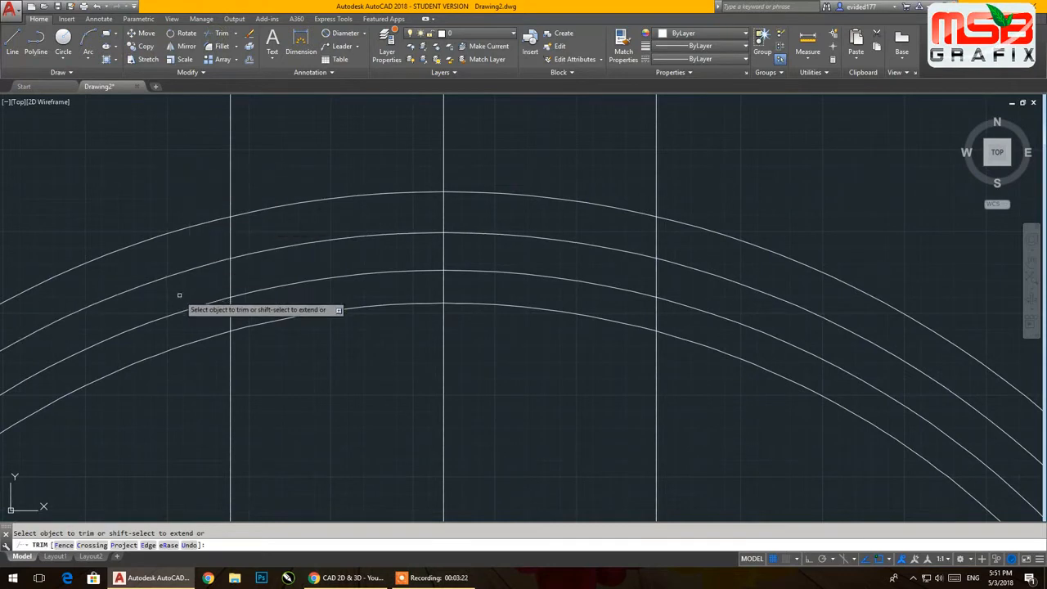
left_click(183, 319)
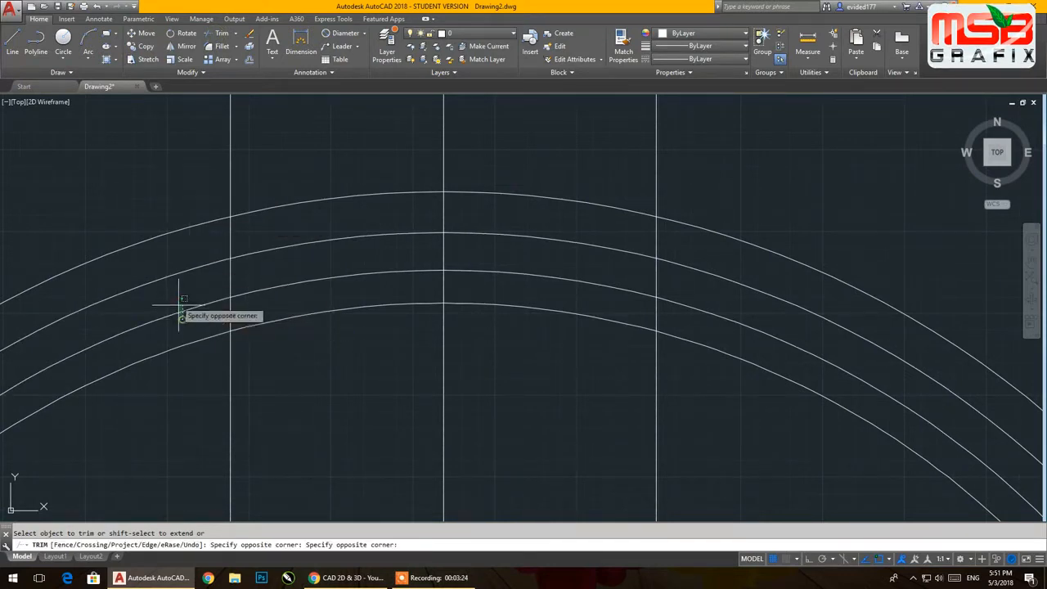
left_click(147, 218)
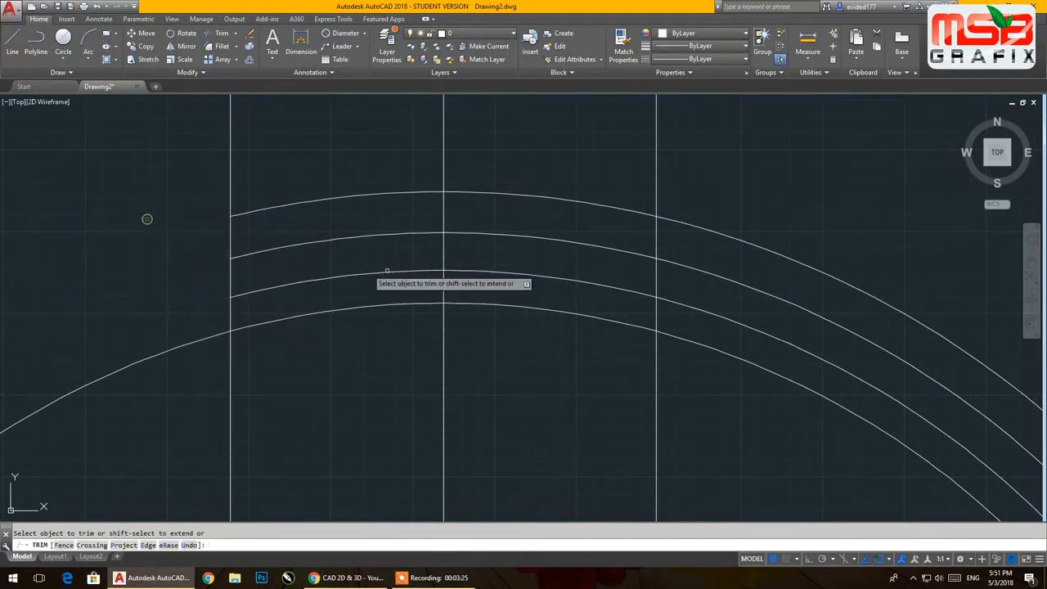
left_click(733, 328)
left_click(734, 214)
key("Return")
Trim the three vertical lines above the outermost arc and below the top of the inner circle.
scroll(654, 216, "down", 4)
scroll(638, 206, "up", 6)
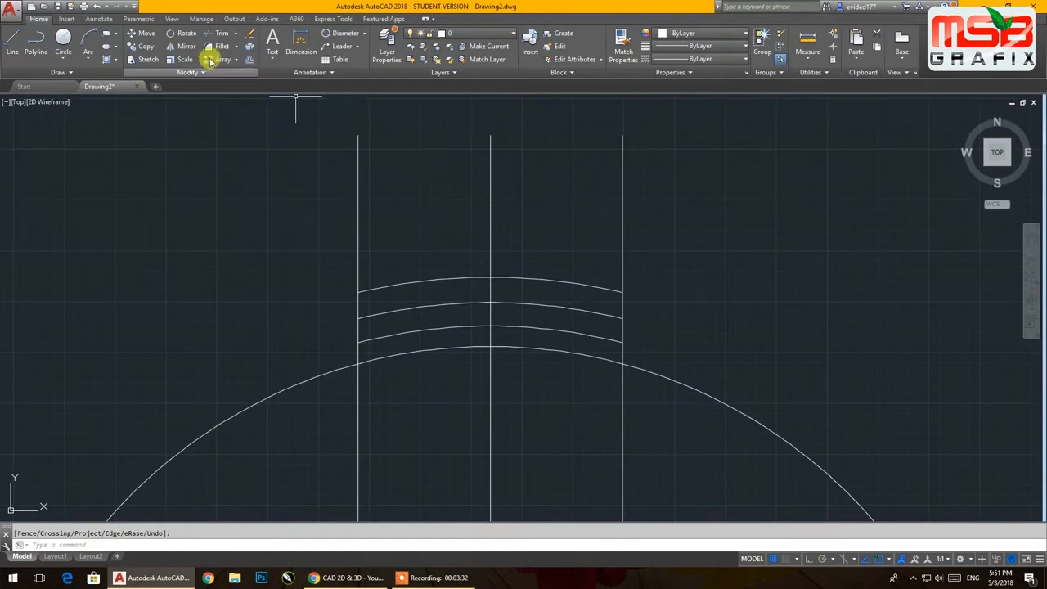
left_click(219, 35)
right_click(243, 164)
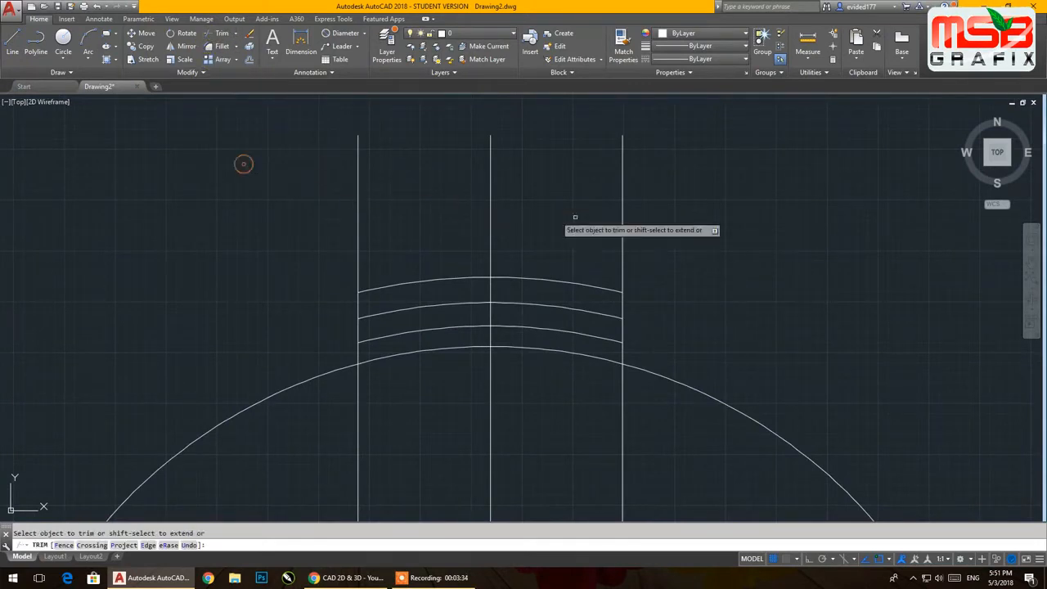
left_click(653, 208)
left_click(339, 204)
left_click(667, 455)
left_click(393, 448)
key("Return")
Erase the leftover piece of the vertical centre line inside the arc bands.
middle_click_drag(361, 250, 339, 185)
left_click(487, 252)
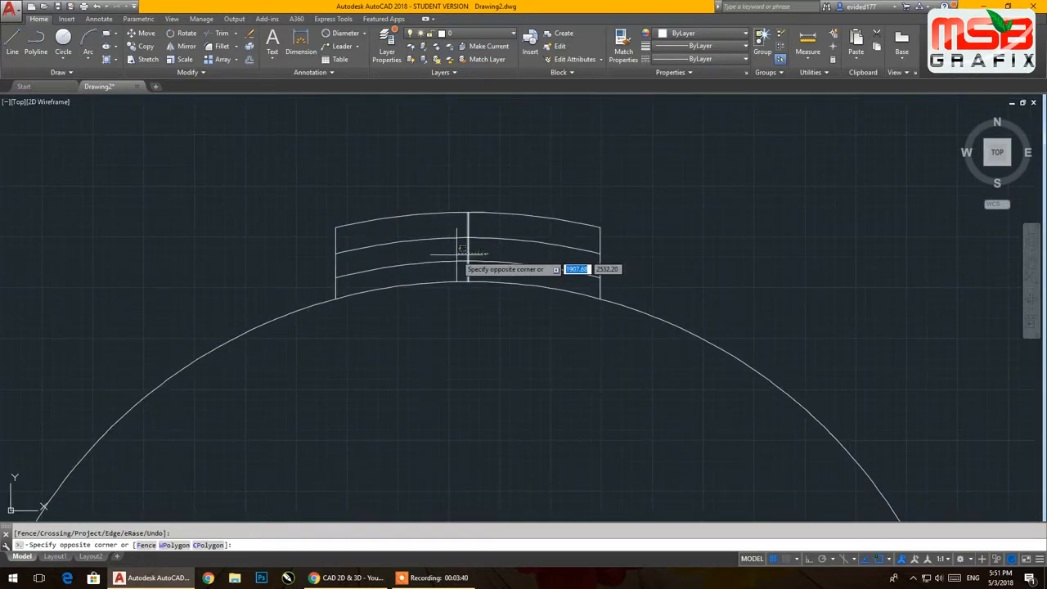
left_click(452, 277)
key("Delete")
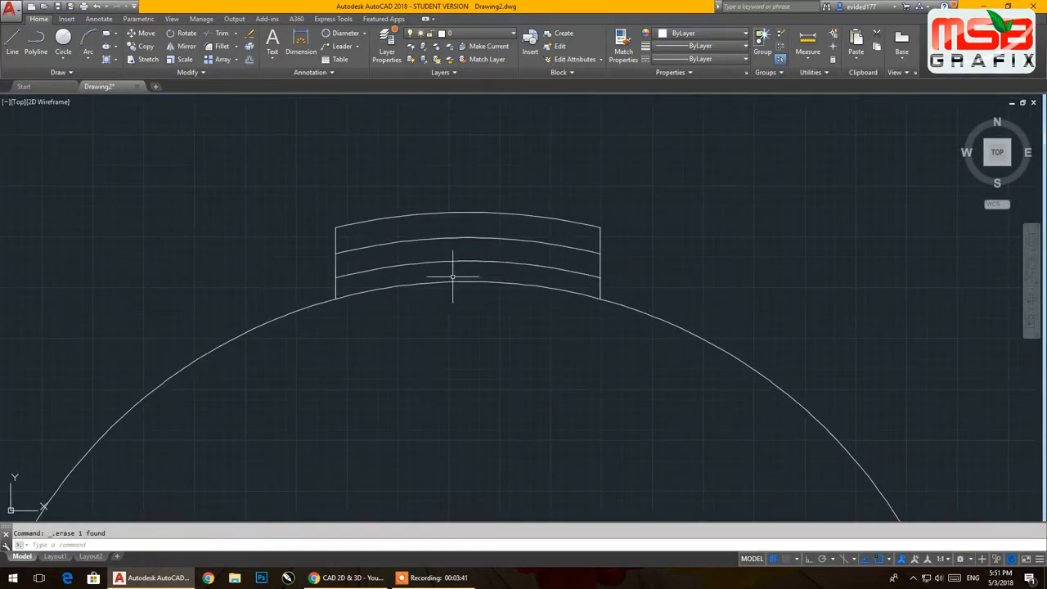
Trim away the main circle's top arc between the two outer vertical lines.
left_click(222, 39)
right_click(279, 212)
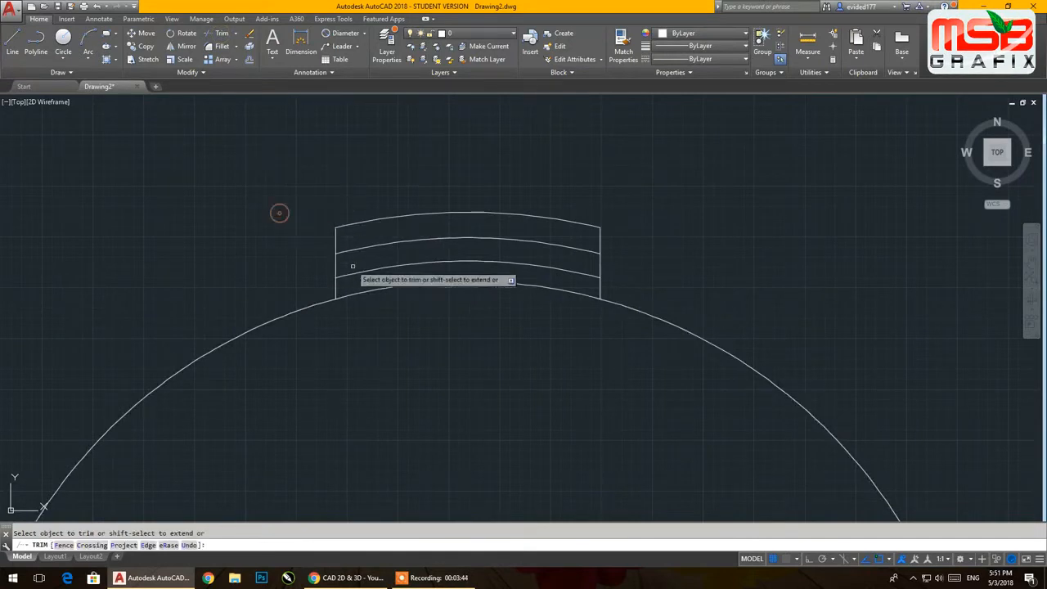
left_click(376, 286)
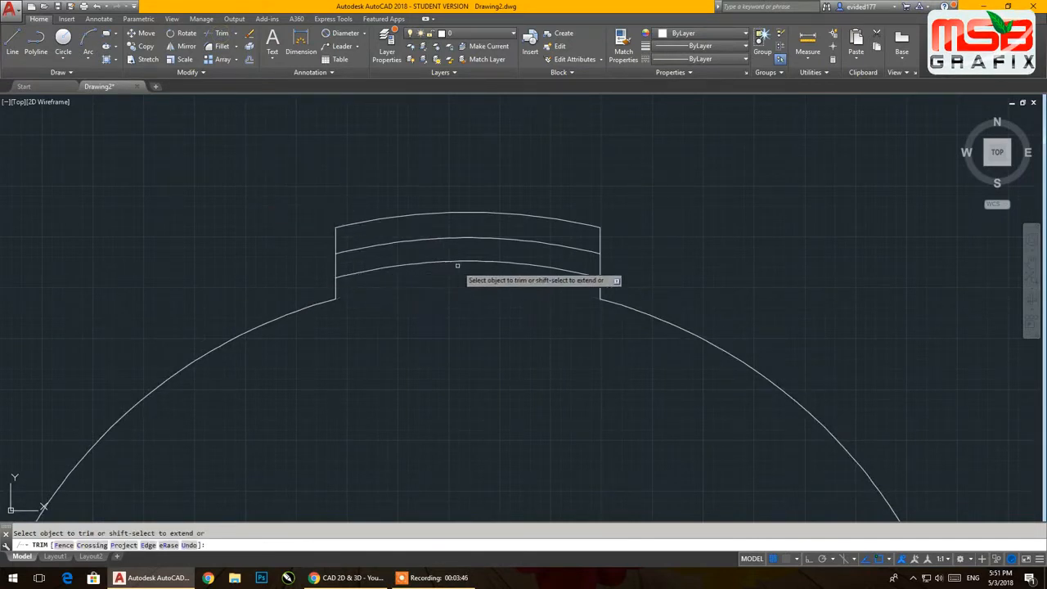
right_click(665, 197)
left_click(672, 199)
scroll(435, 259, "up", 4)
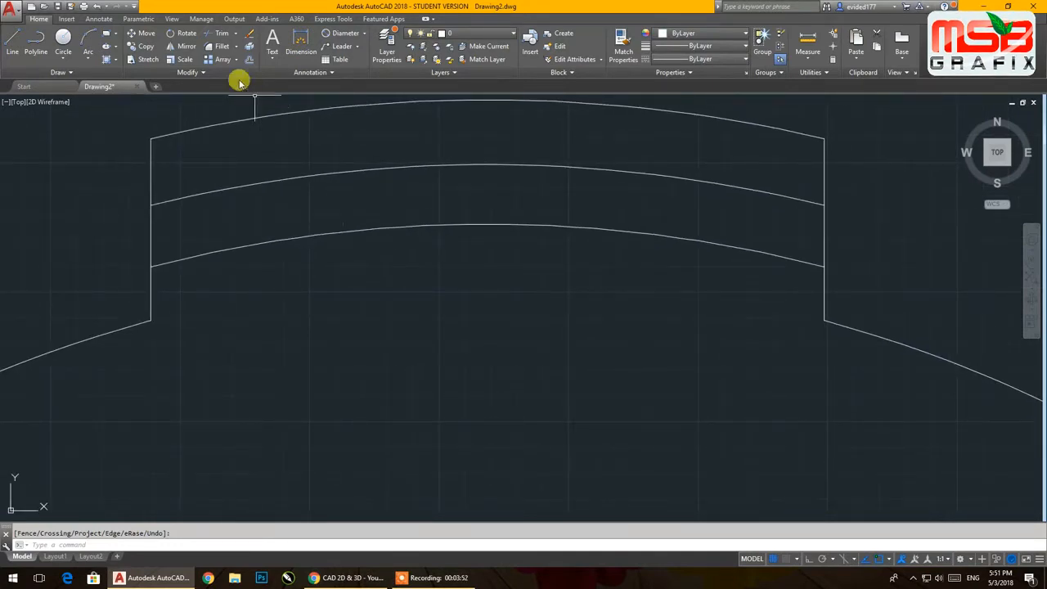
Offset both outer vertical lines inward by 25 to form the ends of an inner slot.
left_click(214, 49)
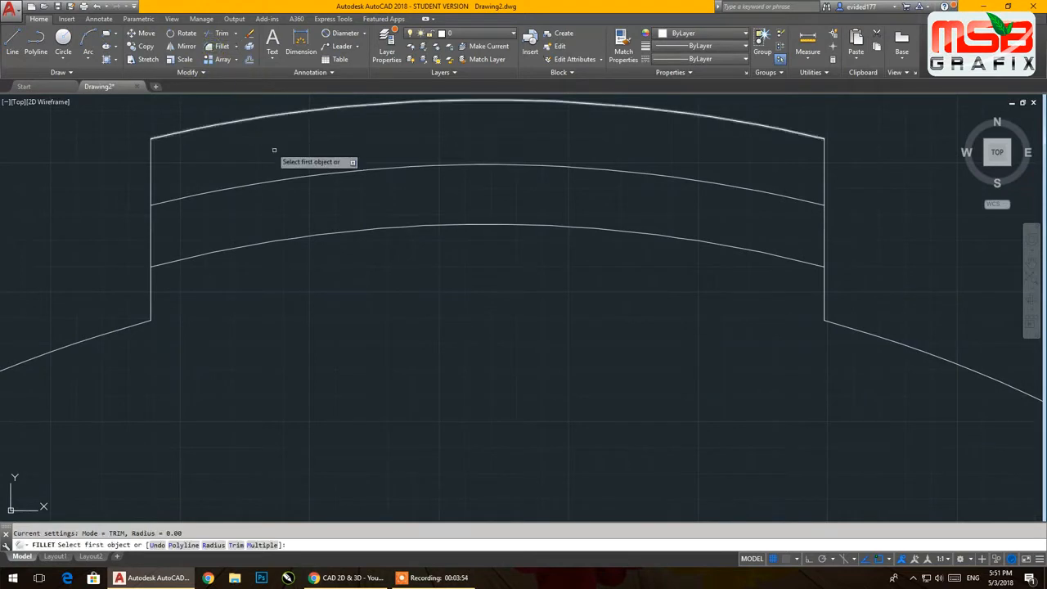
left_click(13, 47)
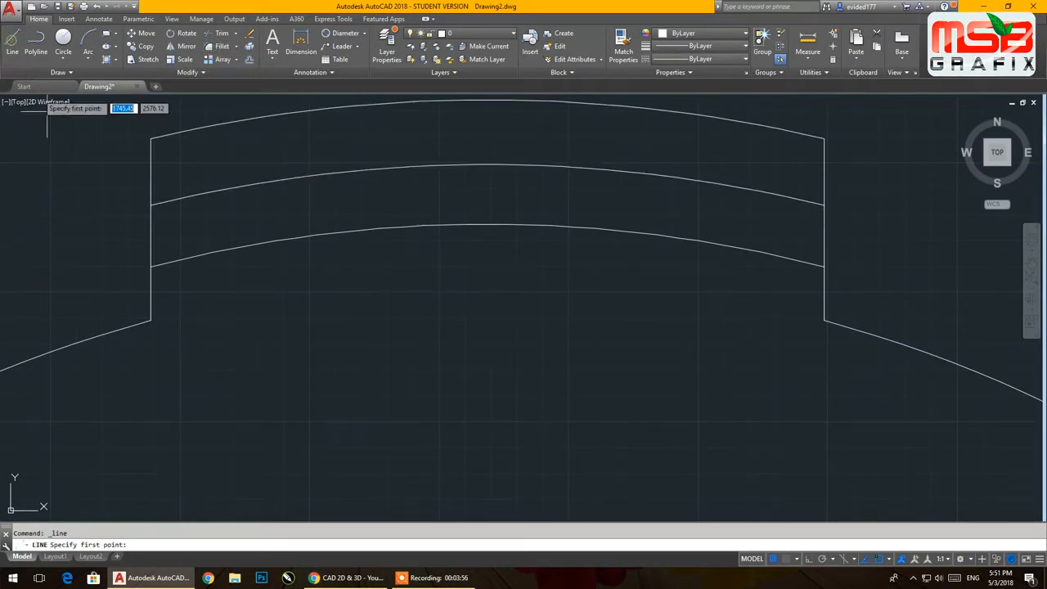
left_click(247, 59)
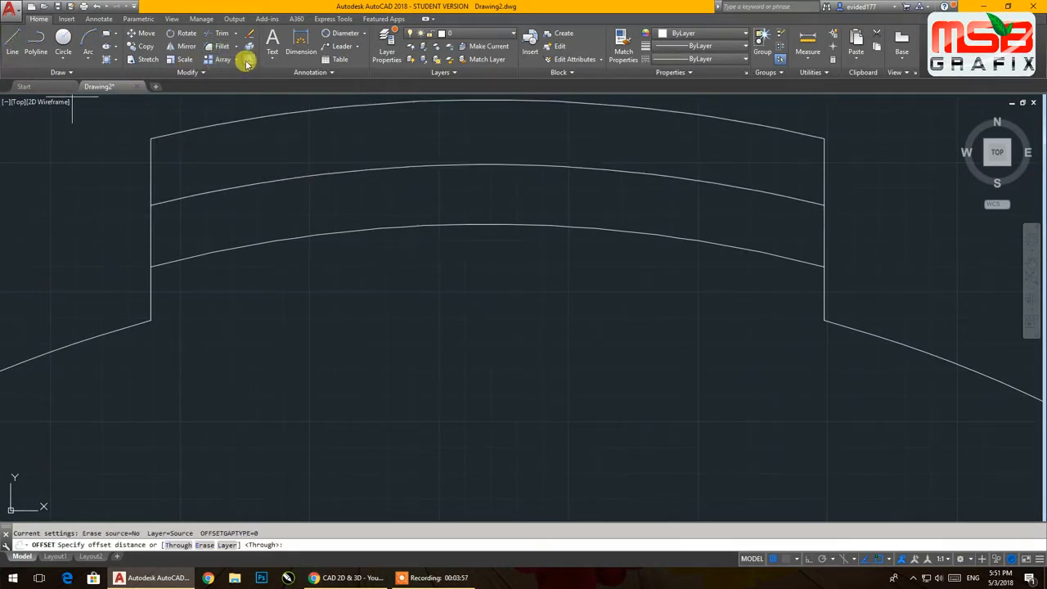
key("Return")
left_click(150, 203)
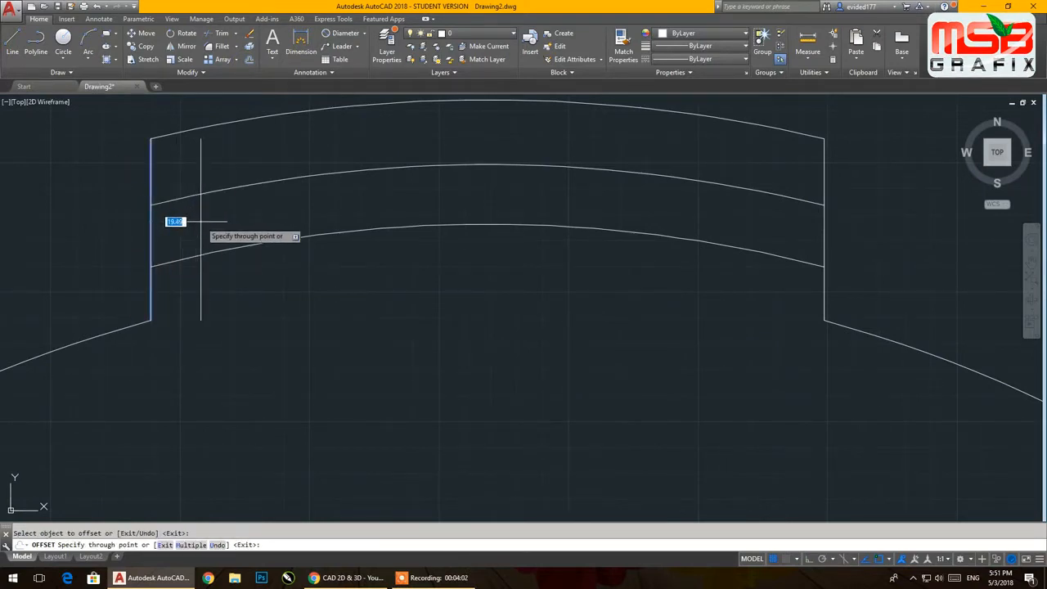
key("Return")
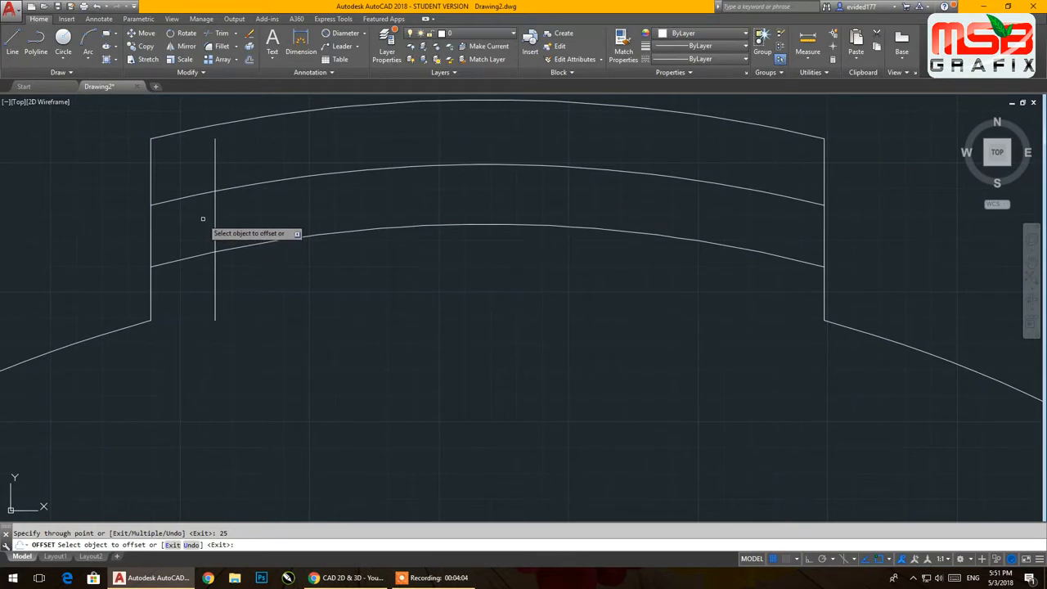
left_click(824, 236)
type("25")
key("Return")
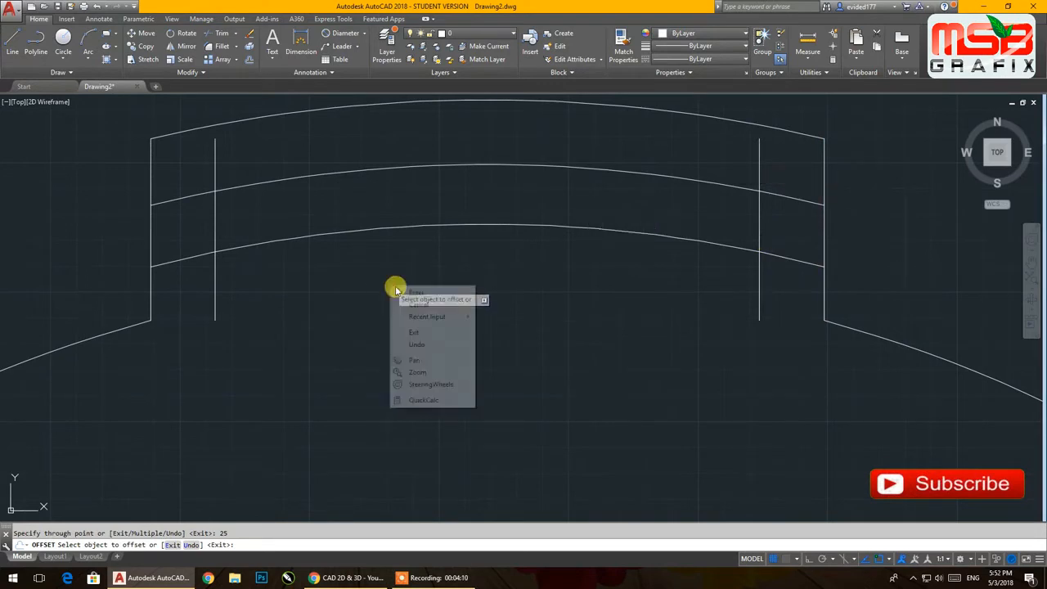
key("Return")
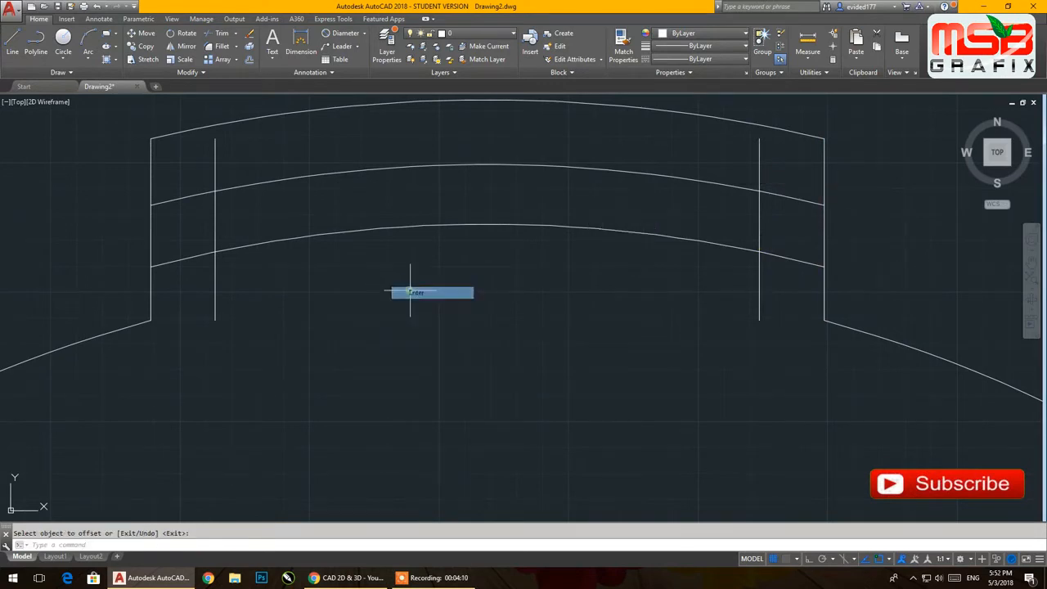
Trim the two inner arcs and the two offset lines where they overrun each other, leaving a closed curved slot.
left_click(221, 37)
key("Return")
left_click(245, 167)
left_click(188, 172)
left_click(193, 286)
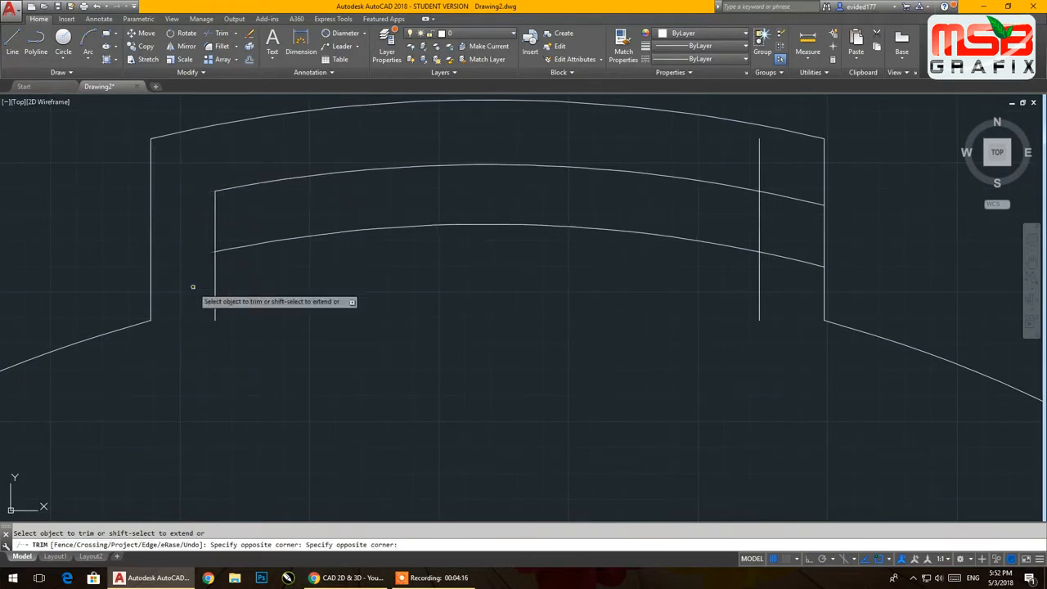
left_click(215, 286)
left_click(758, 287)
left_click(785, 287)
left_click(781, 182)
left_click(780, 177)
left_click(739, 161)
right_click(639, 139)
left_click(663, 146)
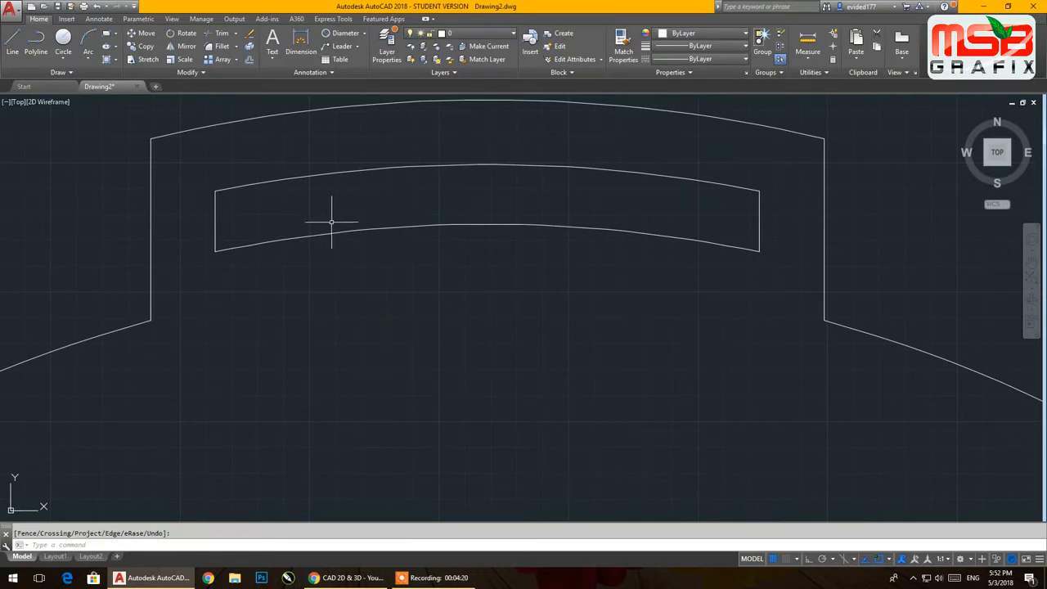
Move the slot's lower arc straight down by about 20 units with ortho on.
scroll(349, 230, "down", 2)
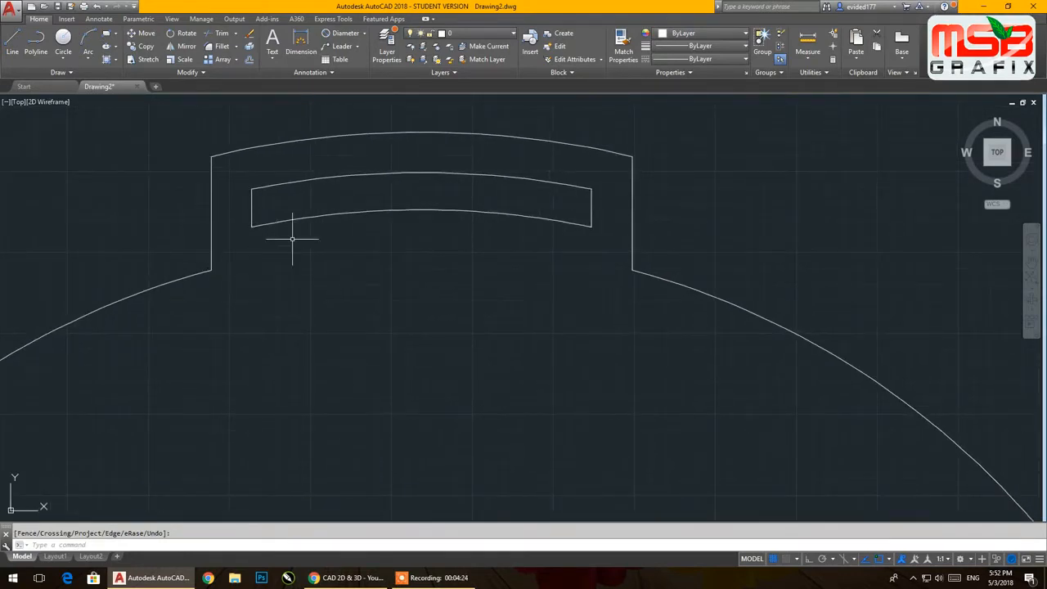
left_click(433, 243)
left_click(391, 206)
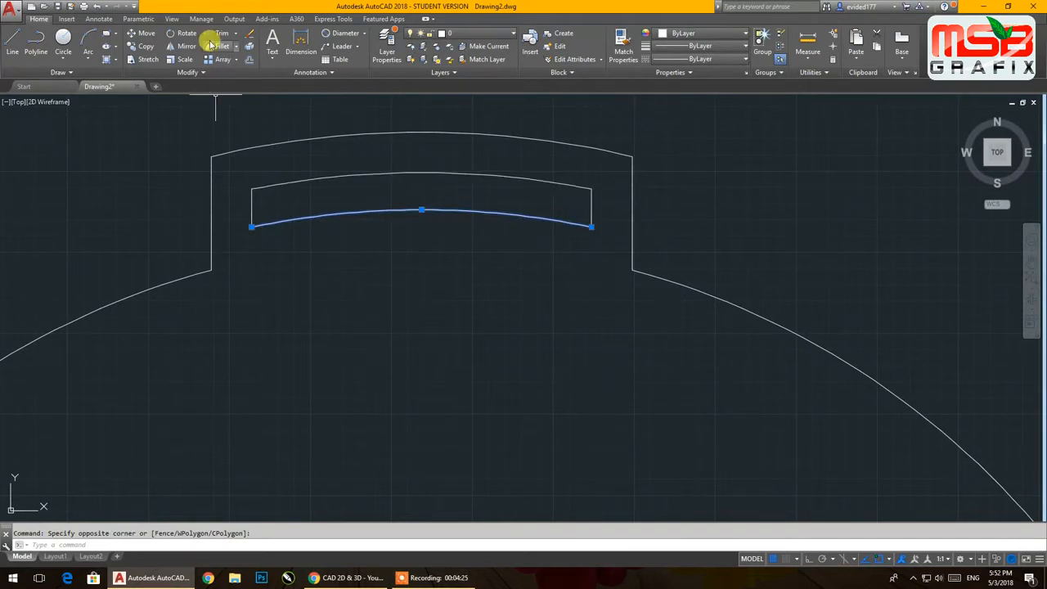
left_click(145, 34)
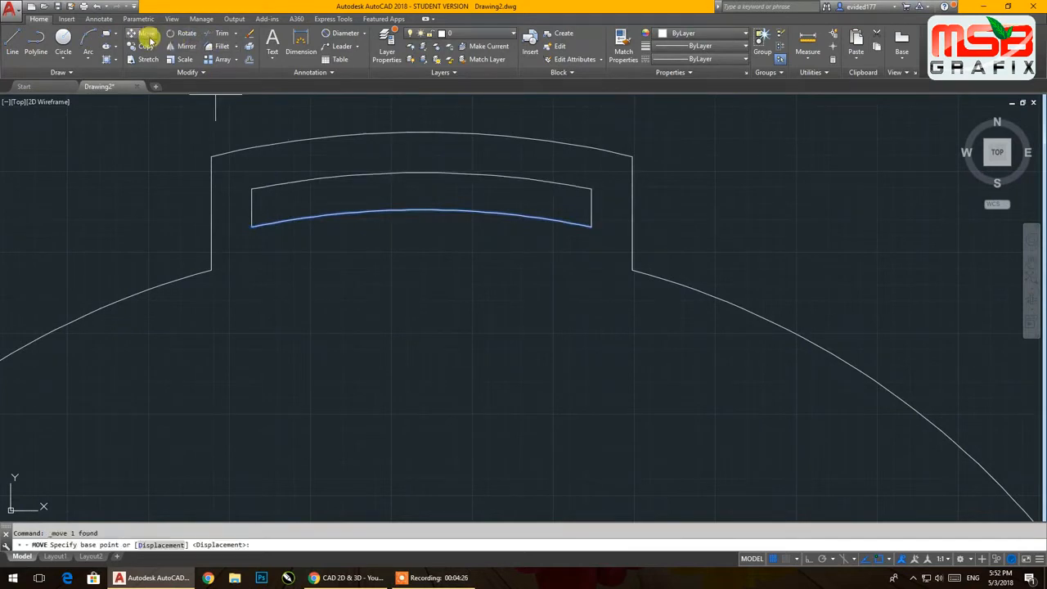
left_click(693, 229)
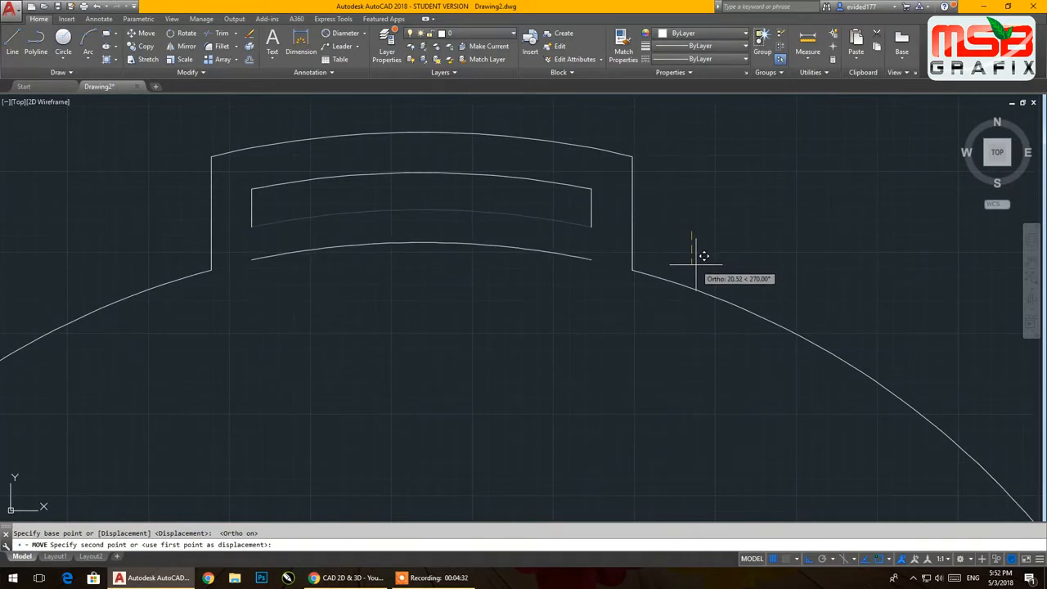
left_click(696, 266)
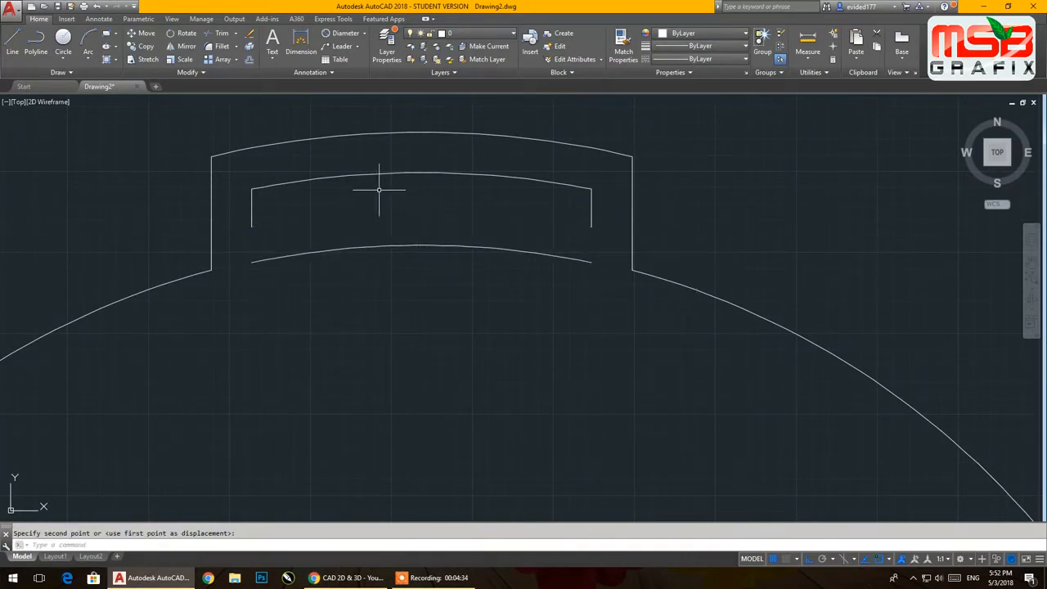
Extend the slot's two vertical end lines down to the lower arc.
left_click(235, 35)
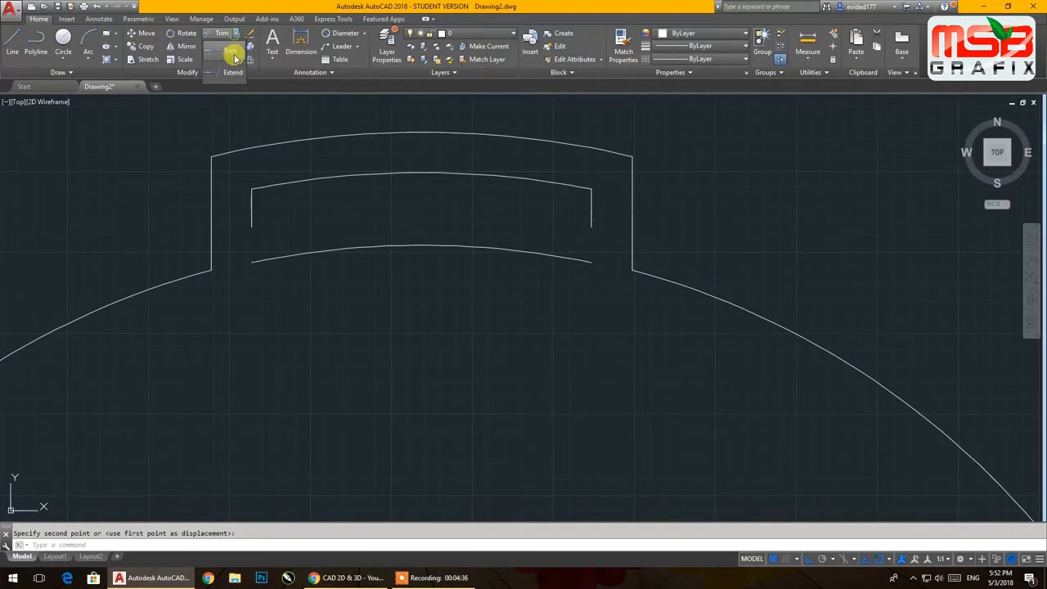
left_click(228, 74)
key("Return")
left_click(251, 215)
left_click(592, 218)
right_click(732, 182)
left_click(740, 187)
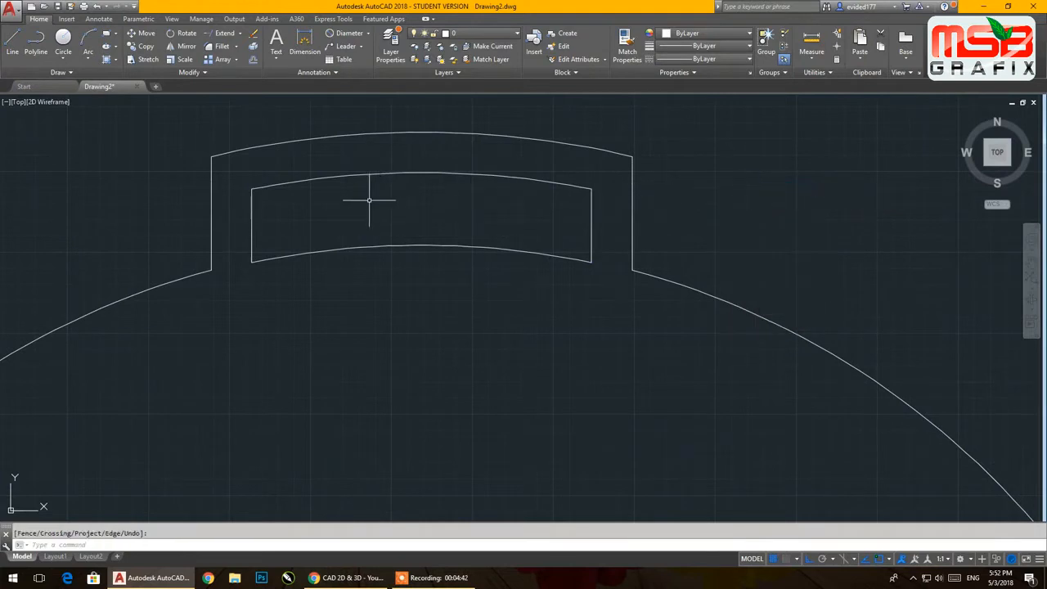
Move the slot's upper arc straight down by 5.
scroll(369, 205, "up", 3)
middle_click_drag(369, 210, 400, 213)
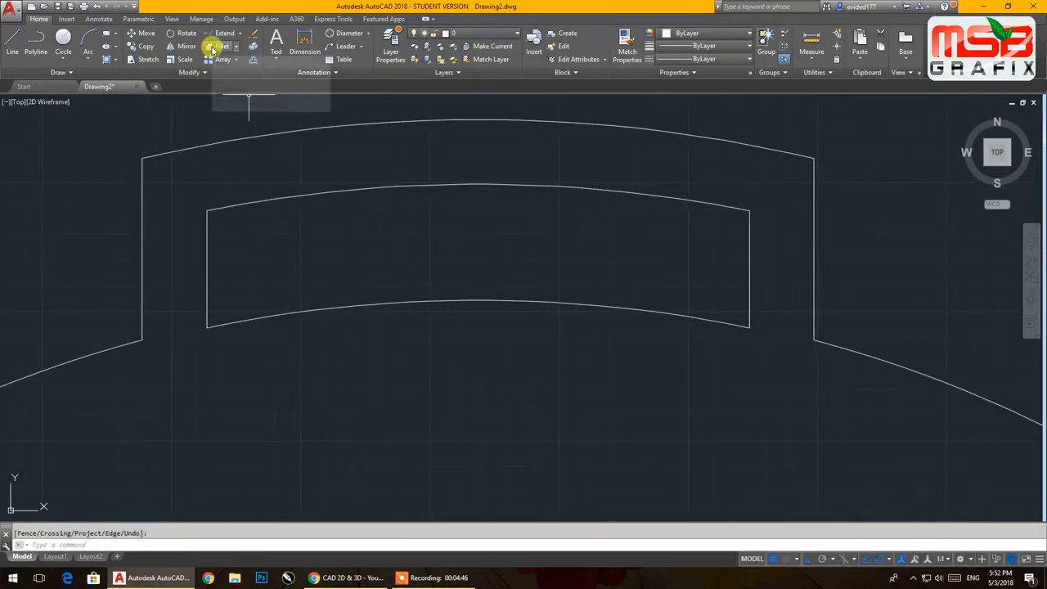
left_click(141, 34)
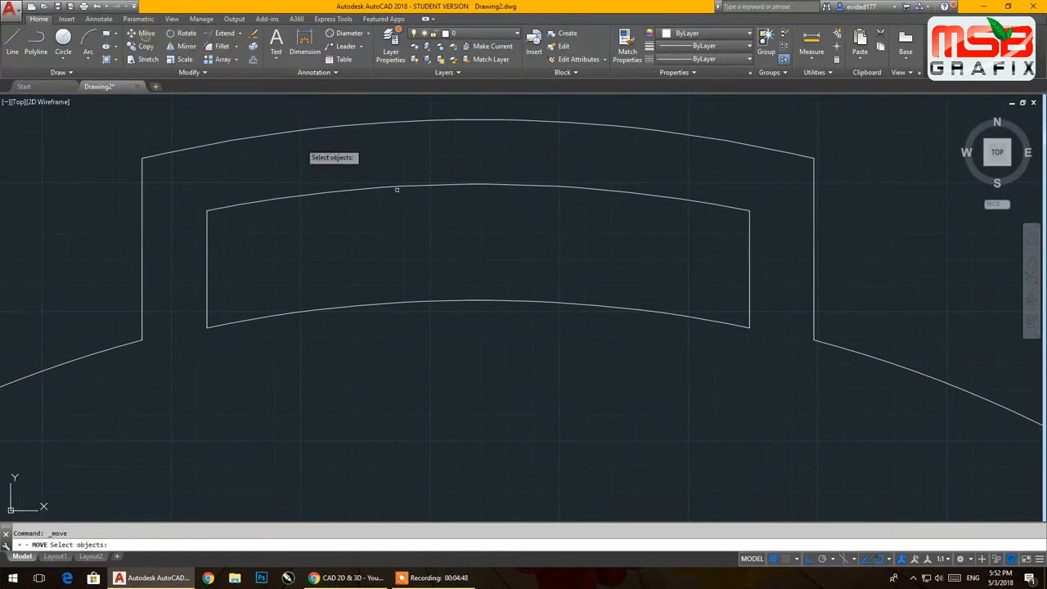
left_click(444, 189)
key("Return")
left_click(478, 208)
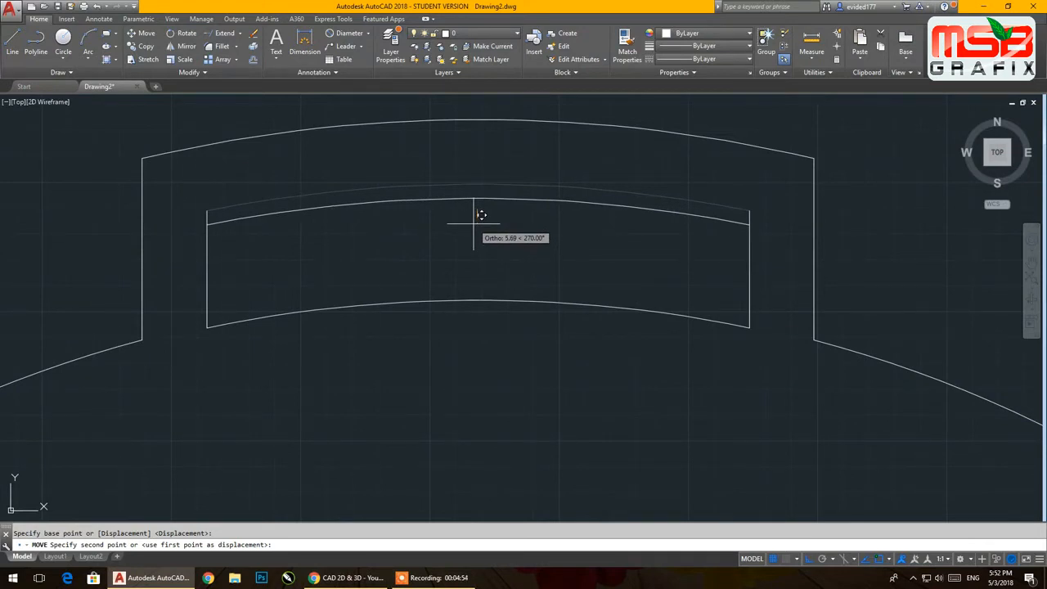
type("5")
key("Return")
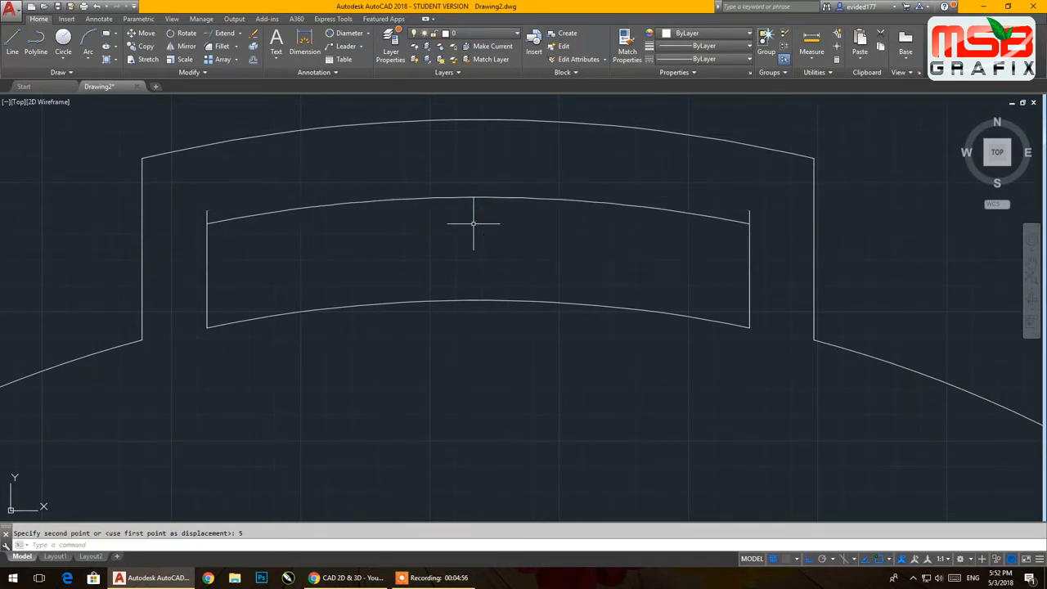
Fillet all four corners of the inner slot with a radius of 20, using the Multiple option.
left_click(221, 47)
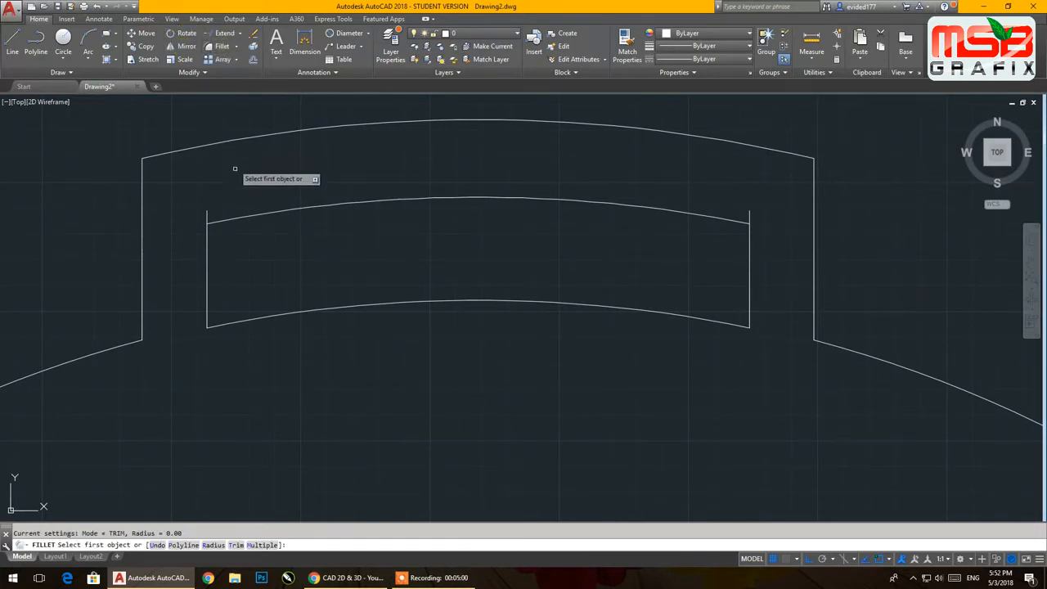
left_click(213, 545)
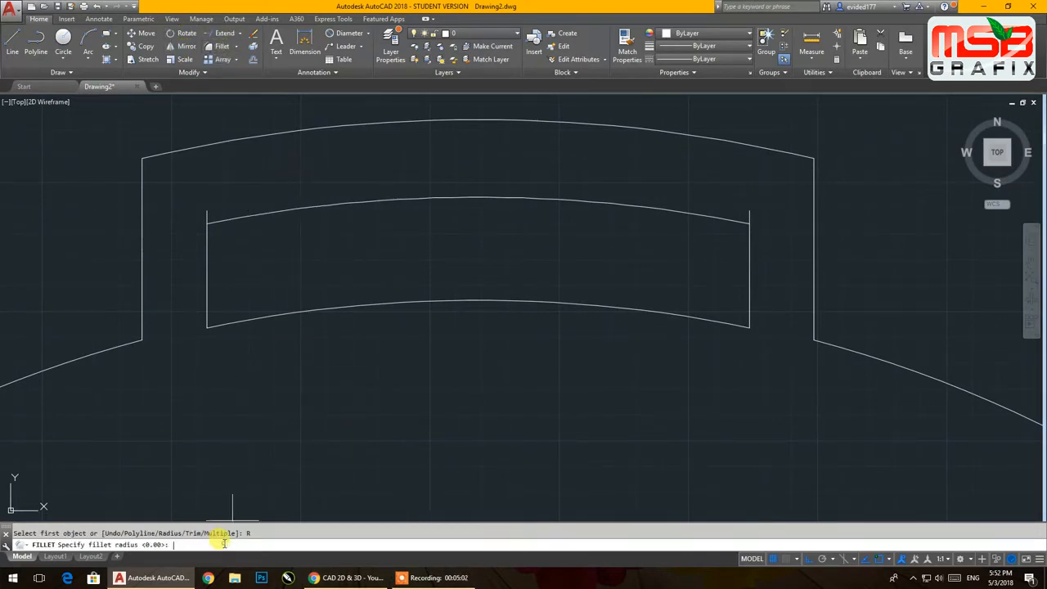
type("20")
key("Return")
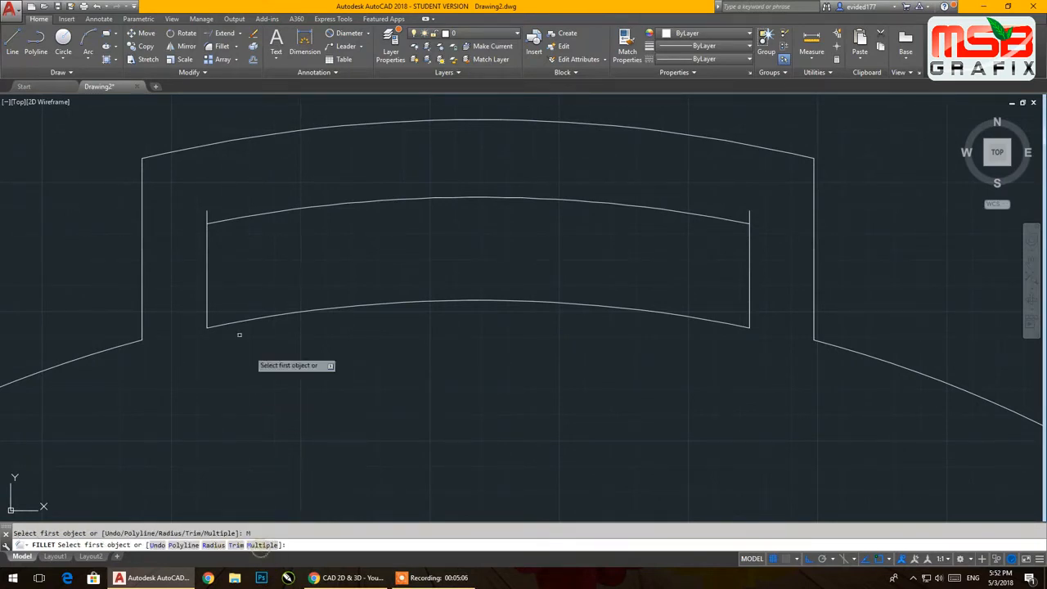
left_click(236, 215)
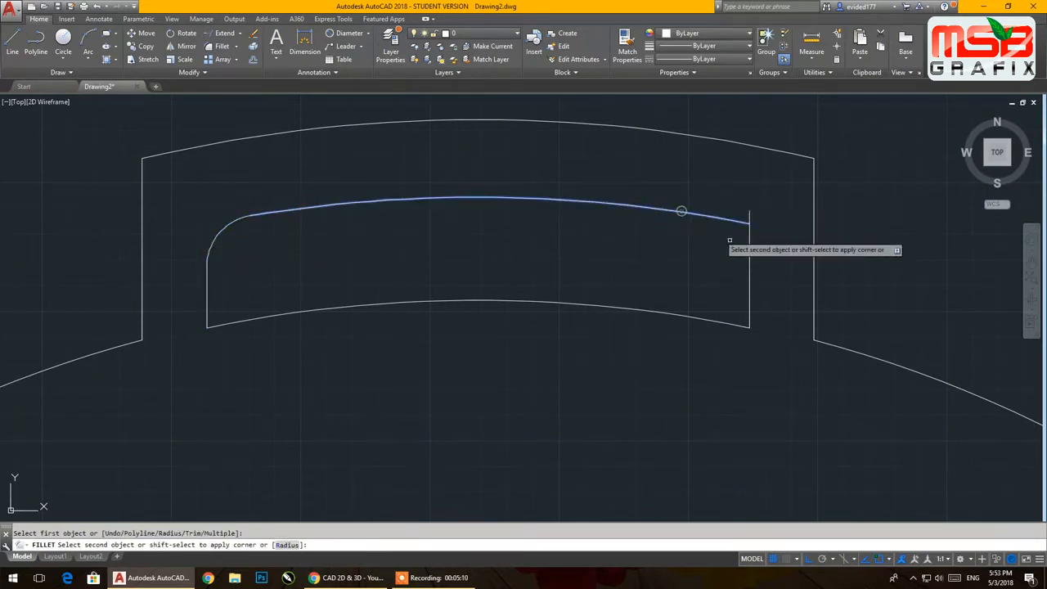
left_click(749, 255)
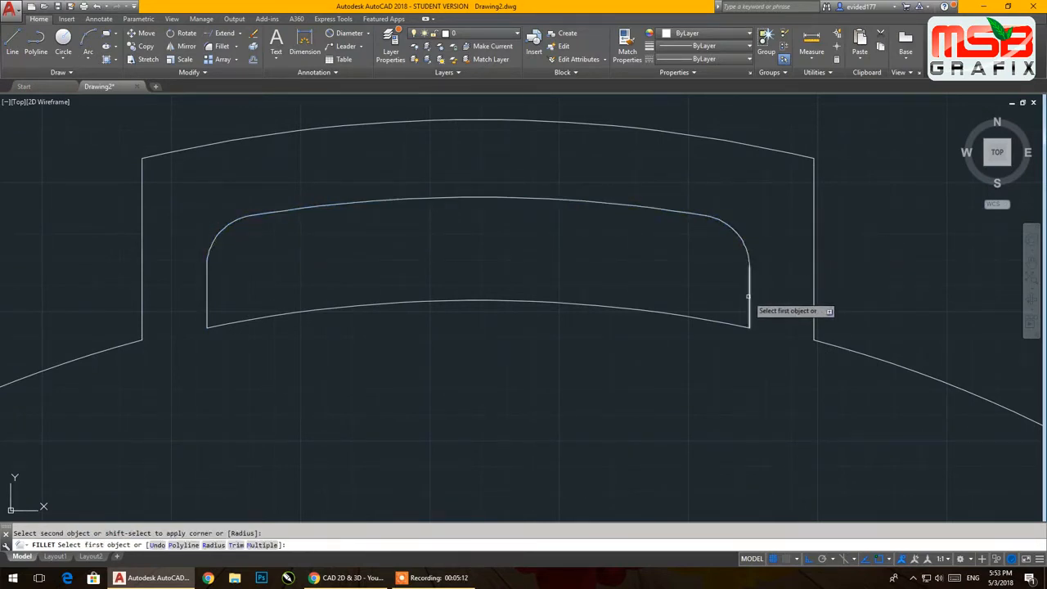
left_click(747, 296)
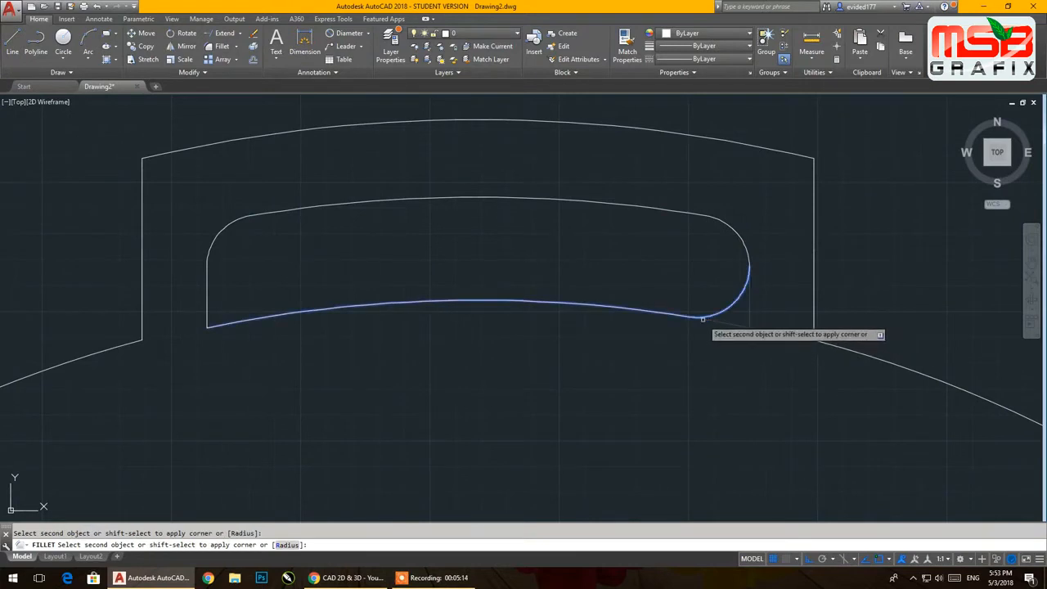
left_click(708, 321)
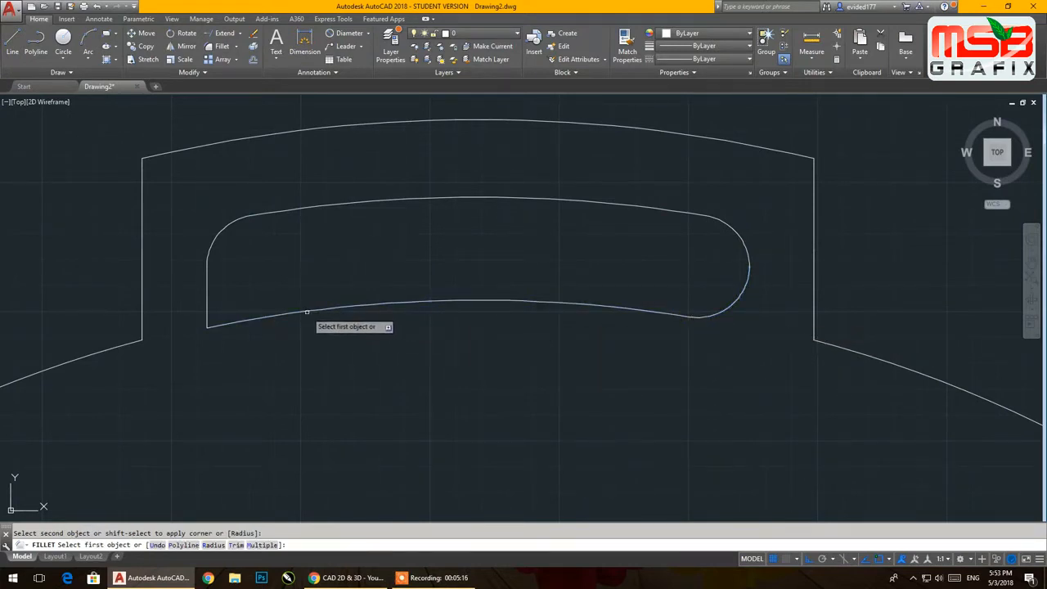
left_click(307, 312)
left_click(207, 293)
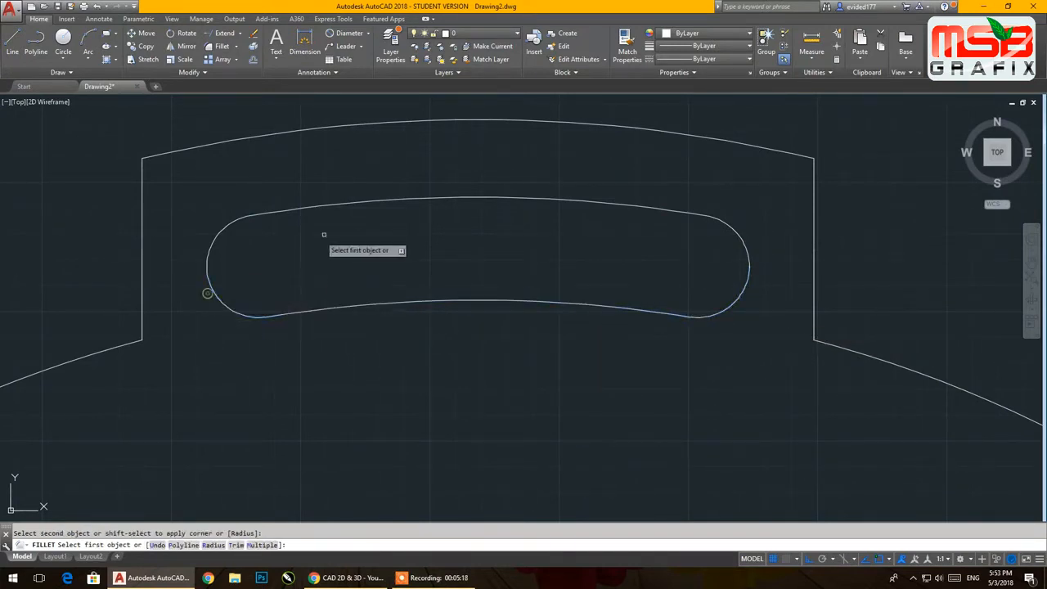
Fillet the two upper outer corners of the tab with a radius of 20.
left_click(163, 154)
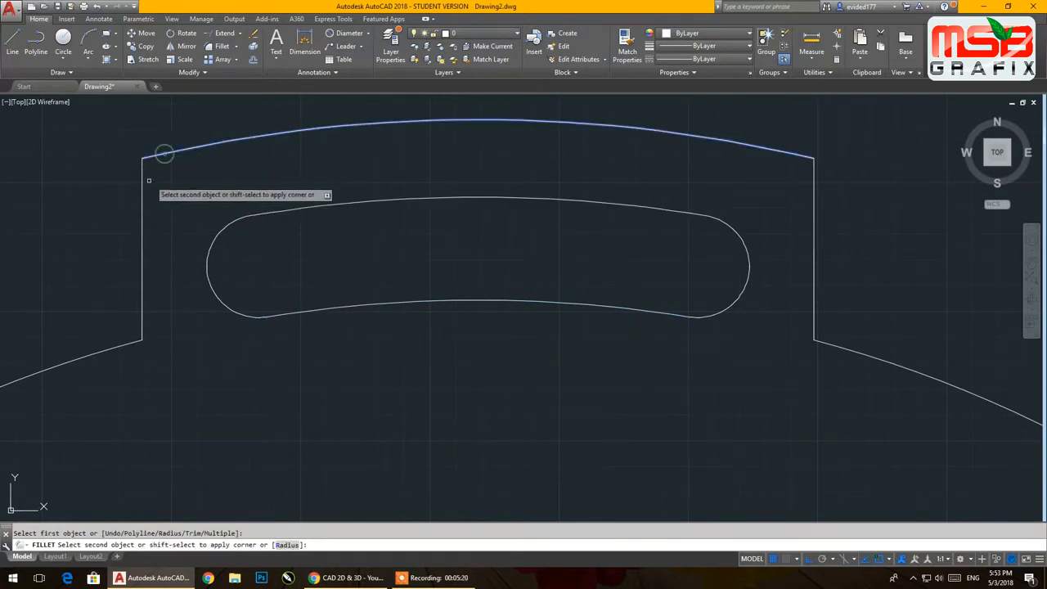
left_click(143, 187)
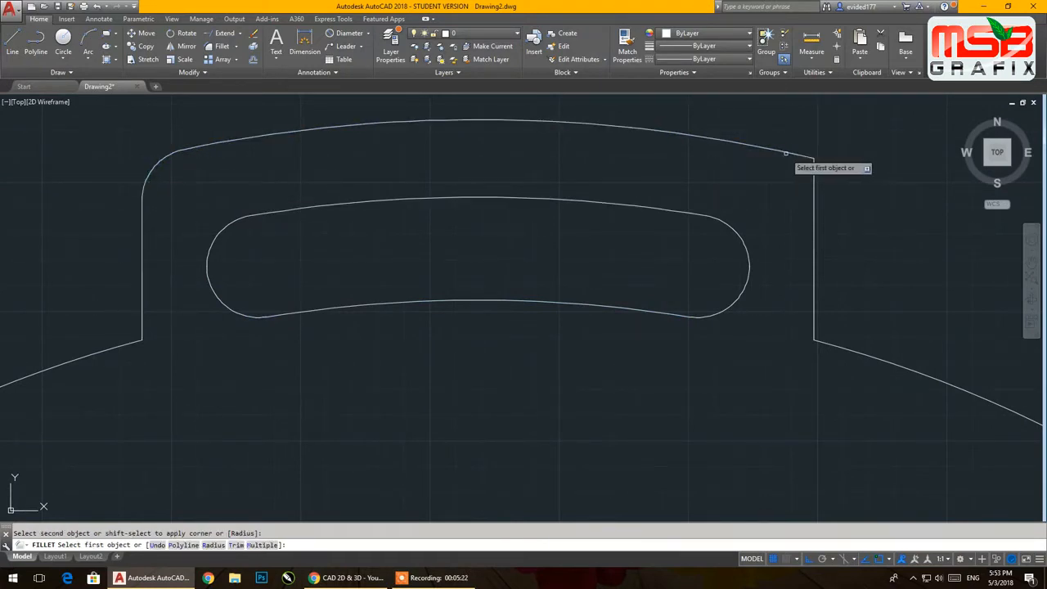
left_click(785, 153)
left_click(814, 202)
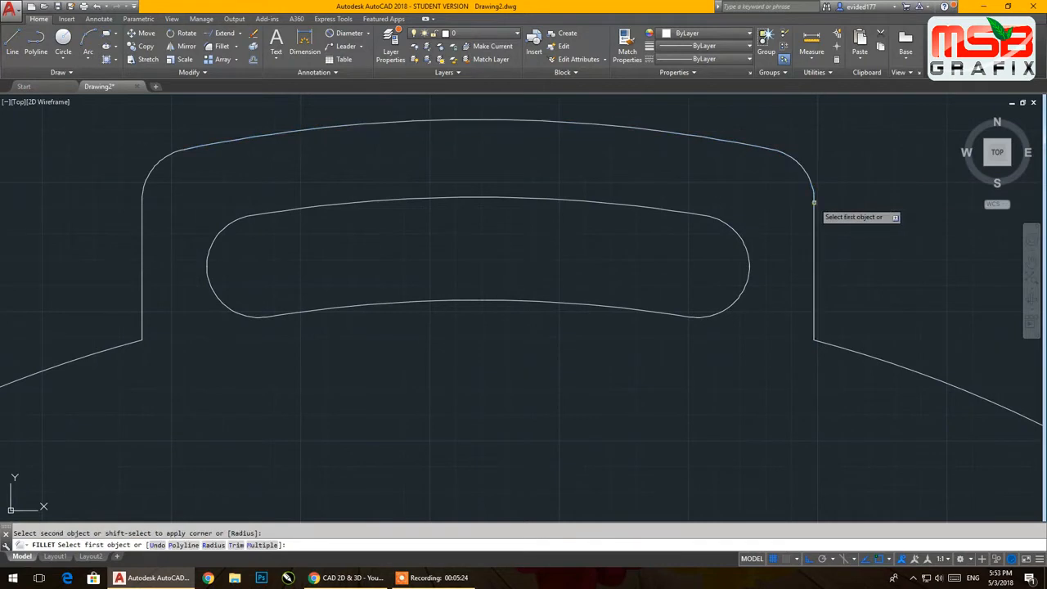
right_click(107, 147)
left_click(118, 148)
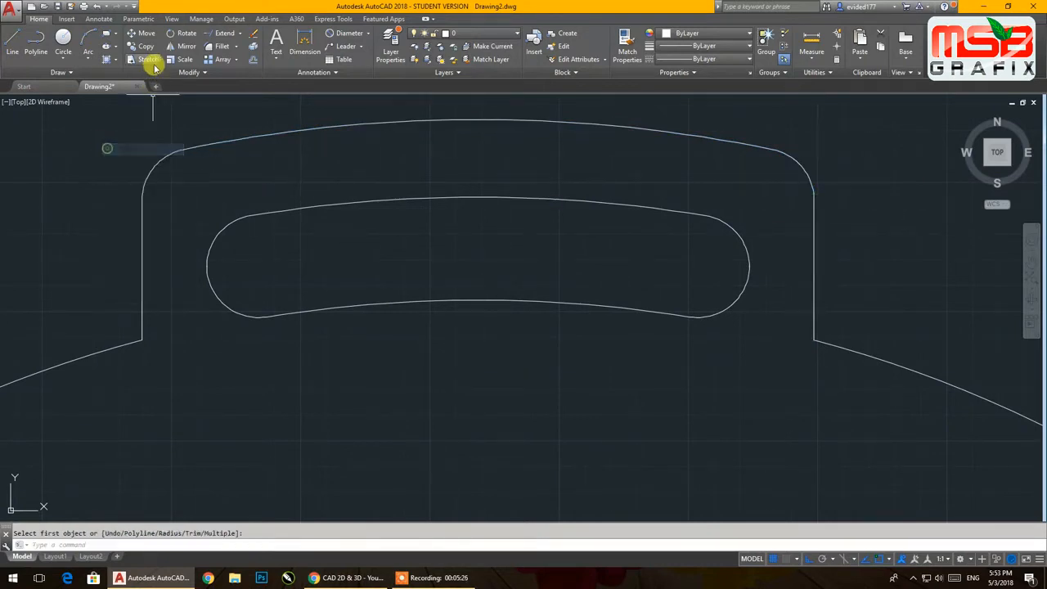
Fillet both corners where the tab's sides meet the large circle with a radius of 50.
left_click(215, 47)
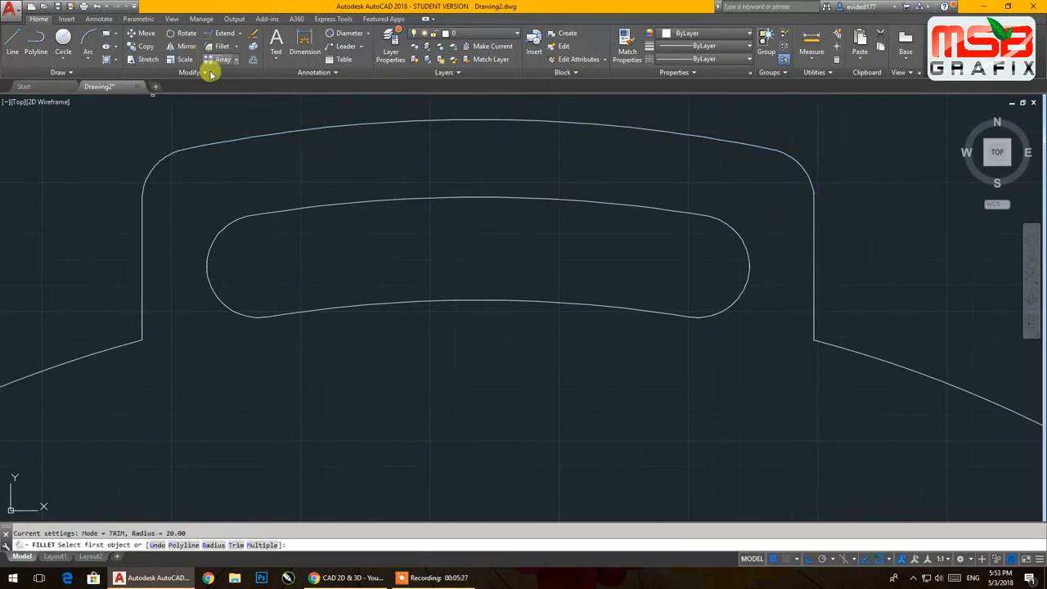
left_click(213, 544)
type("50")
key("Return")
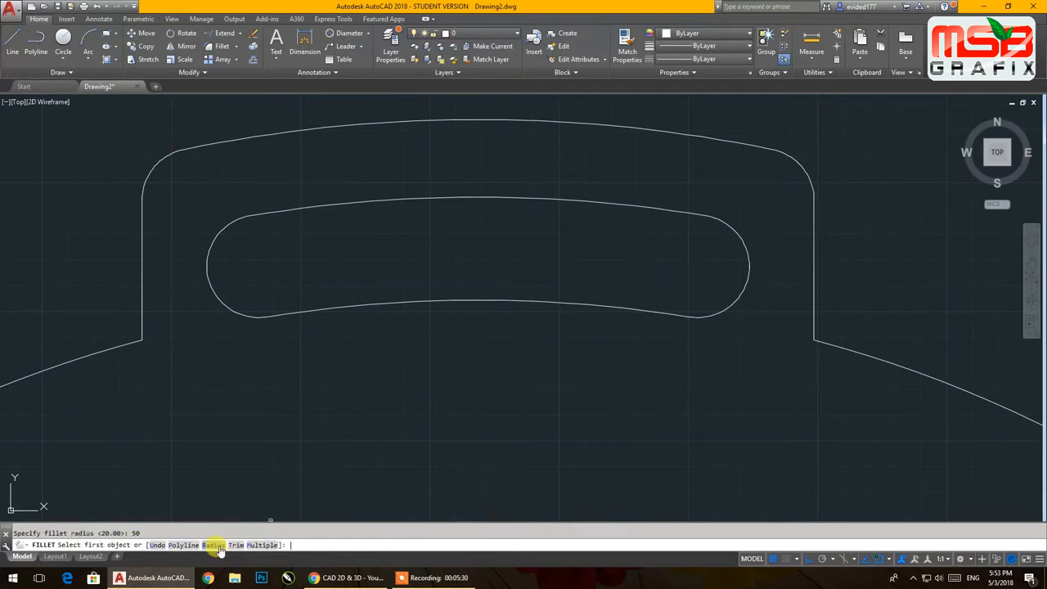
left_click(141, 314)
left_click(112, 348)
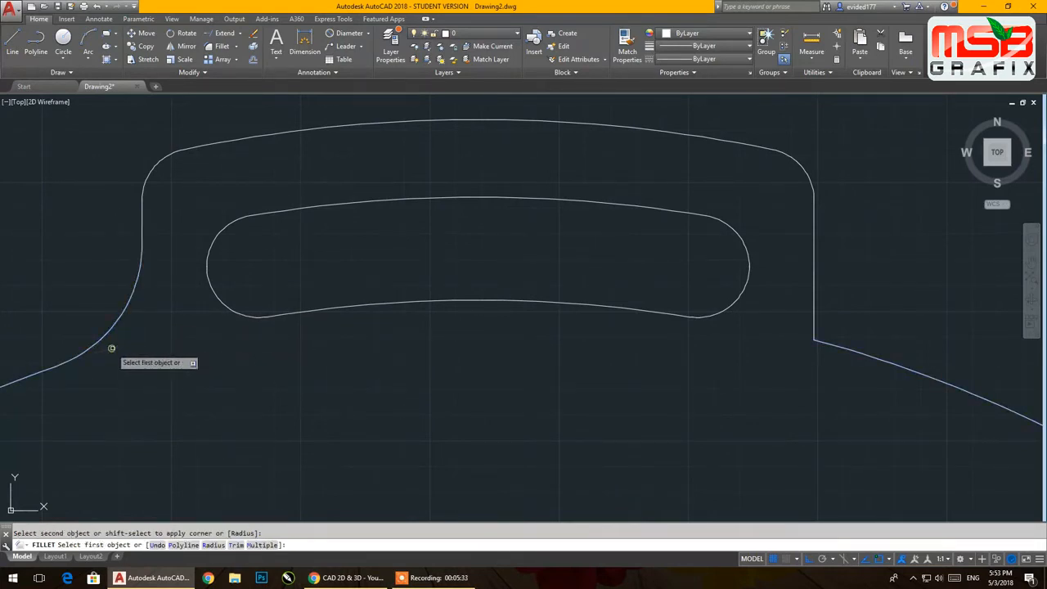
left_click(813, 291)
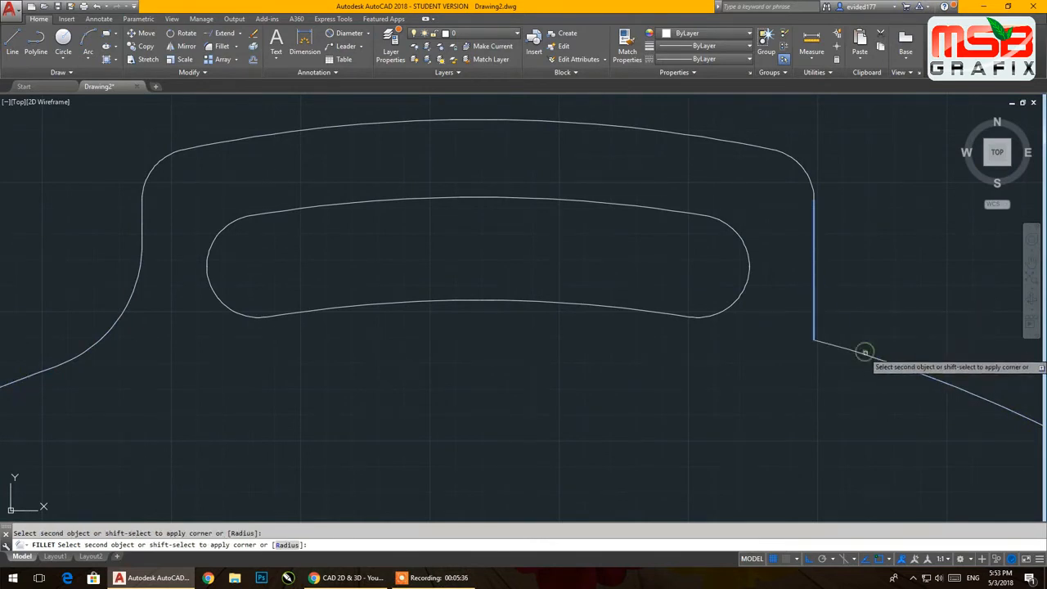
left_click(868, 355)
right_click(382, 237)
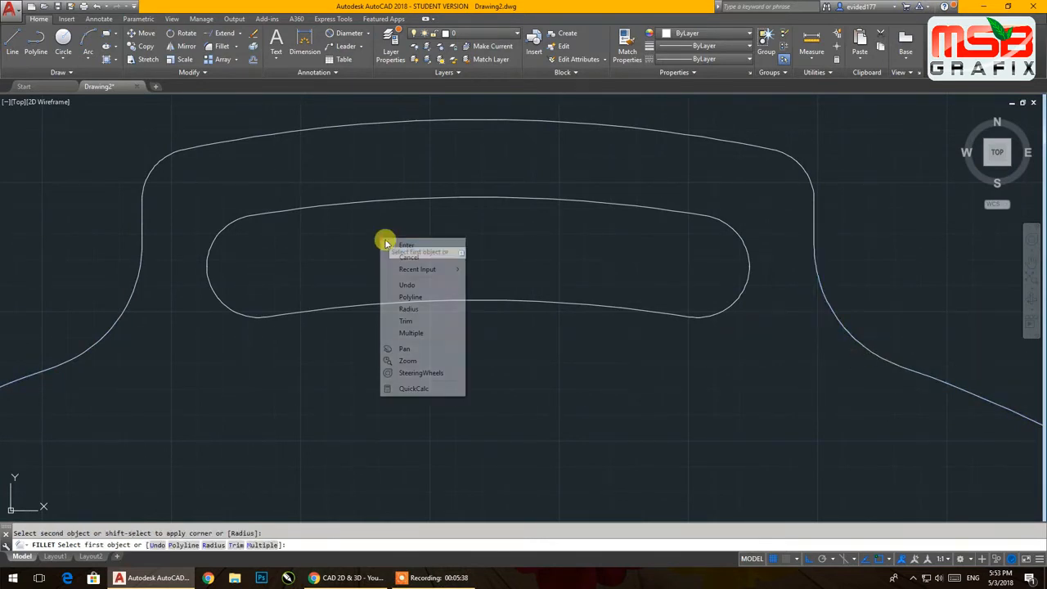
left_click(413, 246)
Change the colour of the tab outline and its inner slot to Red.
scroll(484, 209, "down", 5)
middle_click_drag(484, 207, 475, 190)
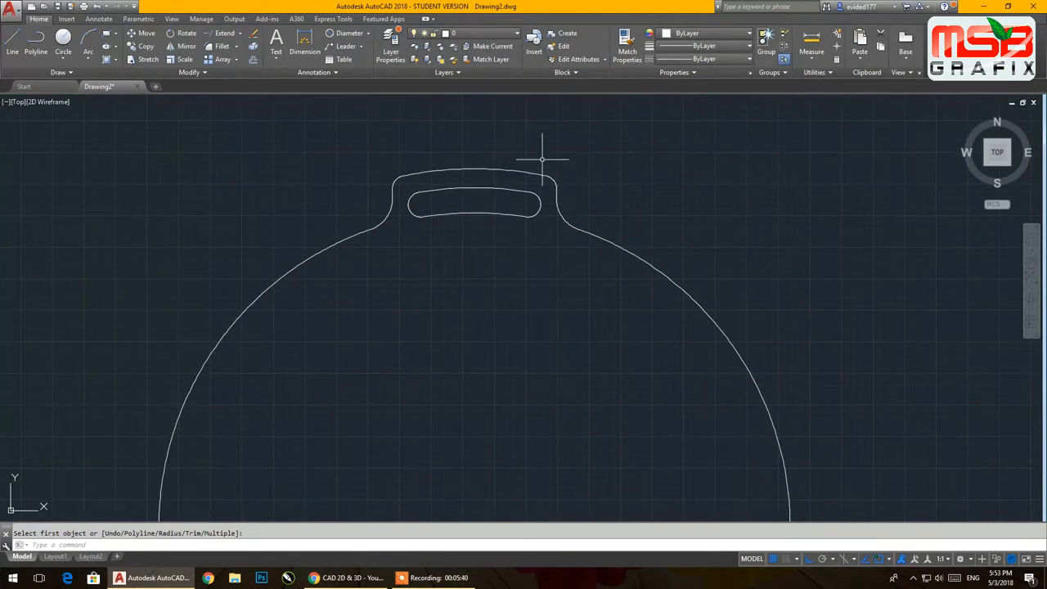
left_click(581, 151)
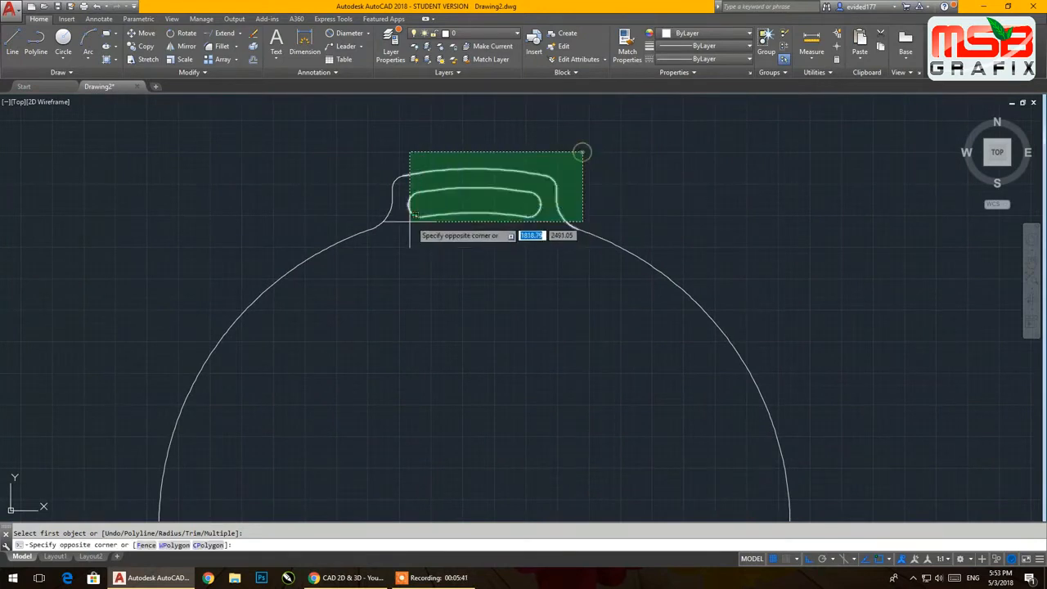
left_click(357, 234)
left_click(672, 32)
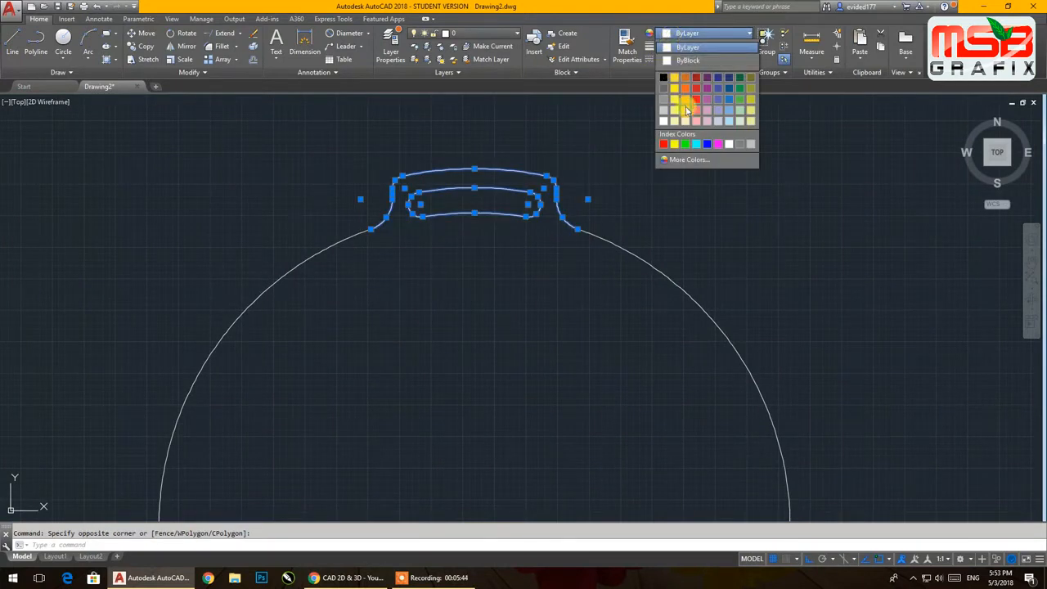
left_click(664, 144)
scroll(552, 167, "down", 2)
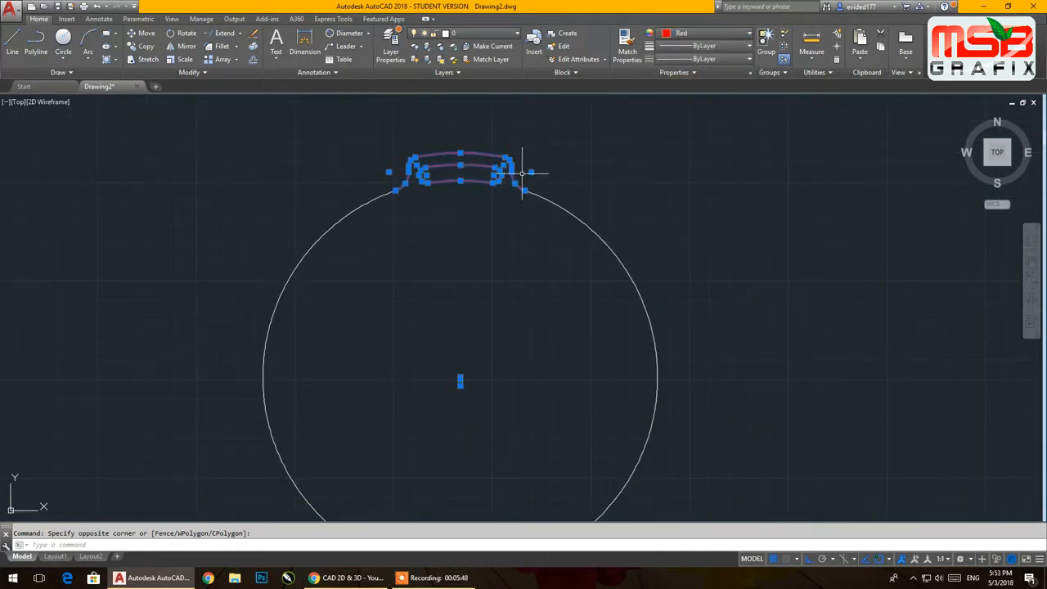
key("Escape")
Draw a horizontal line across the large circle from its leftmost to its rightmost point.
left_click(14, 43)
left_click(260, 378)
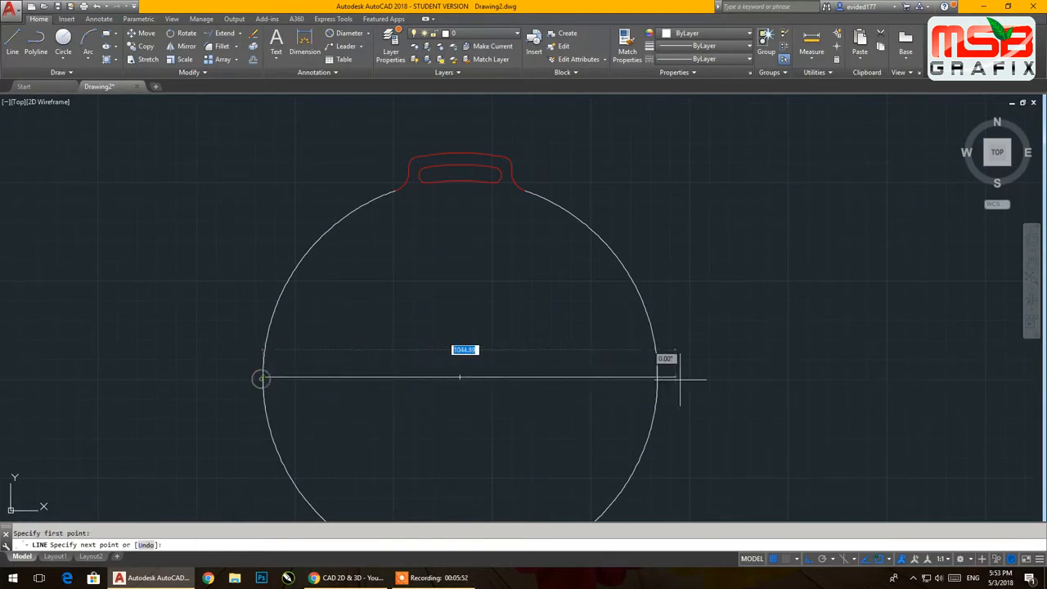
left_click(657, 377)
right_click(740, 282)
left_click(769, 299)
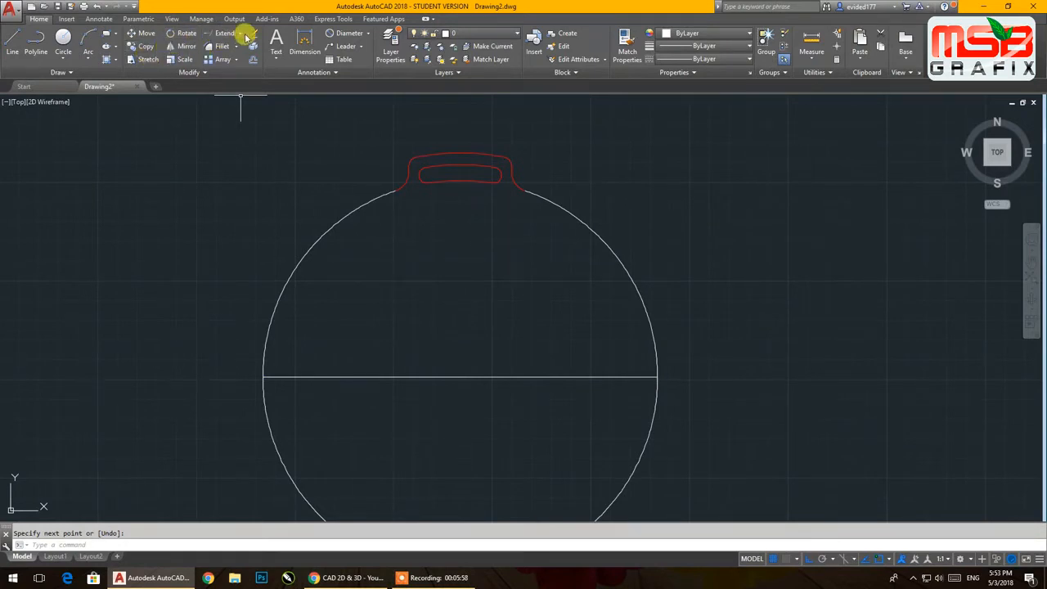
Trim away the circle's lower half below the horizontal line and delete that line.
left_click(235, 51)
right_click(767, 437)
left_click(768, 437)
left_click(590, 457)
right_click(826, 379)
left_click(835, 384)
left_click(542, 414)
left_click(494, 358)
key("Delete")
Join the segments of the upper half outline and its slot into polylines.
left_click(706, 427)
left_click(198, 141)
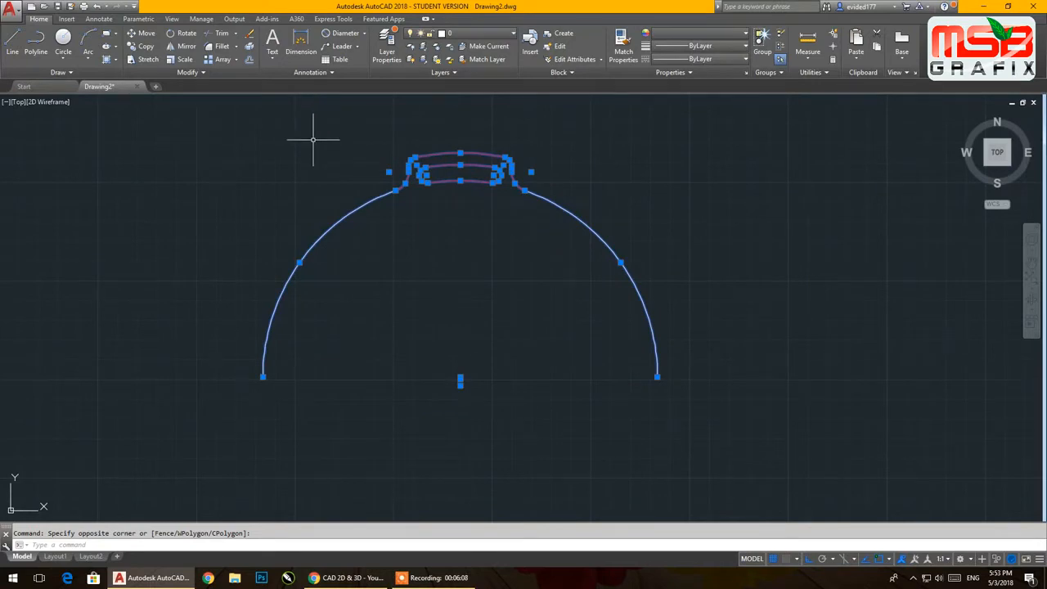
type("j")
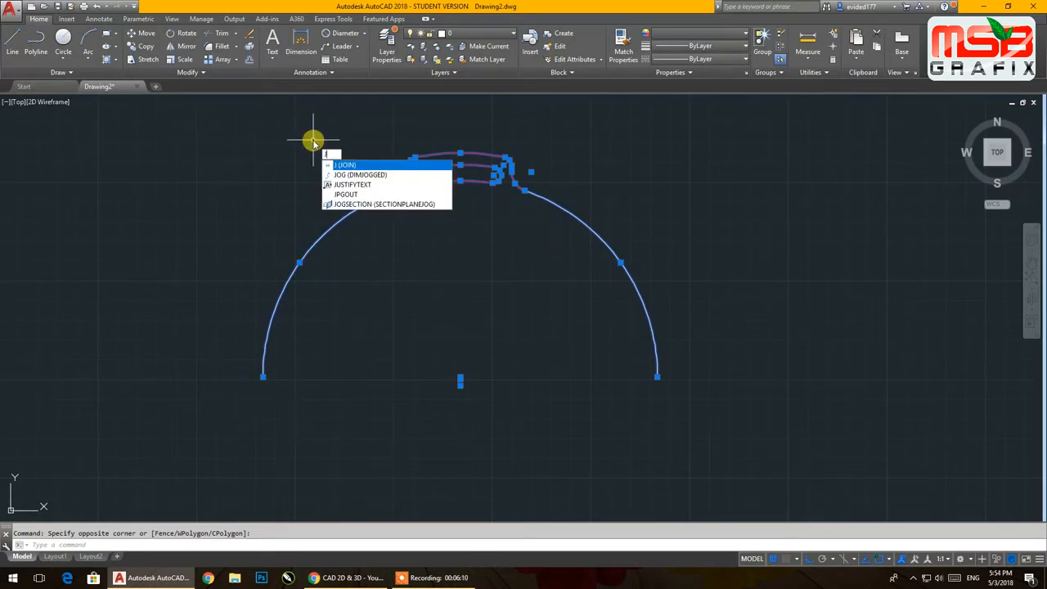
key("Return")
Mirror the half outline and its slot downward about the horizontal line through the arc's left endpoint, keeping the source objects.
left_click(458, 196)
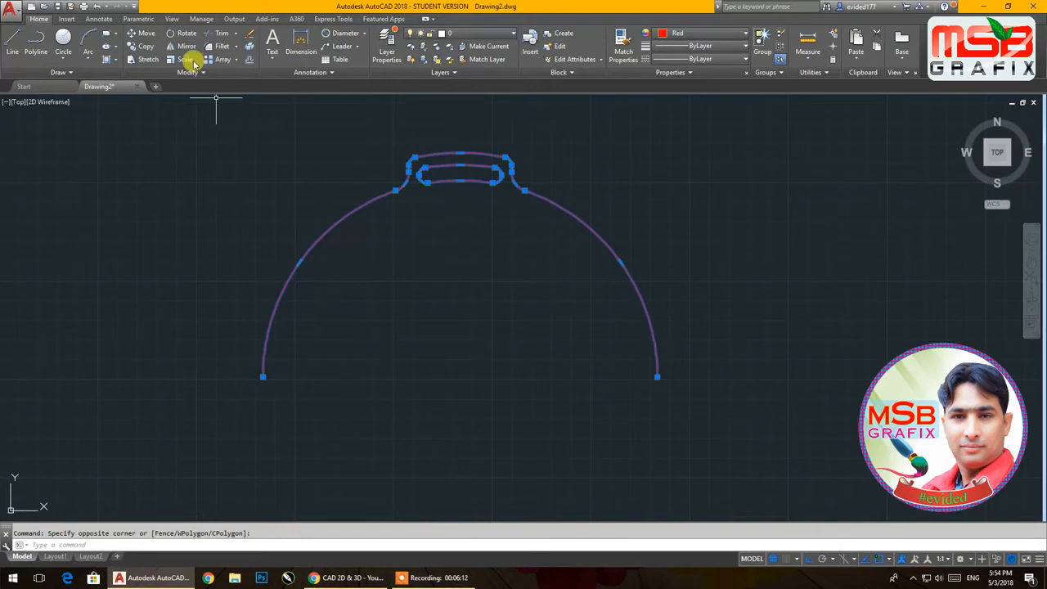
left_click(169, 47)
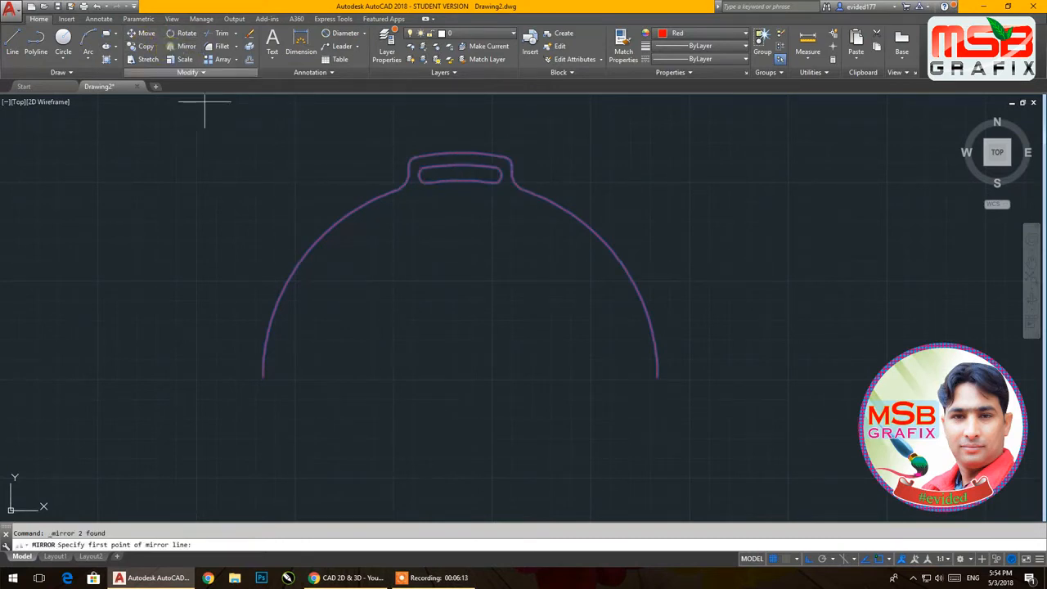
left_click(262, 376)
left_click(179, 380)
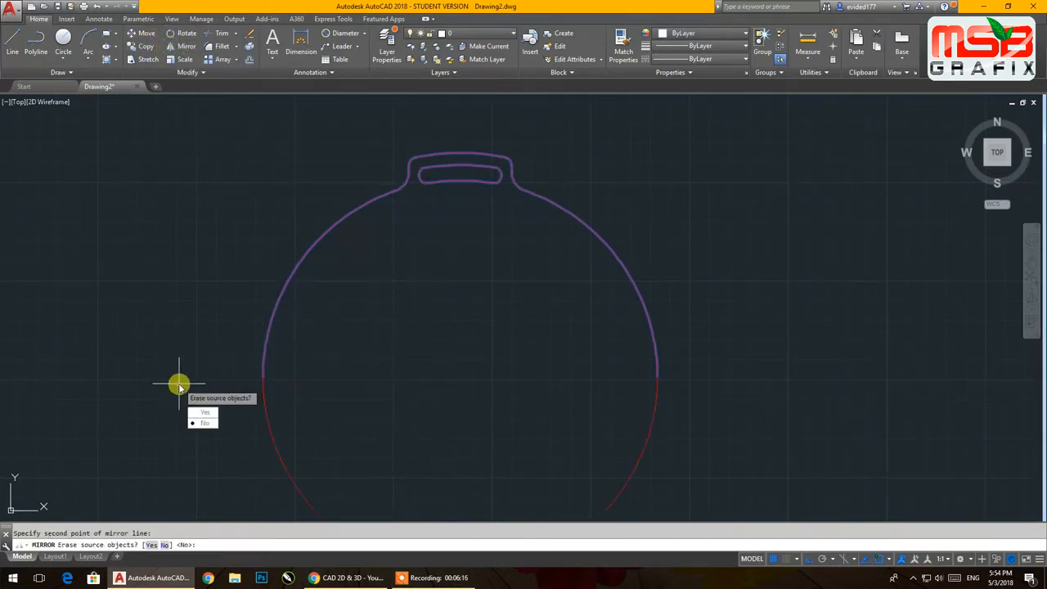
key("Return")
Erase the leftover pieces around the mirrored lower tab, including the stray arc along its outer edge.
scroll(283, 244, "down", 4)
left_click(425, 388)
left_click(300, 421)
key("Delete")
scroll(362, 425, "up", 6)
left_click(435, 323)
left_click(430, 268)
key("Delete")
left_click(454, 356)
left_click(444, 327)
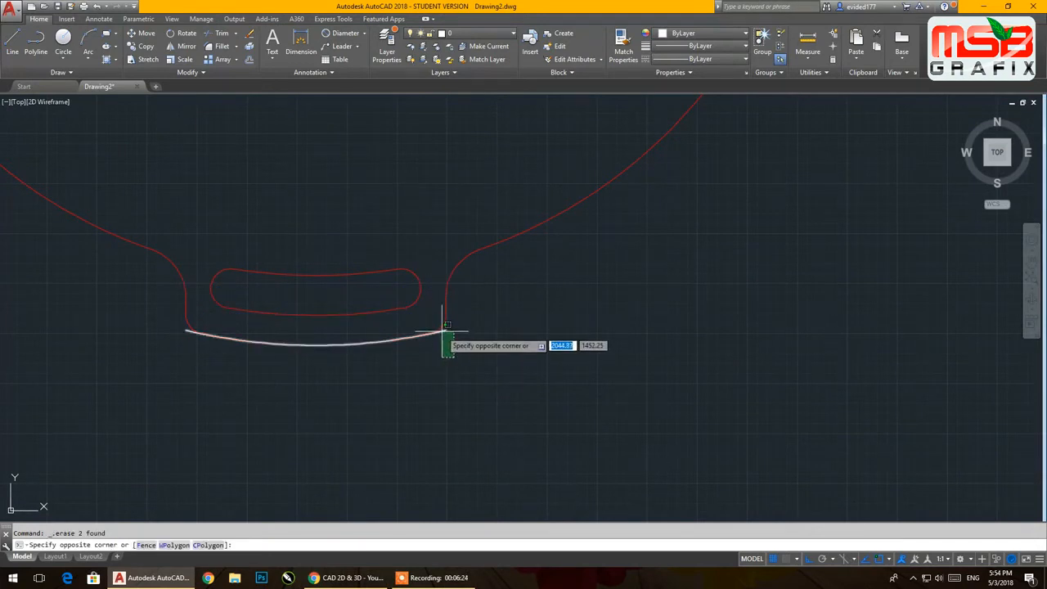
key("Delete")
Join the upper and lower halves of the outline into one polyline.
scroll(346, 304, "down", 5)
middle_click_drag(346, 304, 311, 323)
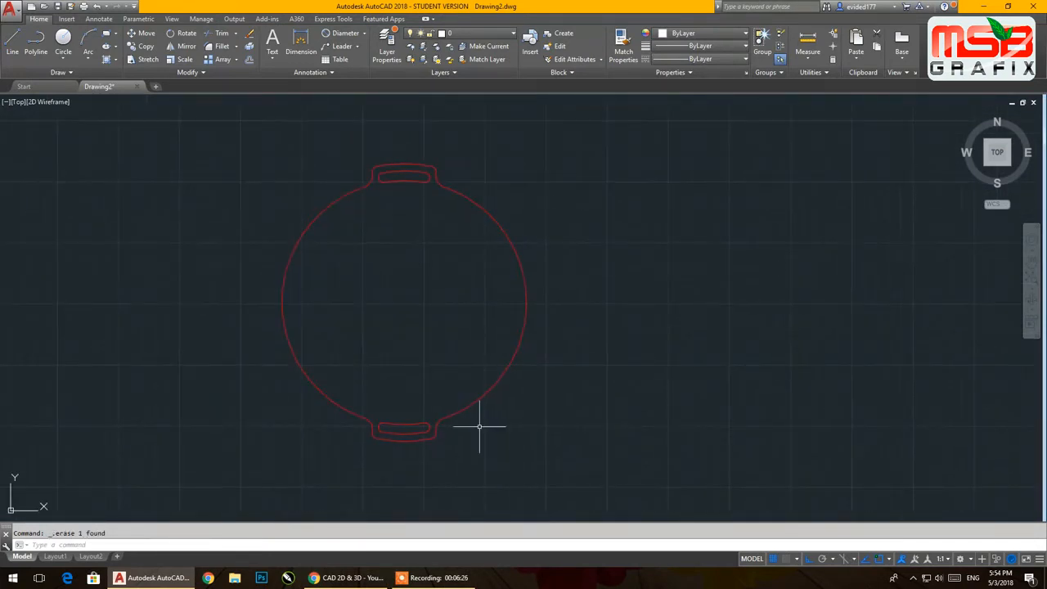
left_click(563, 467)
left_click(248, 148)
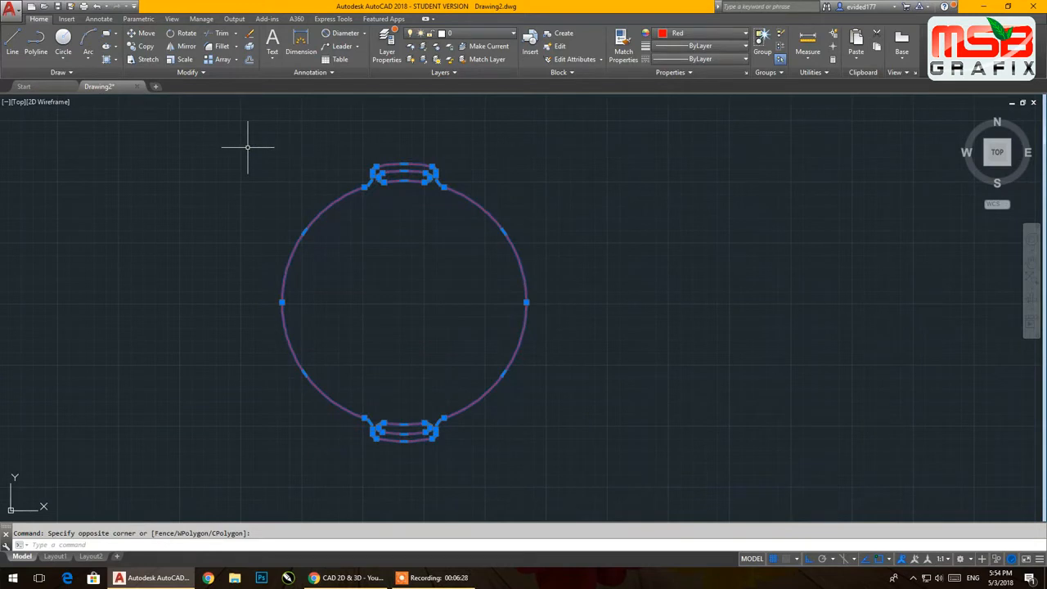
key("Return")
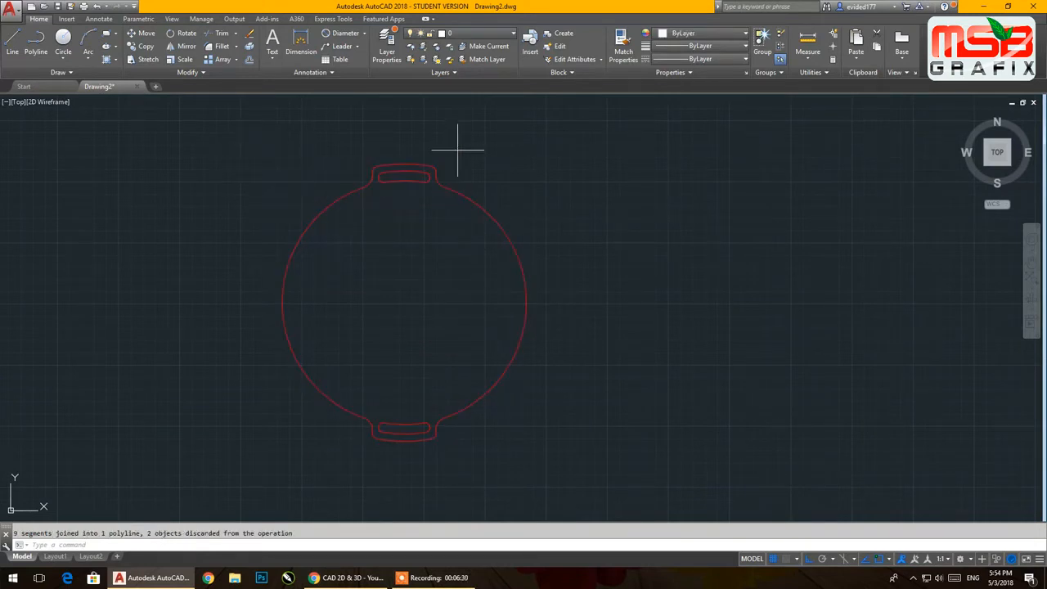
Try rotating the whole outline and both slots 45 degrees about the circle's centre, and undo the rotation.
left_click(503, 149)
left_click(334, 296)
left_click(476, 483)
left_click(359, 373)
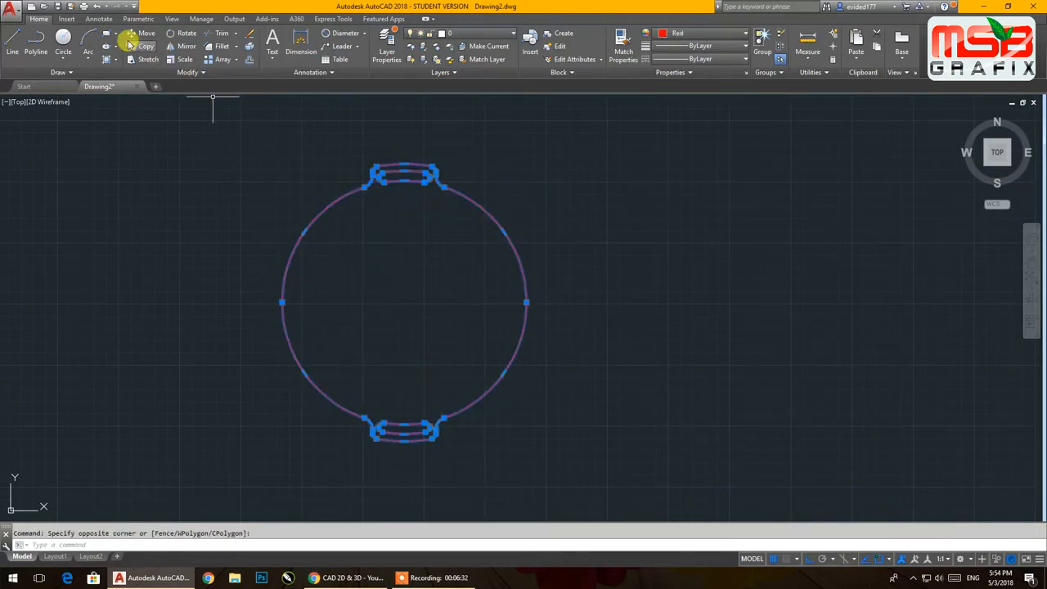
left_click(183, 35)
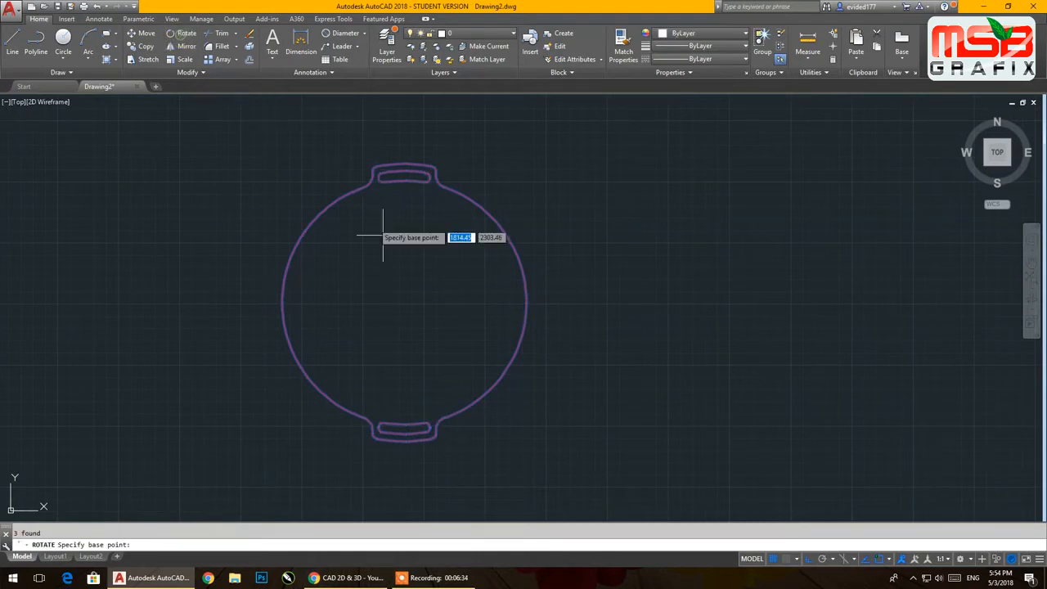
left_click(402, 302)
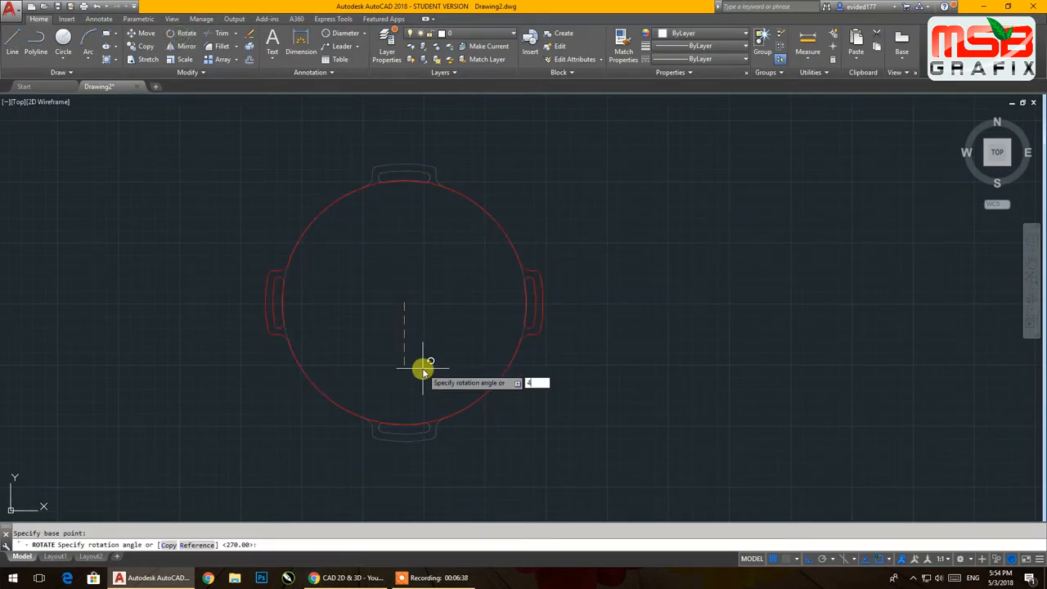
key("Return")
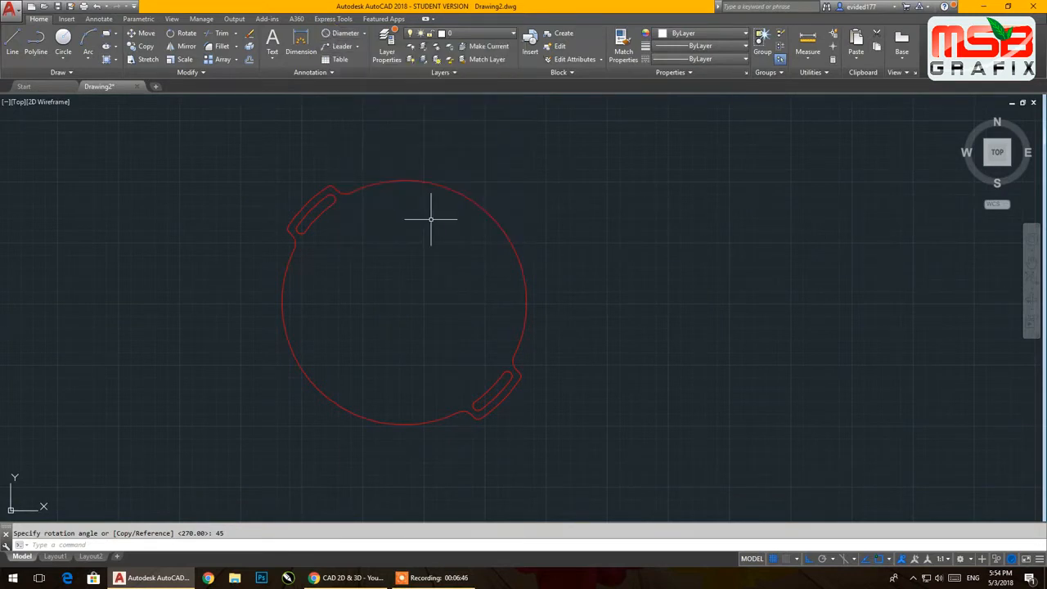
middle_click_drag(420, 219, 391, 209)
left_click(98, 8)
Draw a circle with a radius of 500 to the right of the red outline.
middle_click_drag(307, 237, 133, 215)
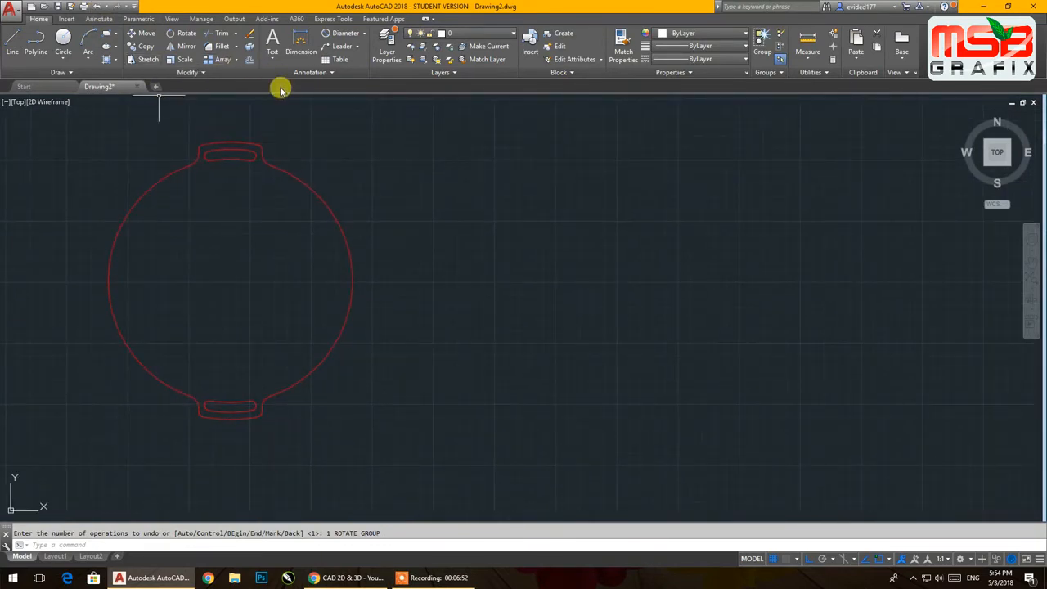
left_click(64, 38)
left_click(542, 245)
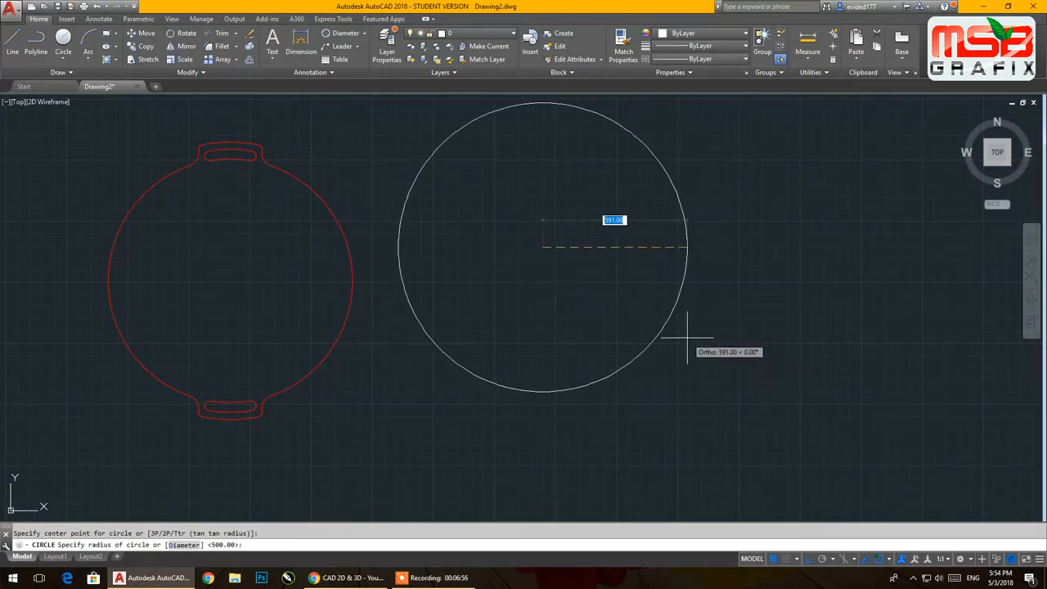
key("Return")
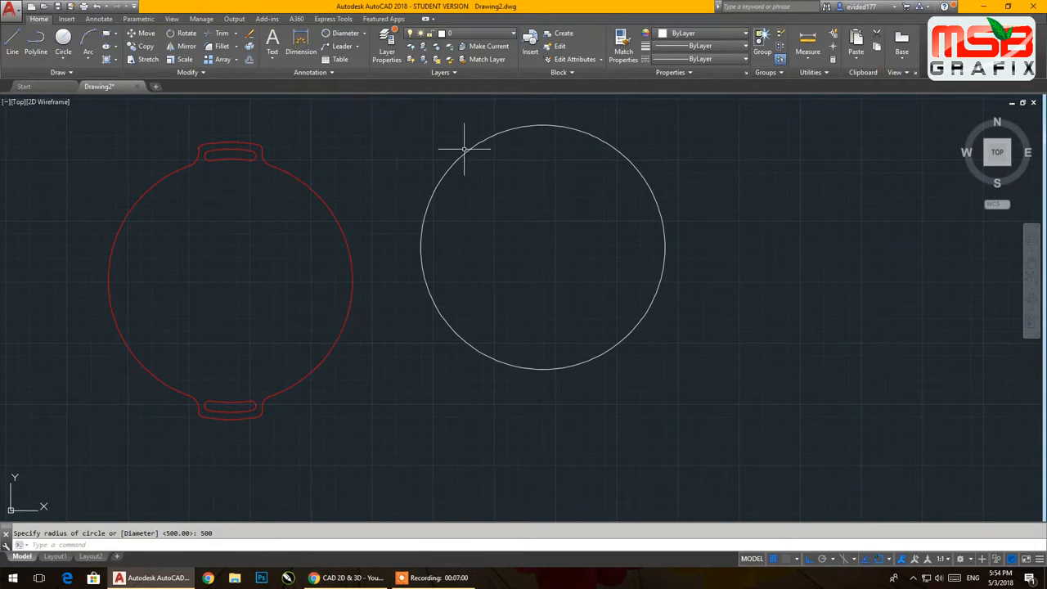
Offset the new circle inward with the Through option to create a slightly smaller concentric circle.
left_click(250, 61)
right_click(301, 116)
left_click(314, 123)
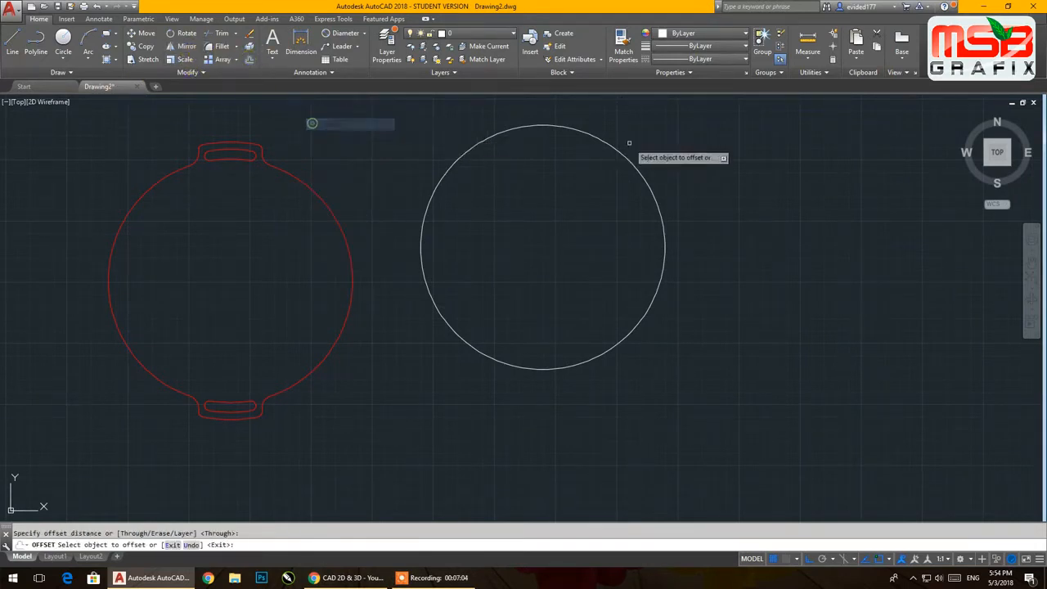
left_click(622, 150)
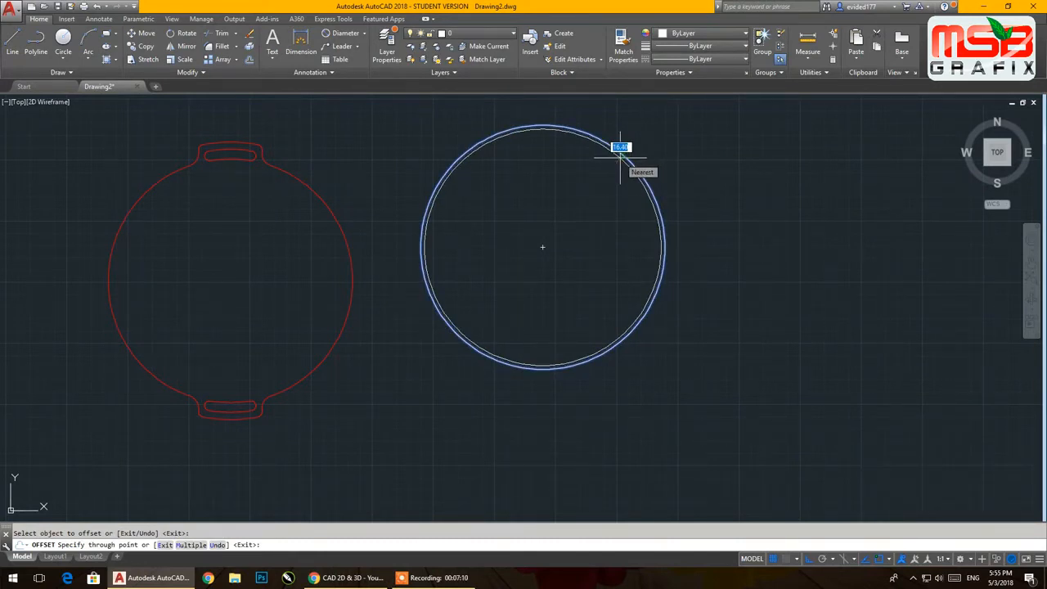
key("Return")
right_click(658, 129)
left_click(686, 133)
Change the colour of the outer of the two concentric circles to green.
scroll(561, 112, "up", 5)
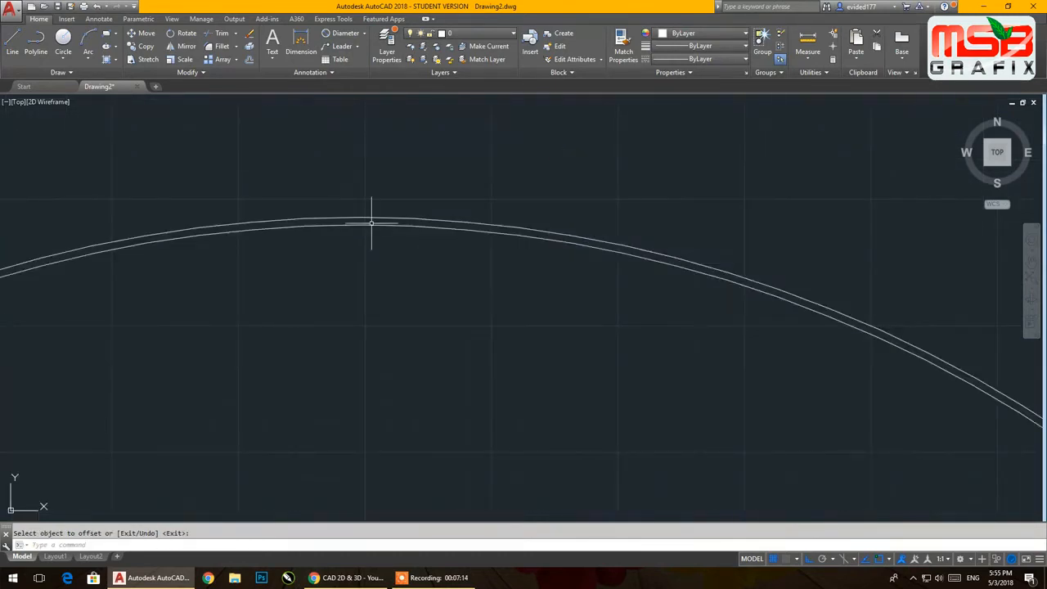
left_click(201, 230)
left_click(194, 224)
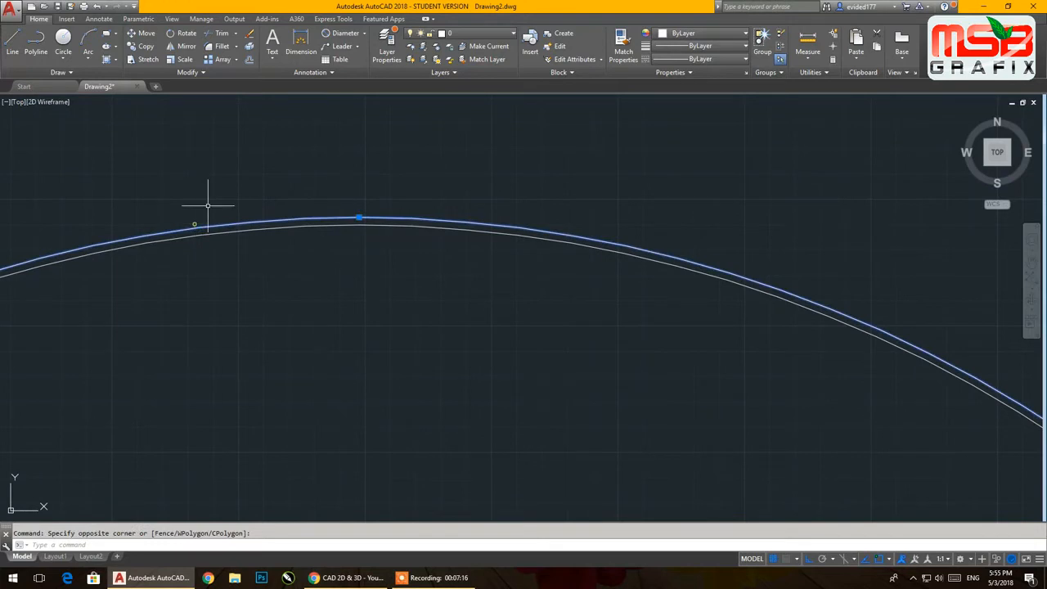
left_click(703, 33)
left_click(672, 86)
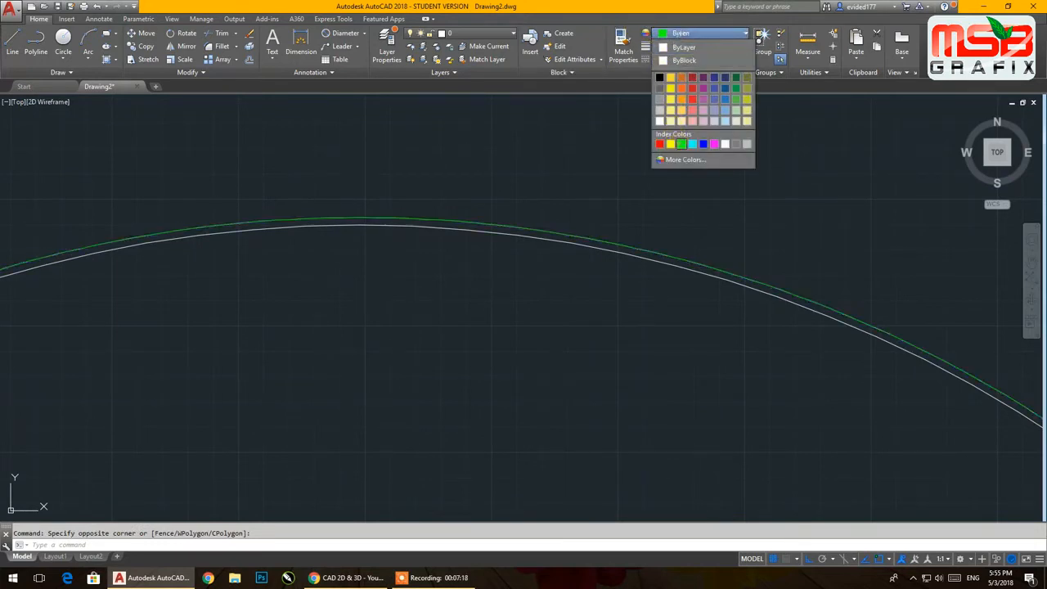
key("Escape")
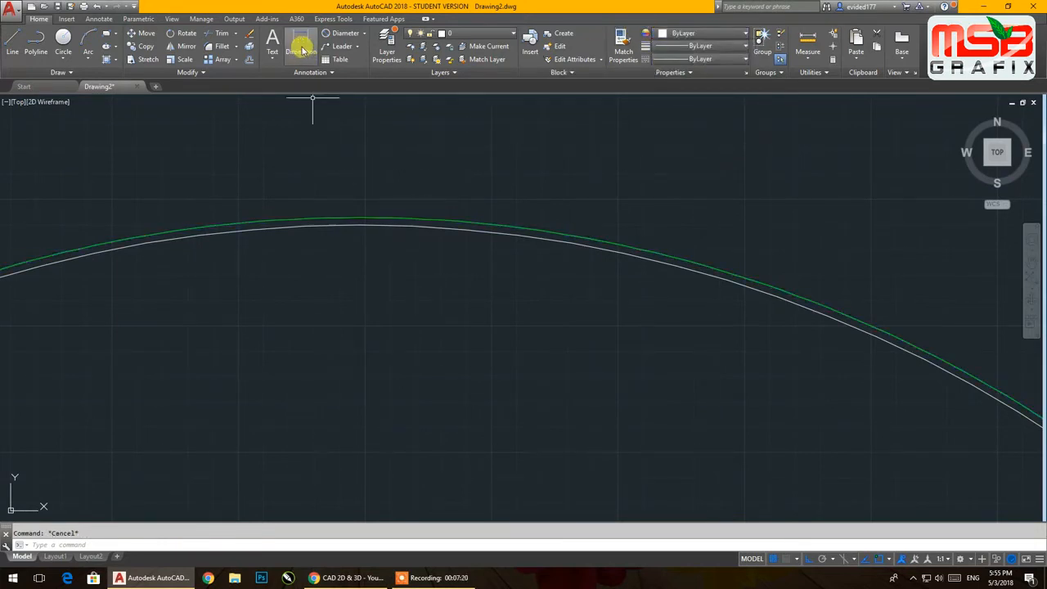
Add a diameter dimension to the inner circle, placed above its upper edge.
left_click(336, 33)
left_click(368, 221)
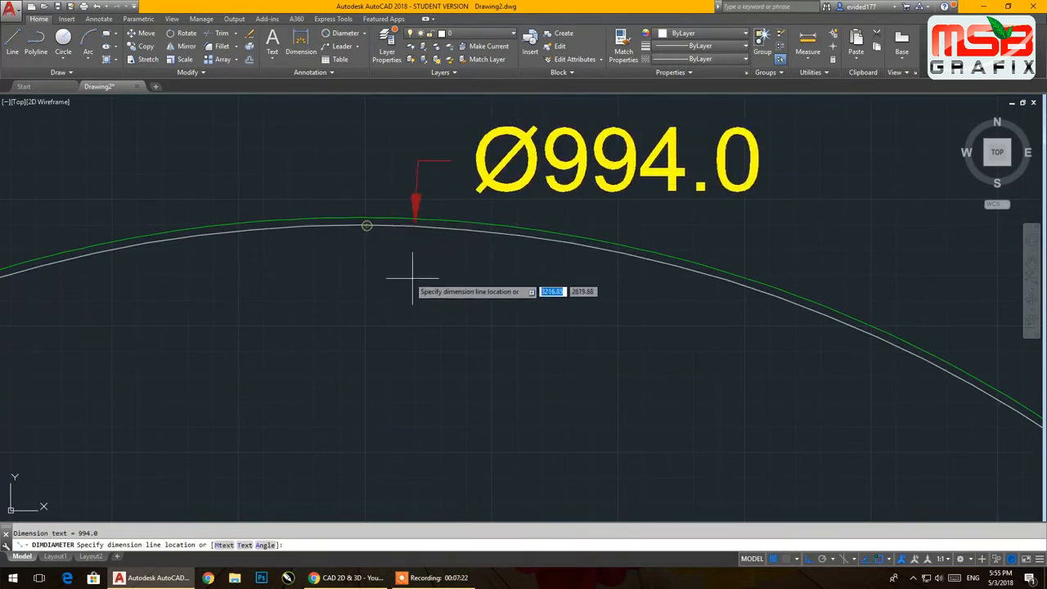
left_click(560, 177)
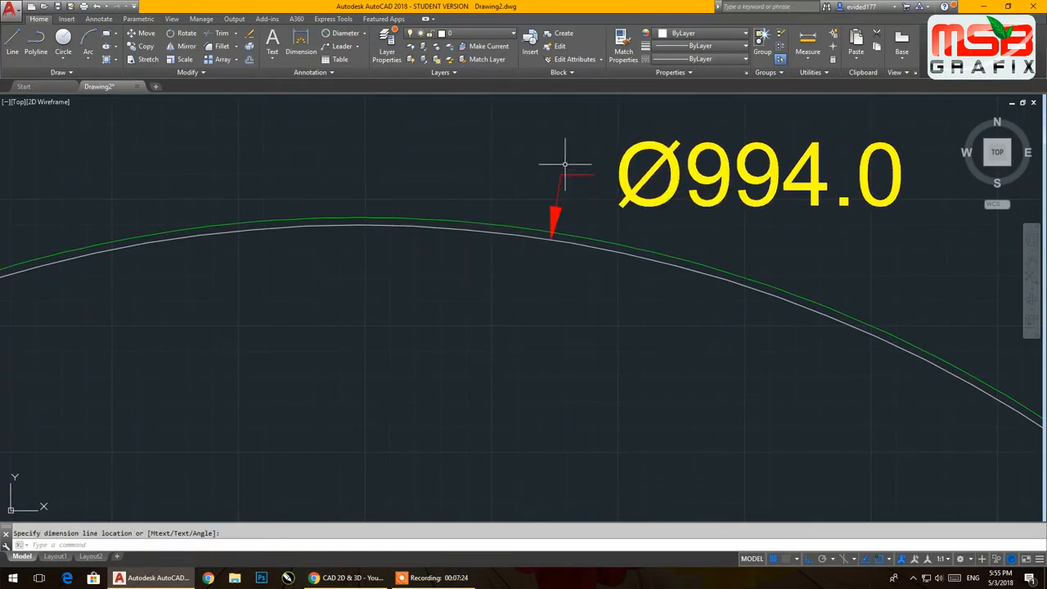
Offset the inner circle inward by 2 with the Through option.
left_click(245, 61)
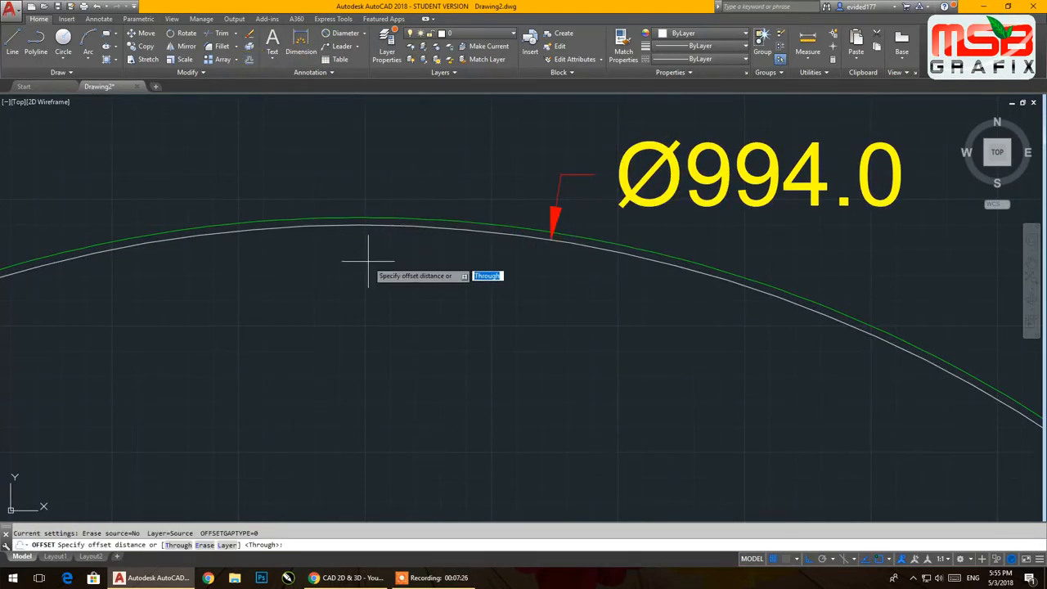
right_click(346, 169)
left_click(416, 175)
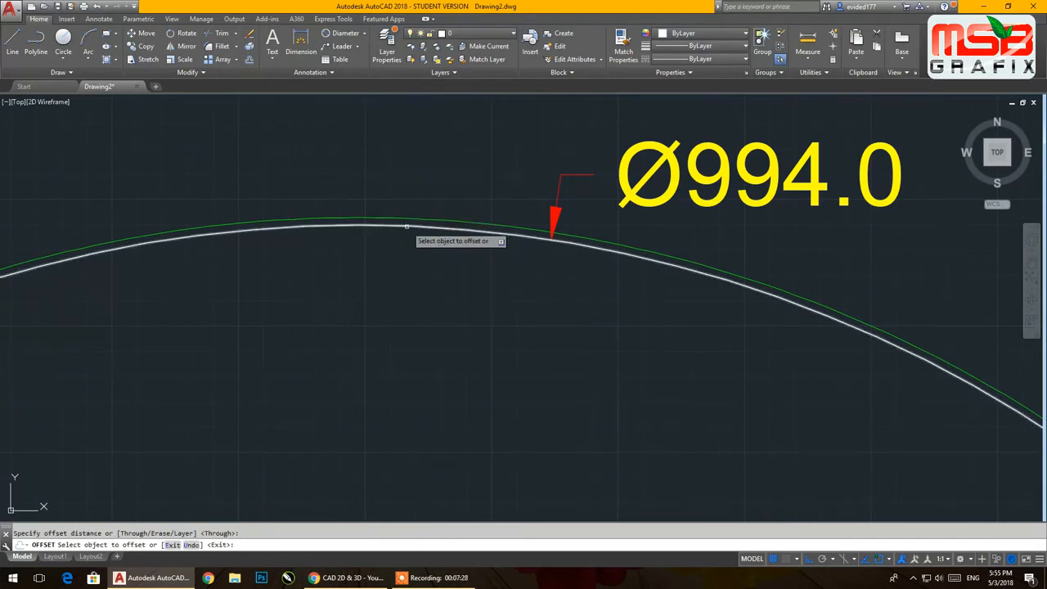
left_click(408, 223)
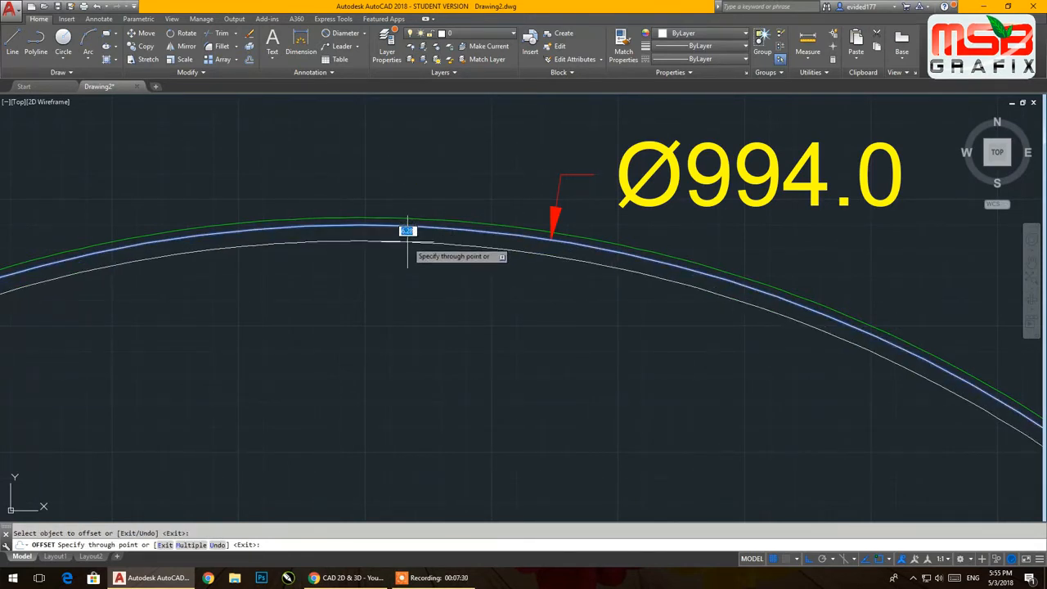
left_click(407, 230)
right_click(441, 146)
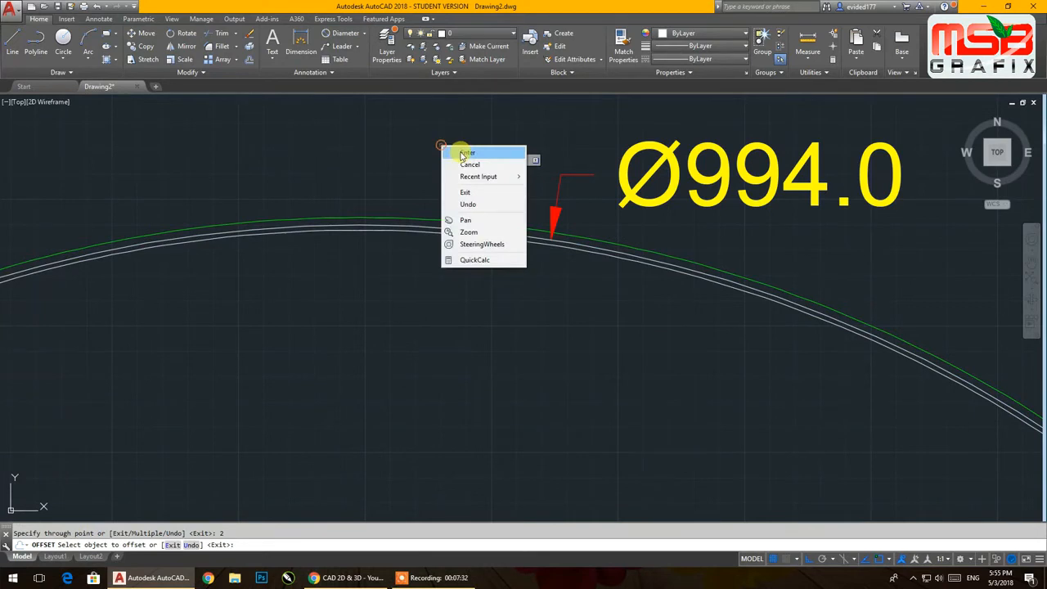
left_click(466, 153)
Add a diameter dimension to the innermost circle.
left_click(345, 33)
left_click(392, 231)
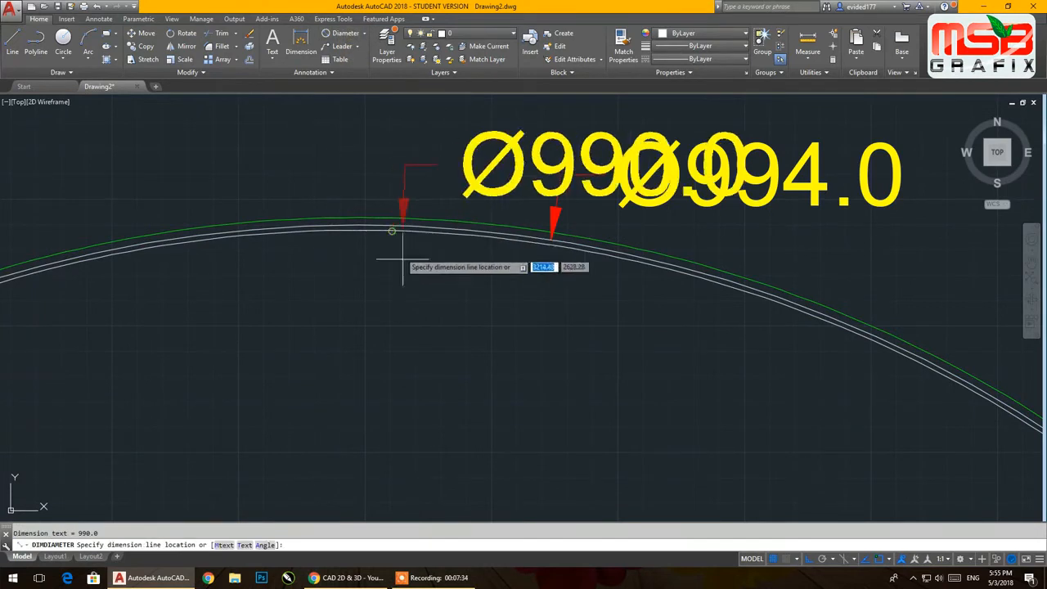
left_click(281, 291)
Delete the green circle, the middle circle and the diameter dimensions, keeping only the innermost circle.
left_click(302, 225)
key("Delete")
left_click(319, 222)
key("Delete")
left_click(627, 214)
key("Delete")
left_click(197, 173)
key("Delete")
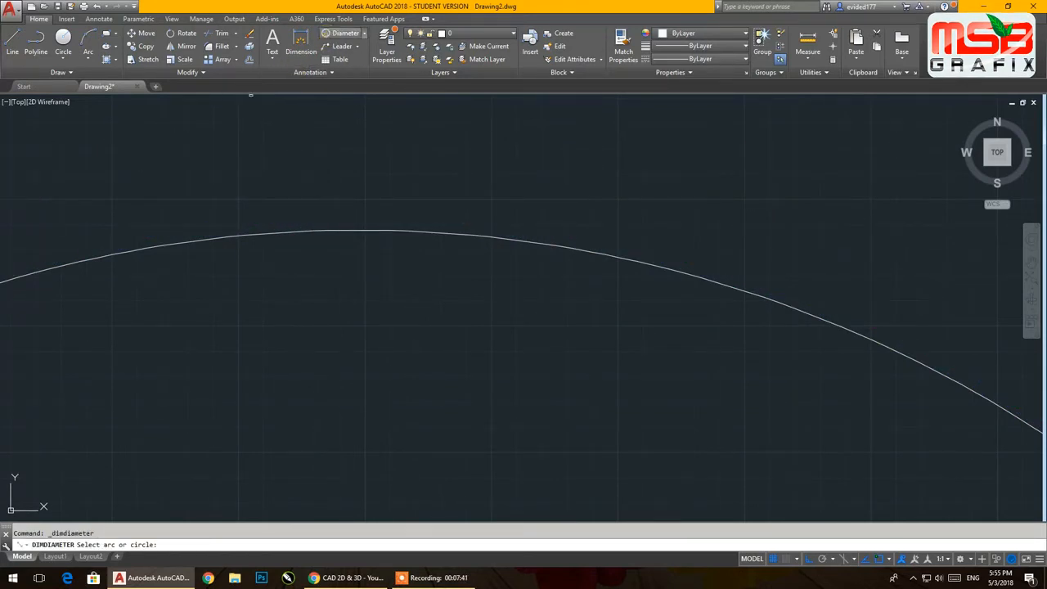
Check the remaining circle's diameter with a temporary diameter dimension and delete the dimension.
left_click(401, 230)
left_click(671, 192)
key("Delete")
Explode the red outline and its upper slot into separate segments.
scroll(454, 155, "down", 6)
mouse_move(451, 193)
middle_mouse_down()
mouse_move(449, 135)
mouse_move(450, 221)
middle_mouse_up()
scroll(449, 139, "down", 2)
left_click(205, 168)
left_click(158, 241)
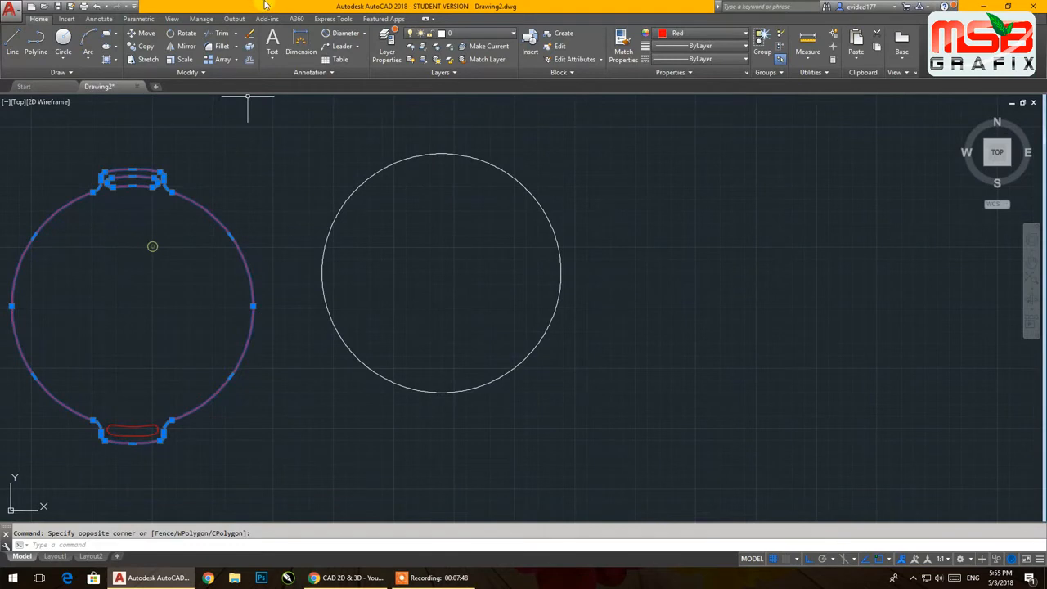
left_click(251, 47)
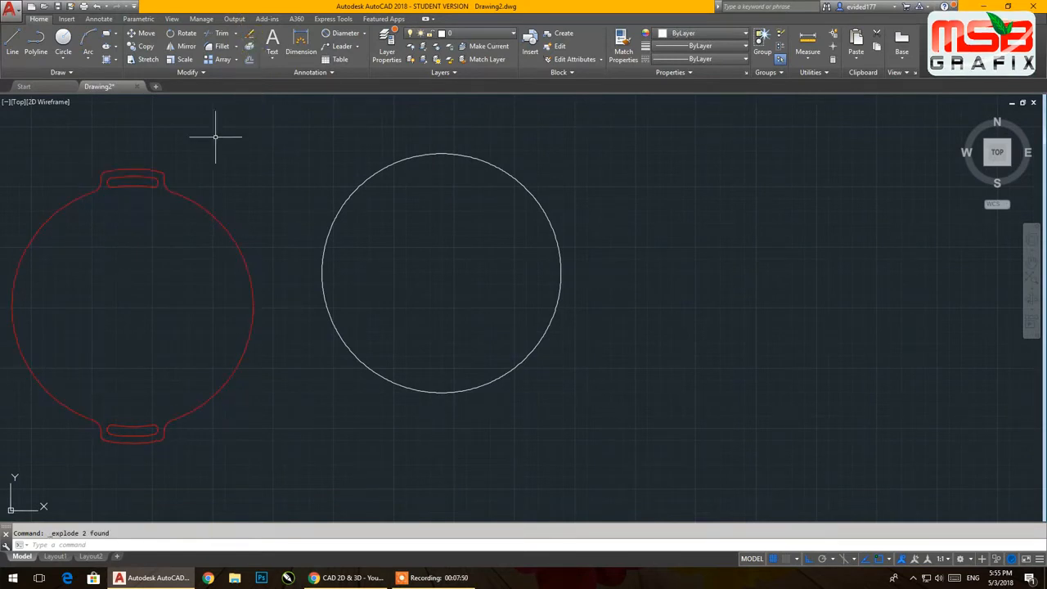
Draw a vertical line through the middle of the red outline and both its tabs, and erase it again.
left_click(249, 201)
left_click(12, 41)
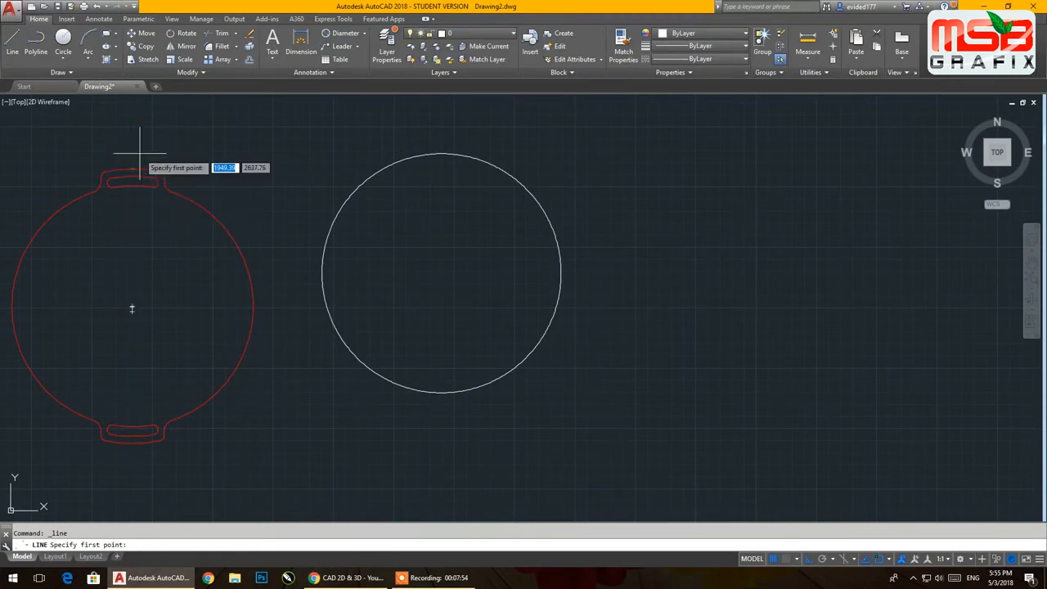
left_click(132, 147)
left_click(120, 475)
right_click(229, 458)
left_click(269, 339)
middle_click_drag(270, 340, 419, 255)
left_click(335, 394)
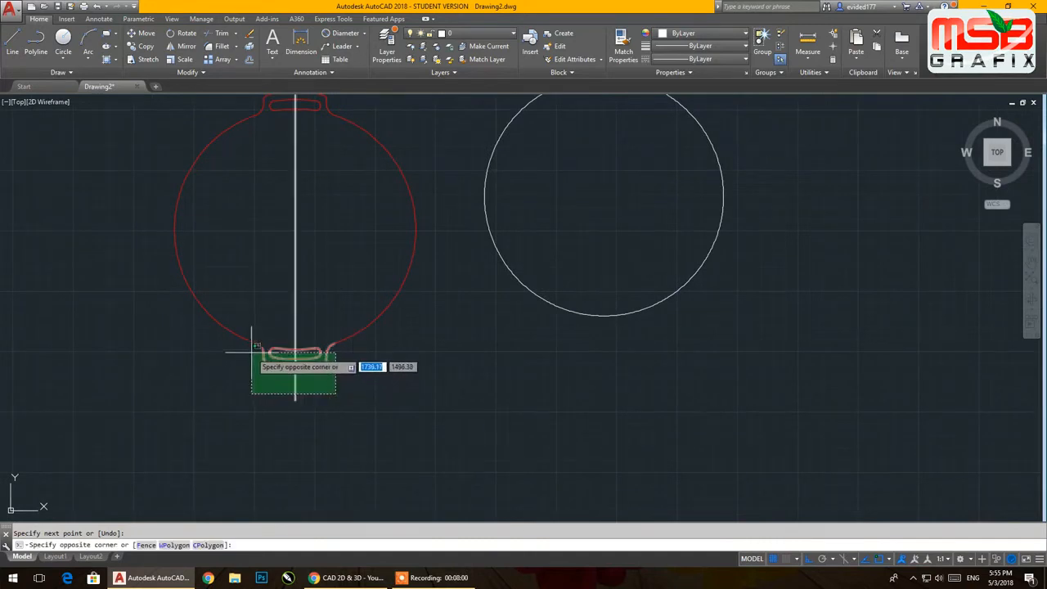
left_click(282, 398)
key("Delete")
Copy the red outline's lower tab and slot from the outline's centre to the white circle's centre.
left_click(320, 404)
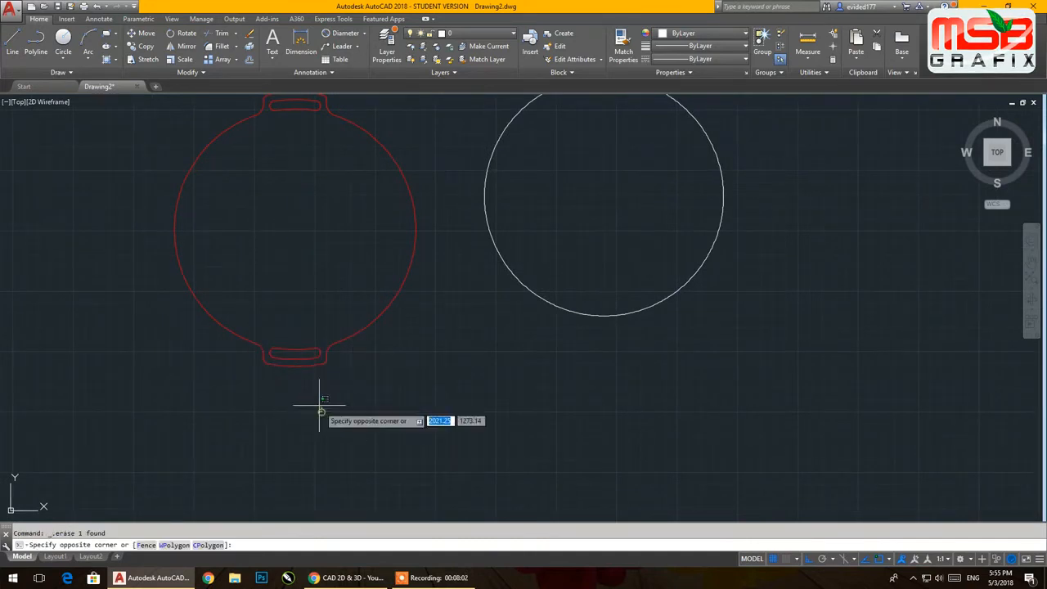
left_click(250, 345)
left_click(331, 381)
left_click(302, 353)
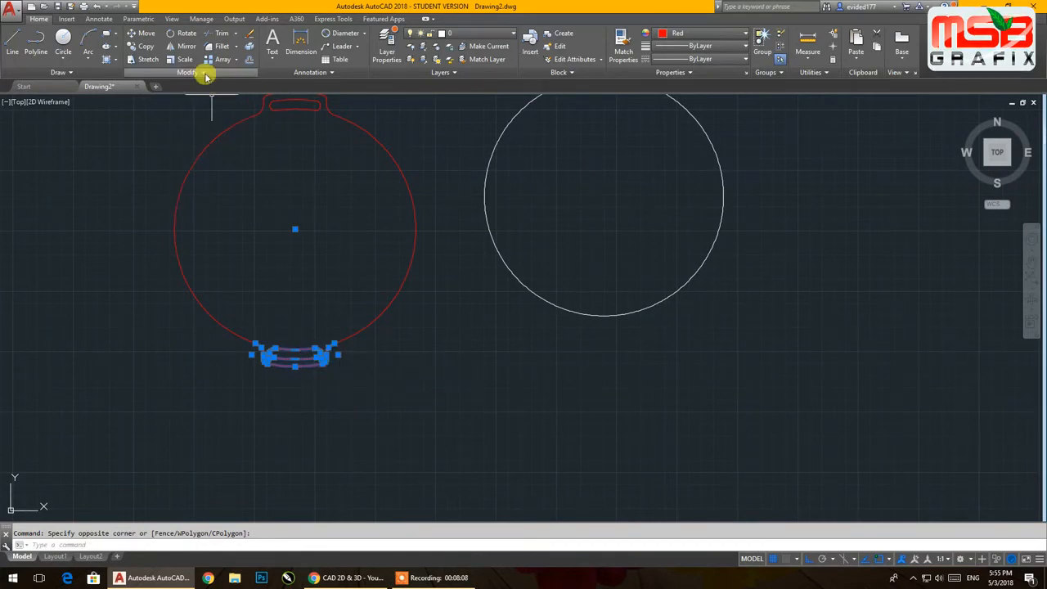
left_click(141, 46)
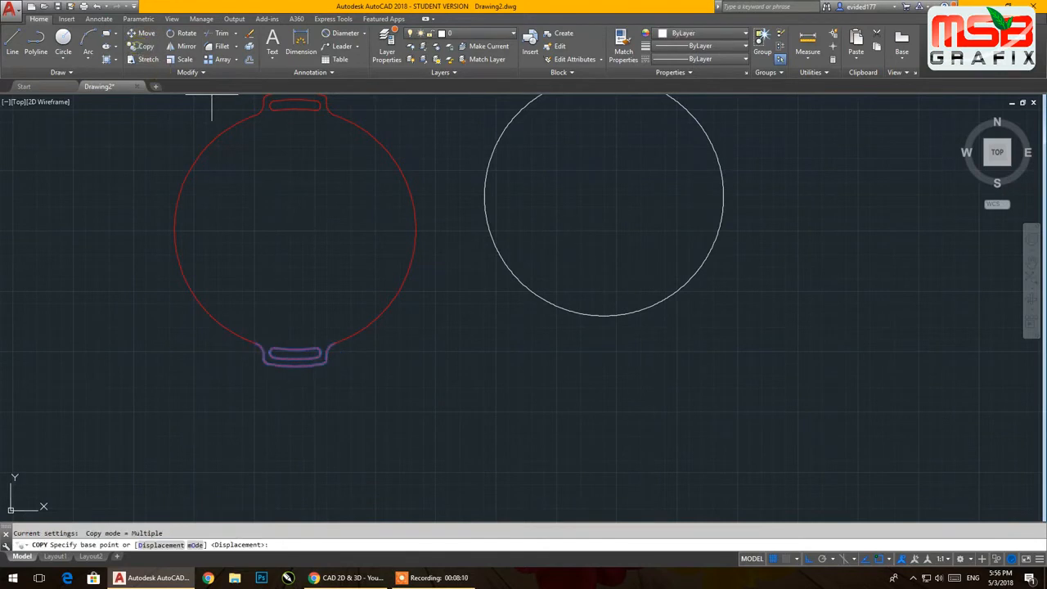
left_click(295, 228)
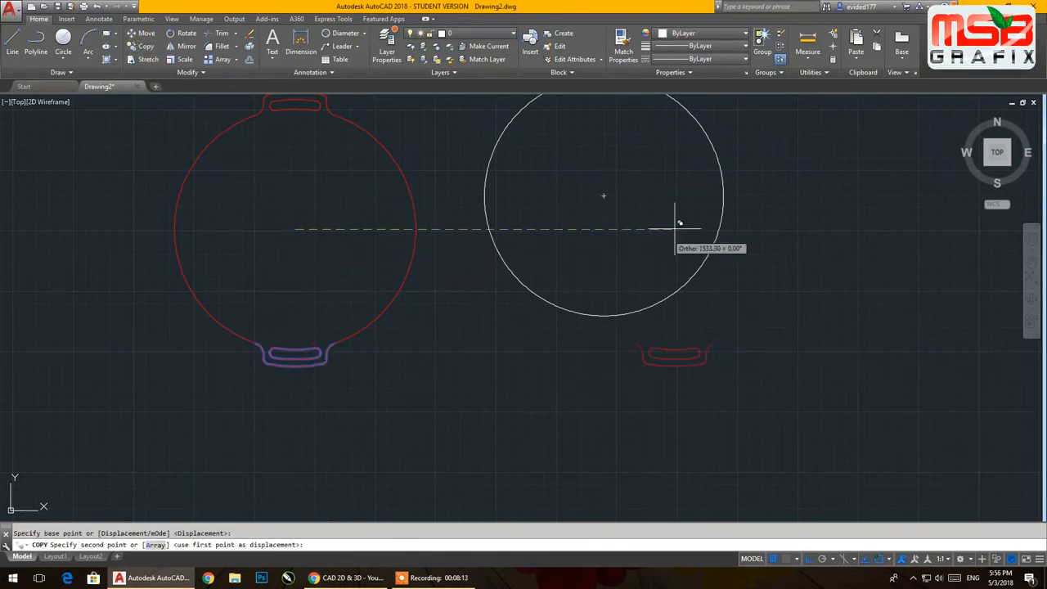
left_click(603, 195)
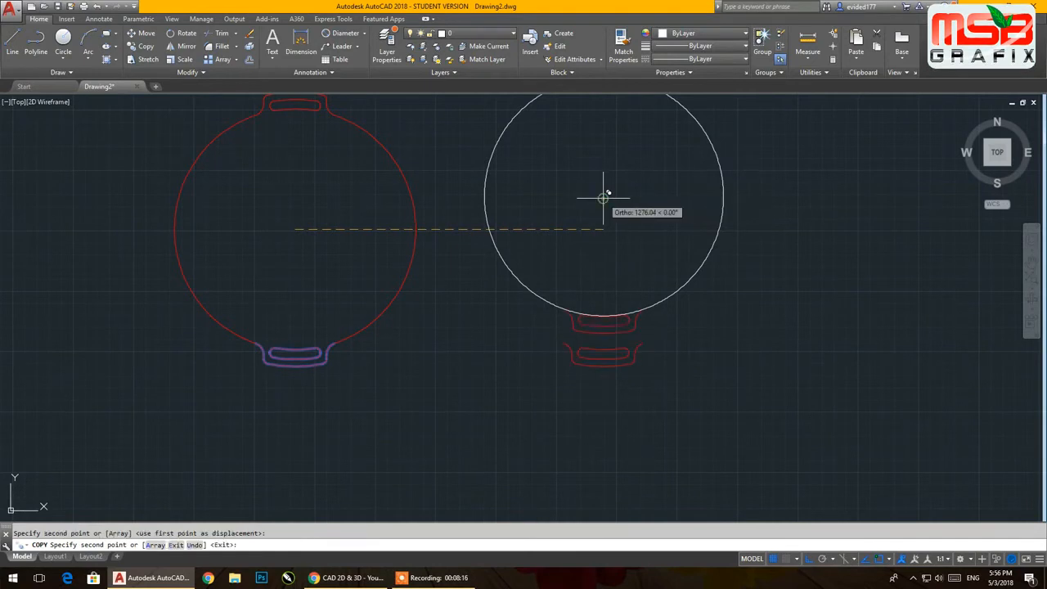
right_click(441, 301)
left_click(462, 309)
Join the segments of the copied tab below the white circle.
scroll(596, 306, "up", 8)
scroll(504, 282, "down", 6)
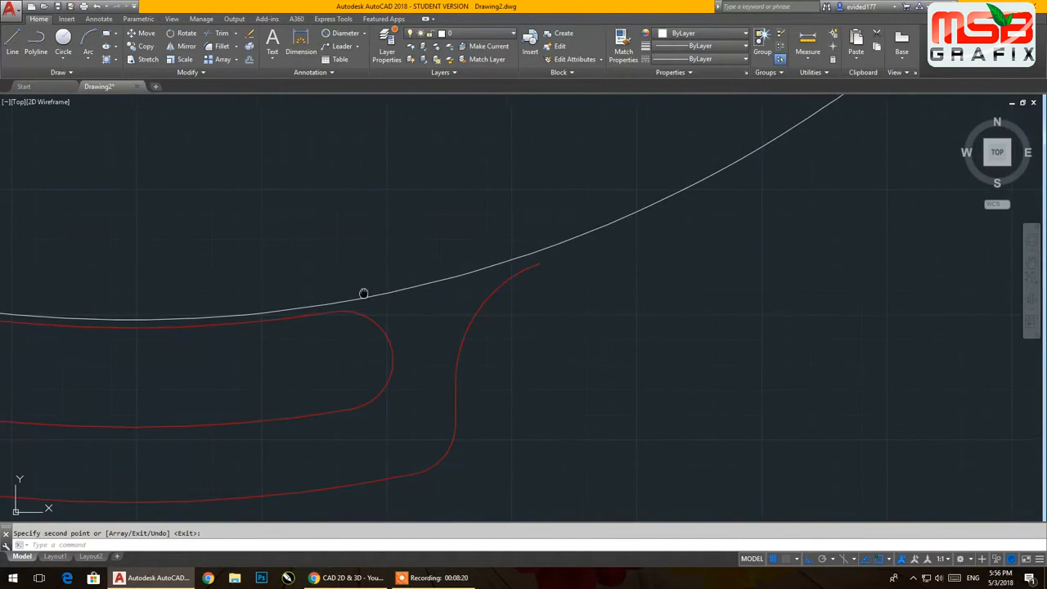
left_click(885, 433)
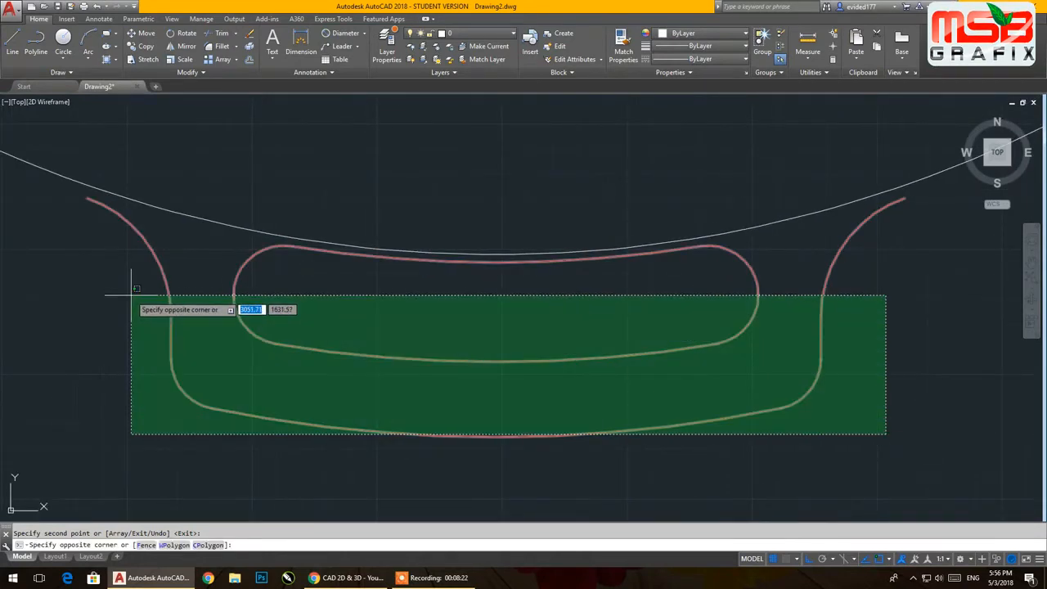
left_click(115, 291)
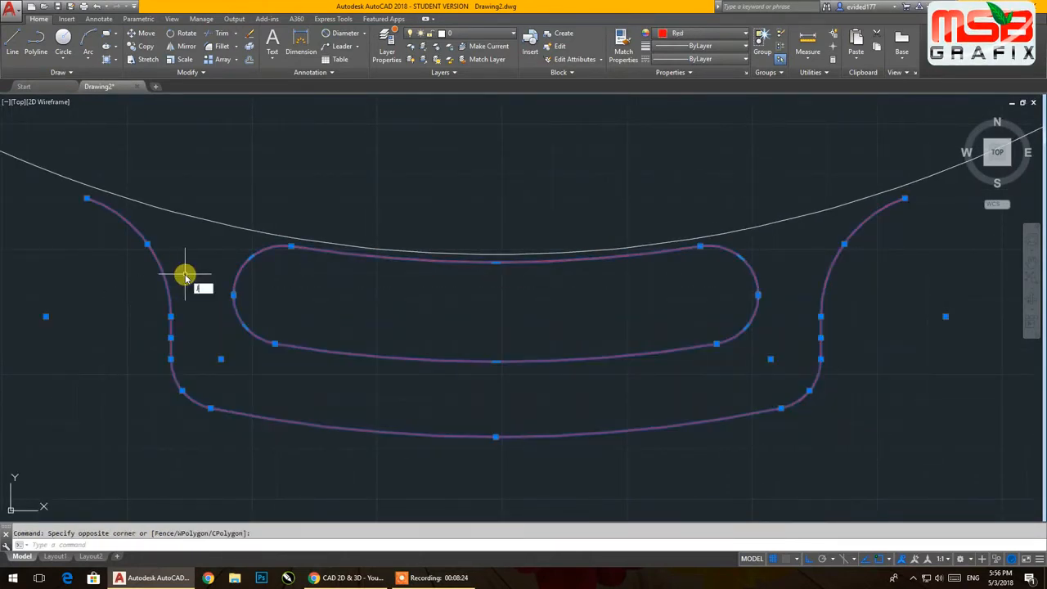
key("Return")
Move the copied tab and slot straight up about 5.9 so the tab's ends cross the white circle.
left_click(147, 36)
left_click(514, 314)
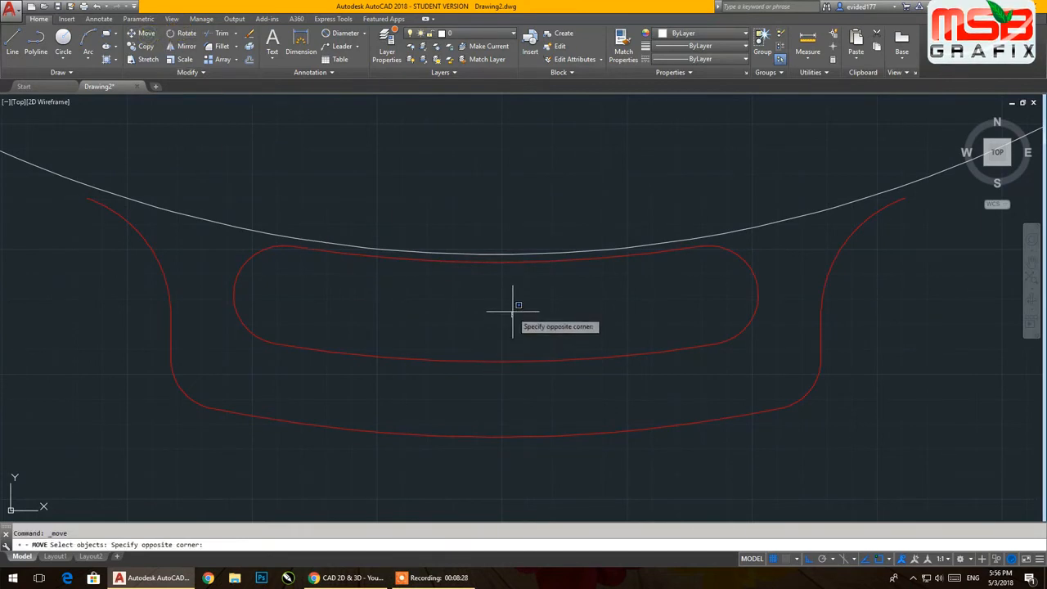
left_click(378, 446)
key("Return")
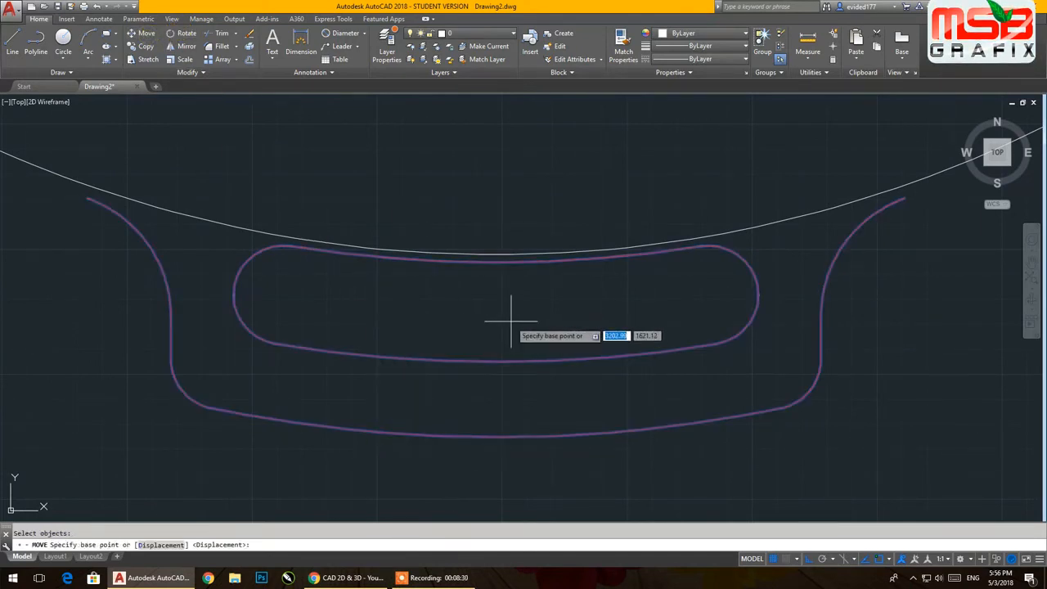
left_click(515, 322)
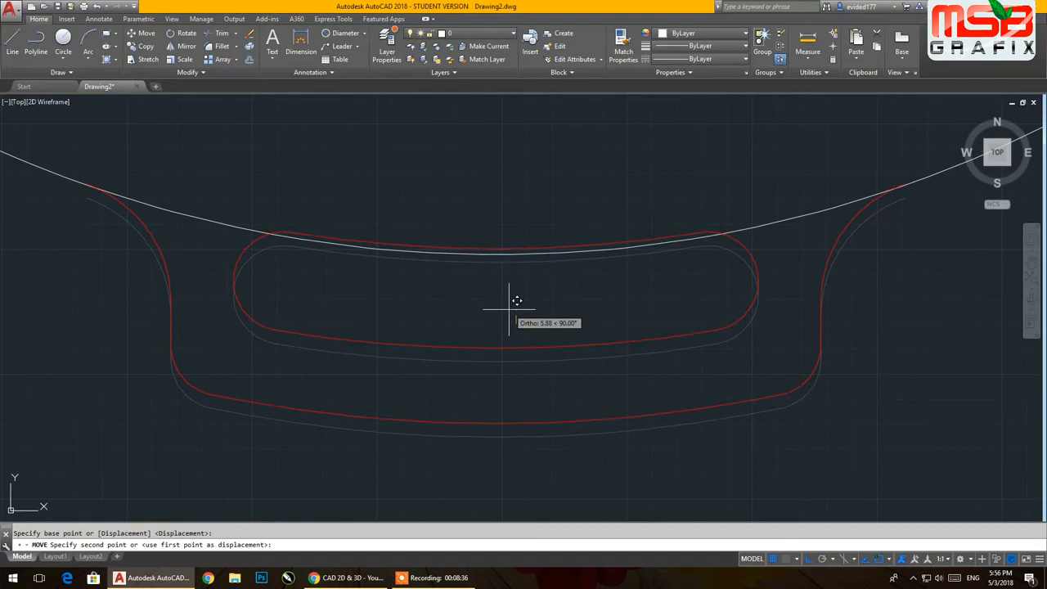
left_click(508, 310)
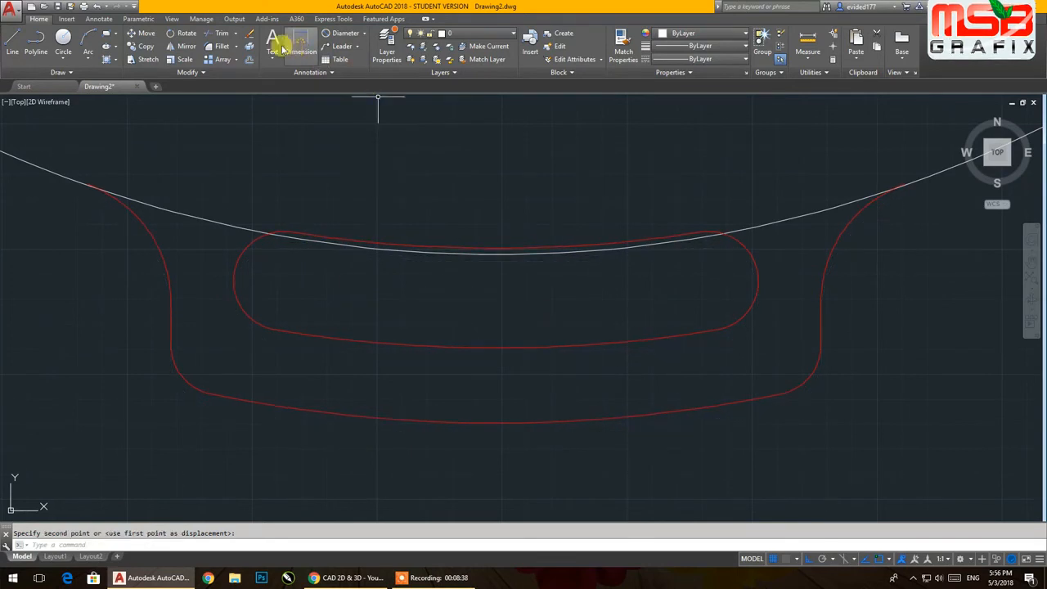
Trim the white circle between the tab's sides and the tab ends beyond the circle, and delete the arc left inside the slot.
left_click(217, 33)
key("Return")
left_click(149, 211)
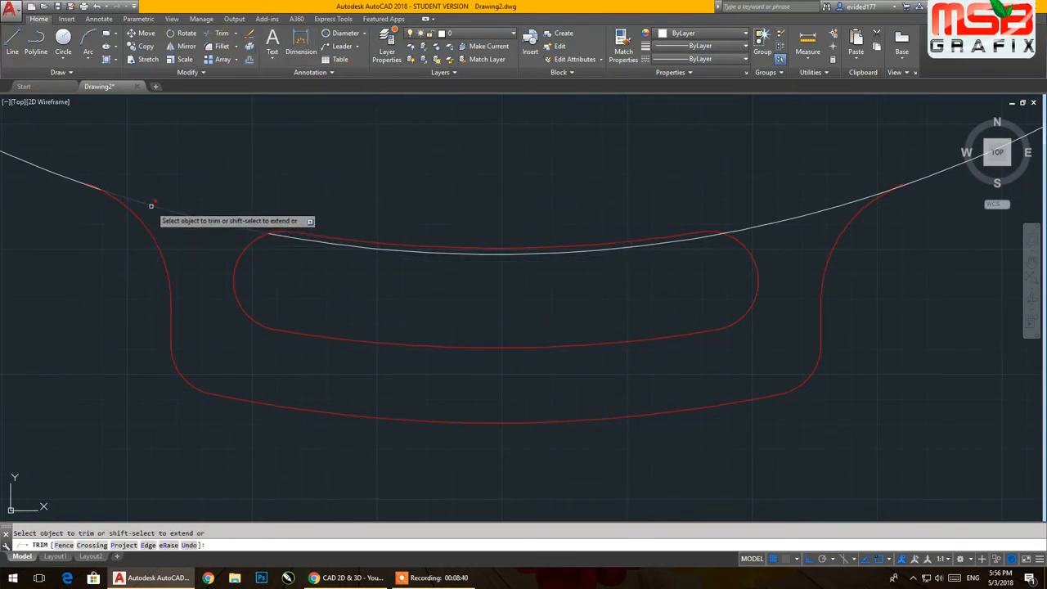
left_click(787, 217)
left_click(901, 183)
scroll(65, 186, "up", 5)
scroll(218, 129, "down", 5)
right_click(536, 211)
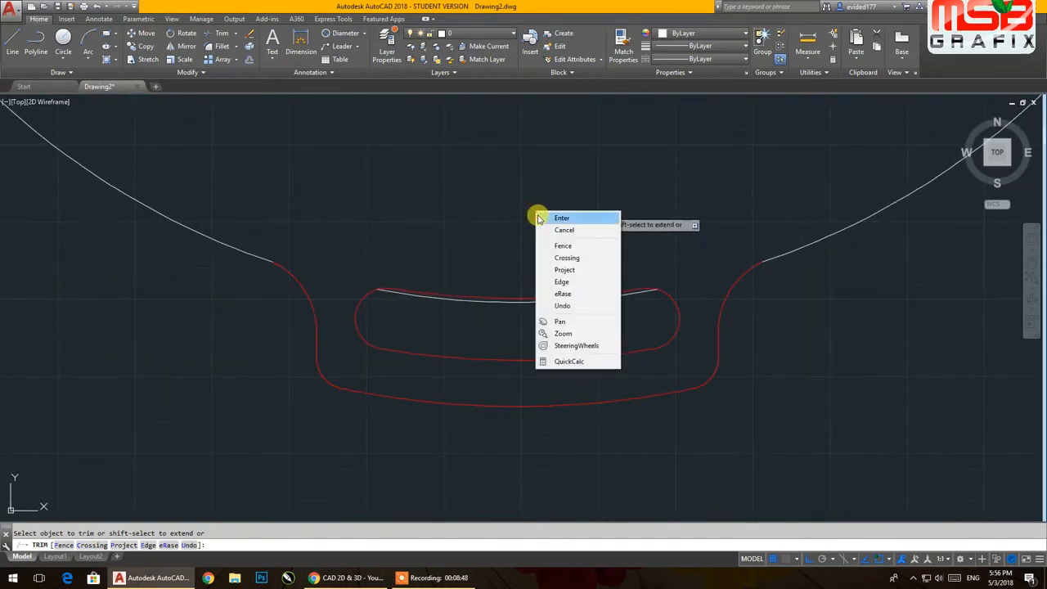
left_click(549, 216)
left_click(482, 300)
key("Delete")
Copy the white circle with its lower tab and slot horizontally to the right, using the circle's centre as base point.
scroll(483, 304, "down", 5)
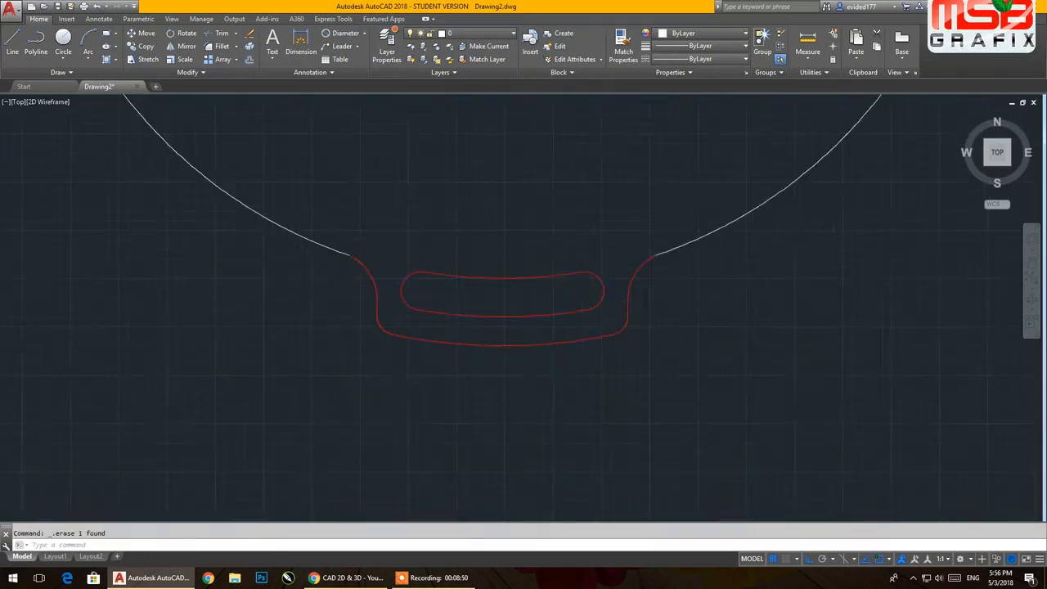
left_click(570, 345)
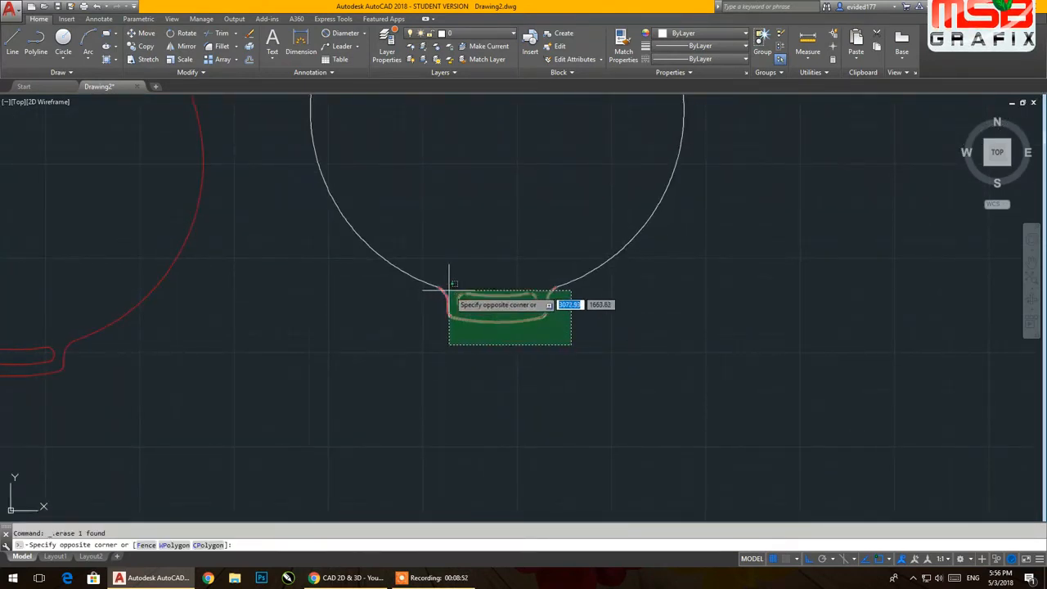
left_click(507, 347)
scroll(444, 292, "down", 3)
mouse_move(425, 336)
middle_mouse_down()
mouse_move(355, 373)
mouse_move(350, 403)
middle_mouse_up()
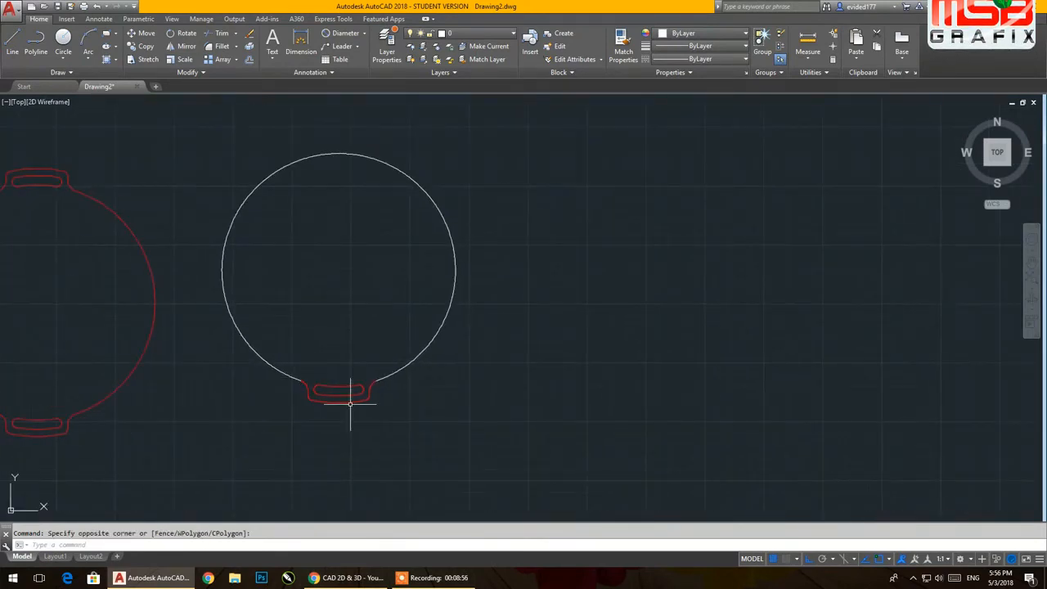
left_click(483, 421)
left_click(204, 143)
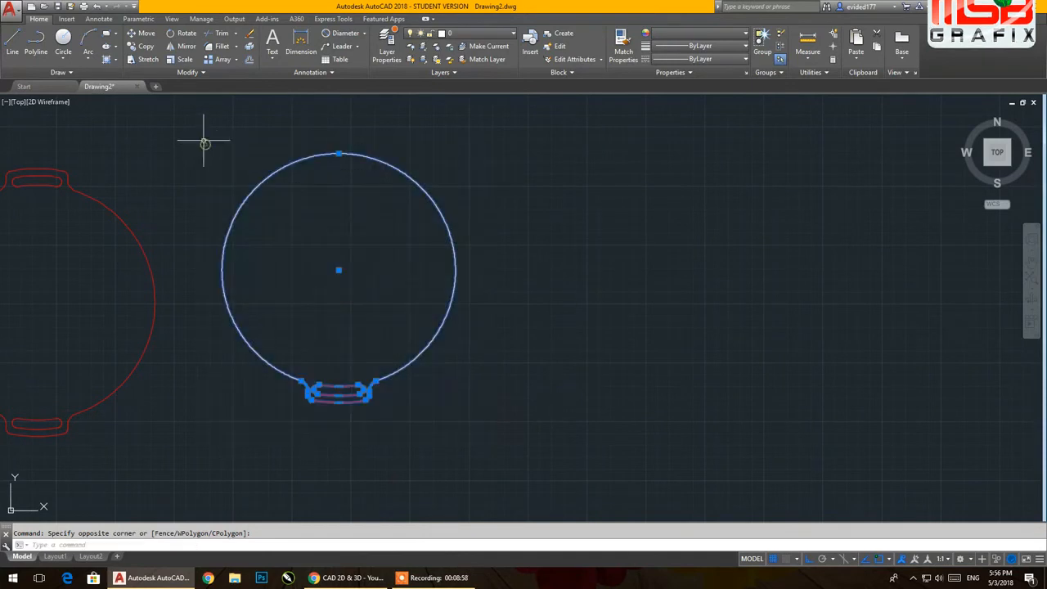
left_click(139, 47)
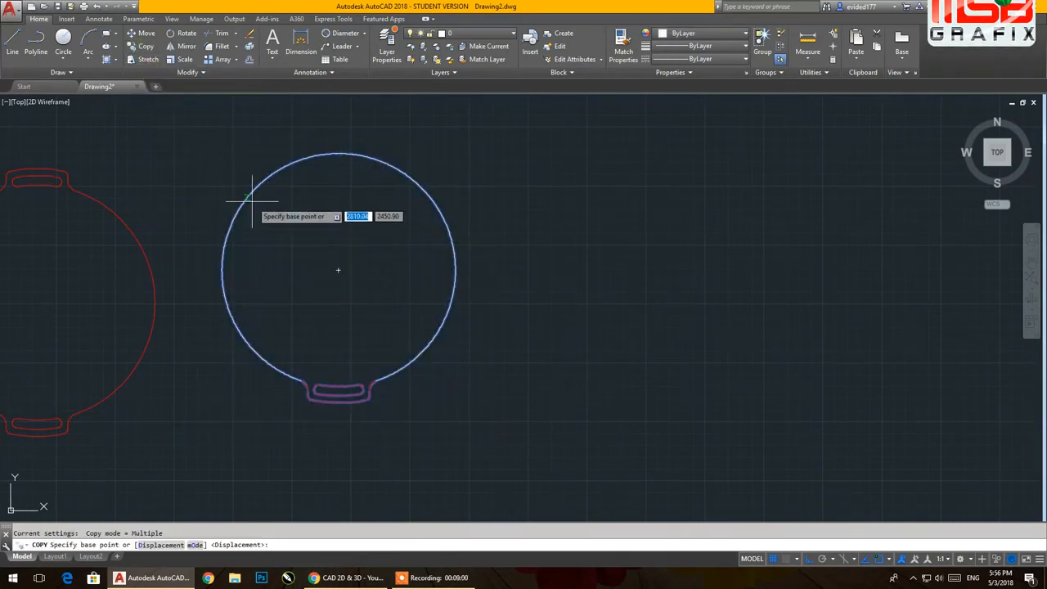
left_click(339, 270)
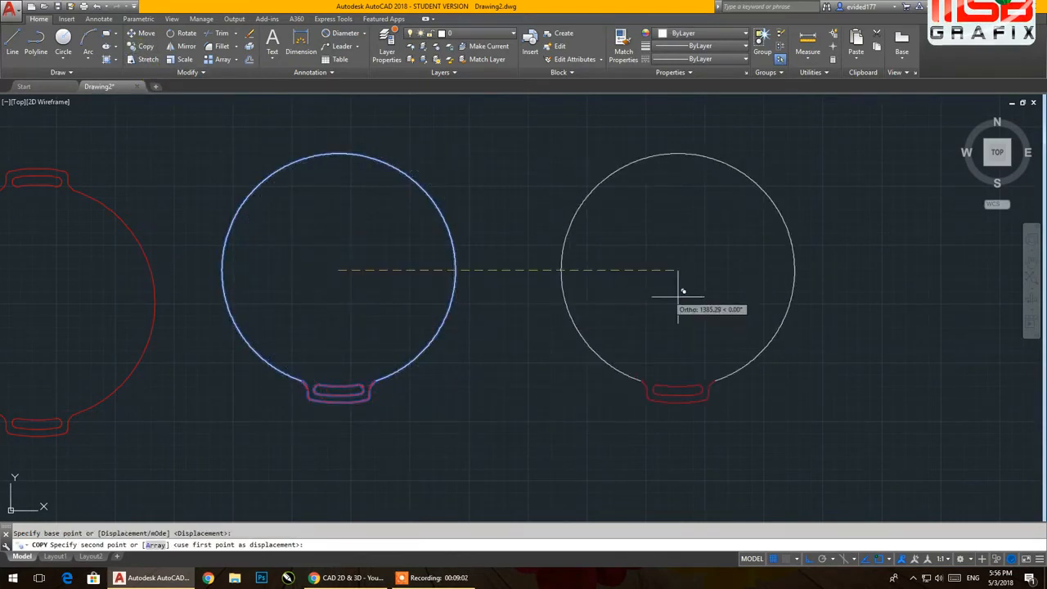
left_click(723, 293)
key("Return")
middle_click_drag(543, 249, 361, 249)
key("Escape")
Mirror the copied circle's lower tab and slot about a horizontal line through the circle's centre, keeping the source objects.
left_click(576, 418)
left_click(513, 380)
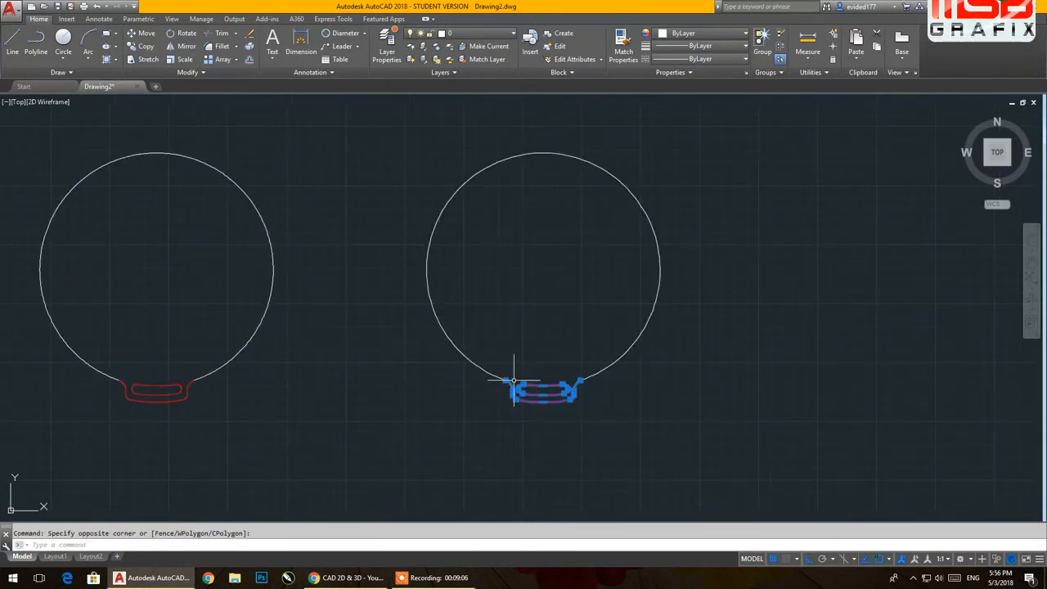
left_click(186, 46)
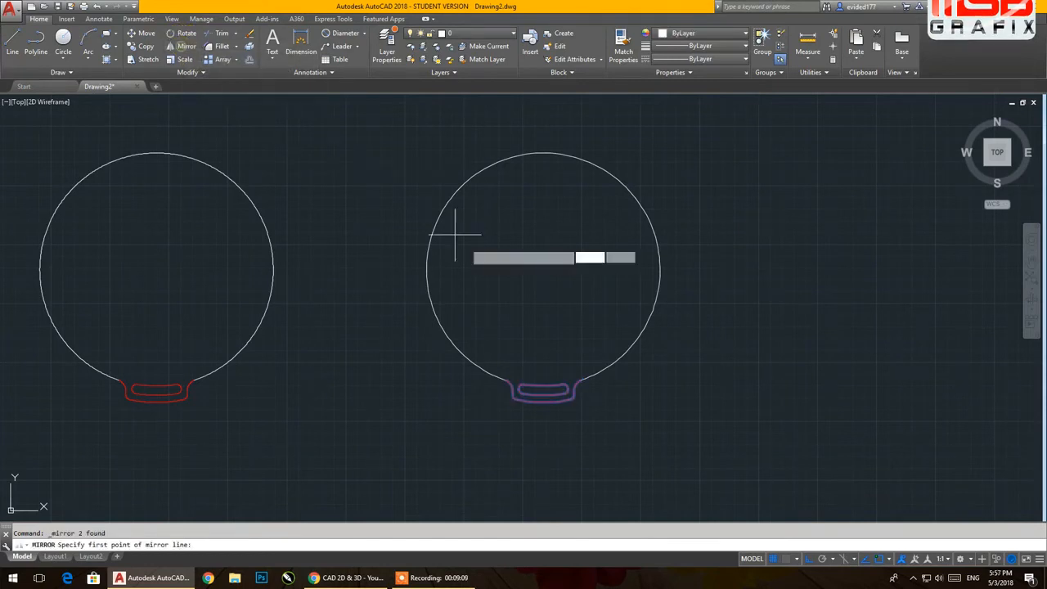
left_click(543, 270)
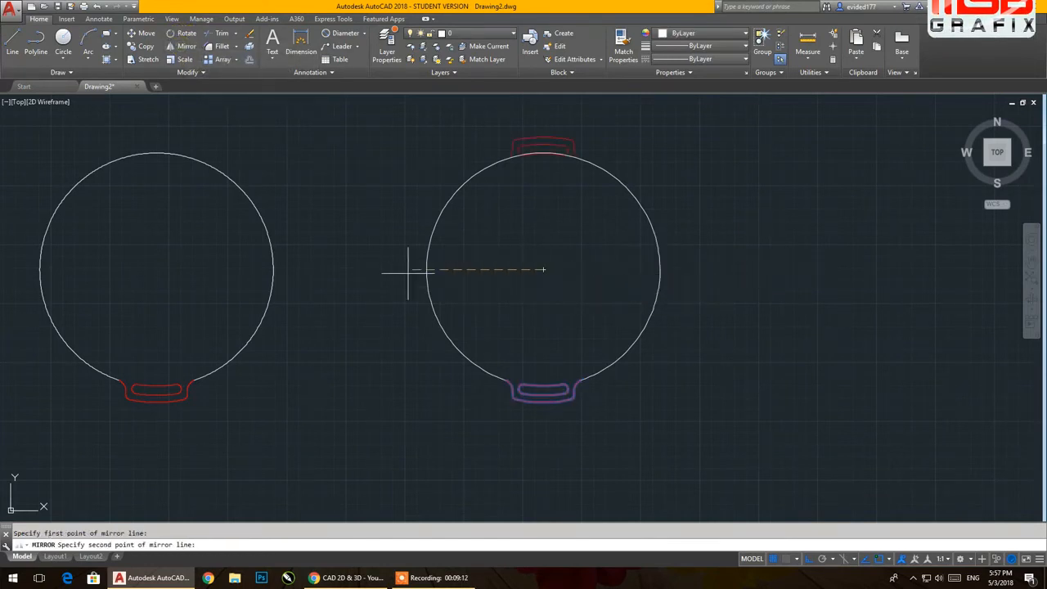
left_click(385, 274)
left_click(407, 314)
scroll(573, 147, "up", 5)
left_click(226, 39)
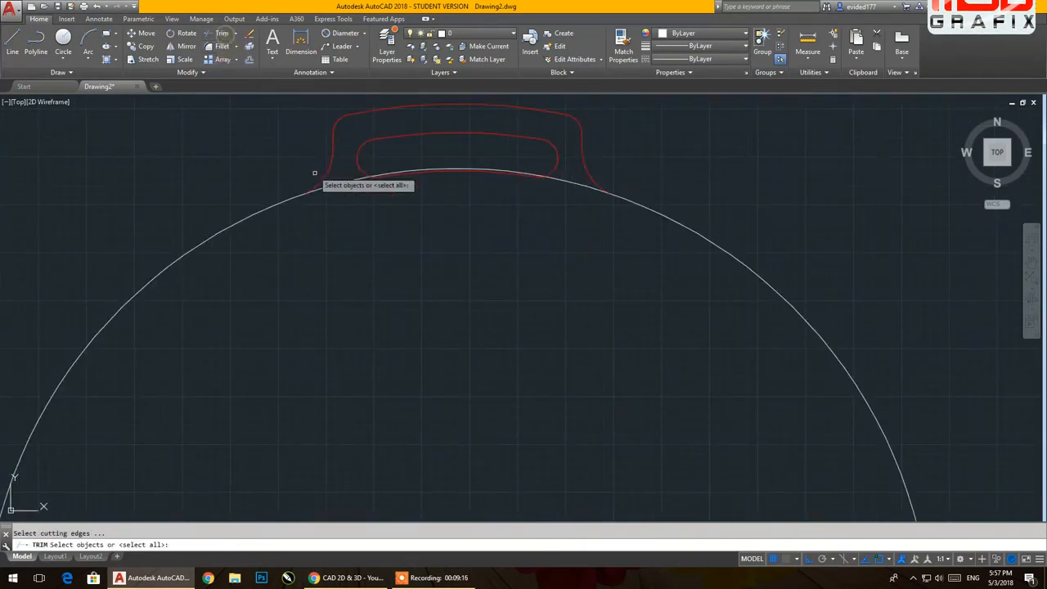
left_click(324, 187)
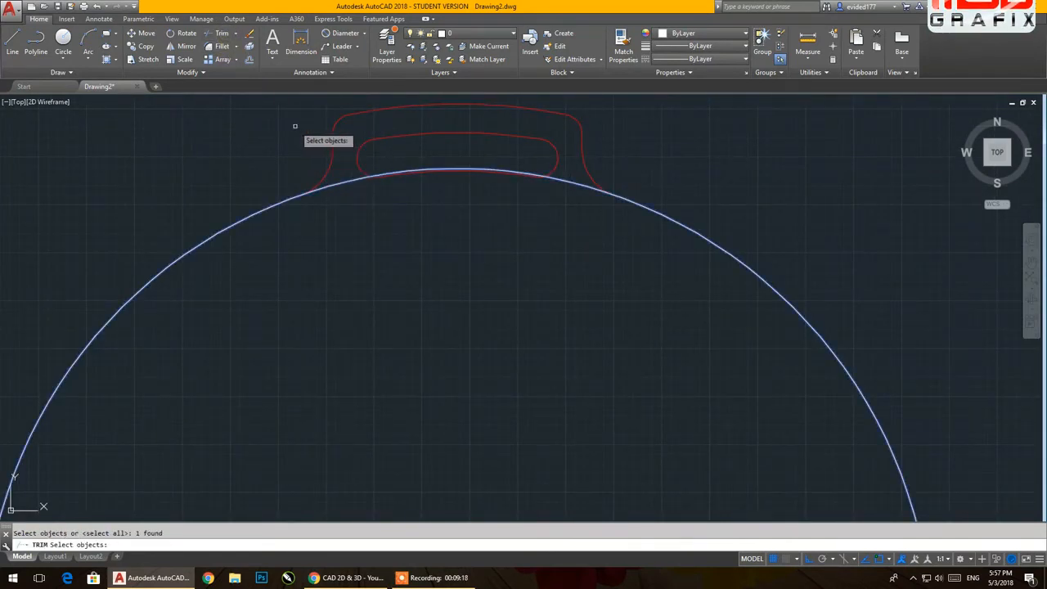
key("Return")
key("Escape")
Move the mirrored upper tab and slot straight down by 1.
scroll(323, 189, "up", 6)
scroll(278, 197, "down", 7)
middle_click_drag(385, 189, 360, 274)
left_click(354, 229)
left_click(251, 201)
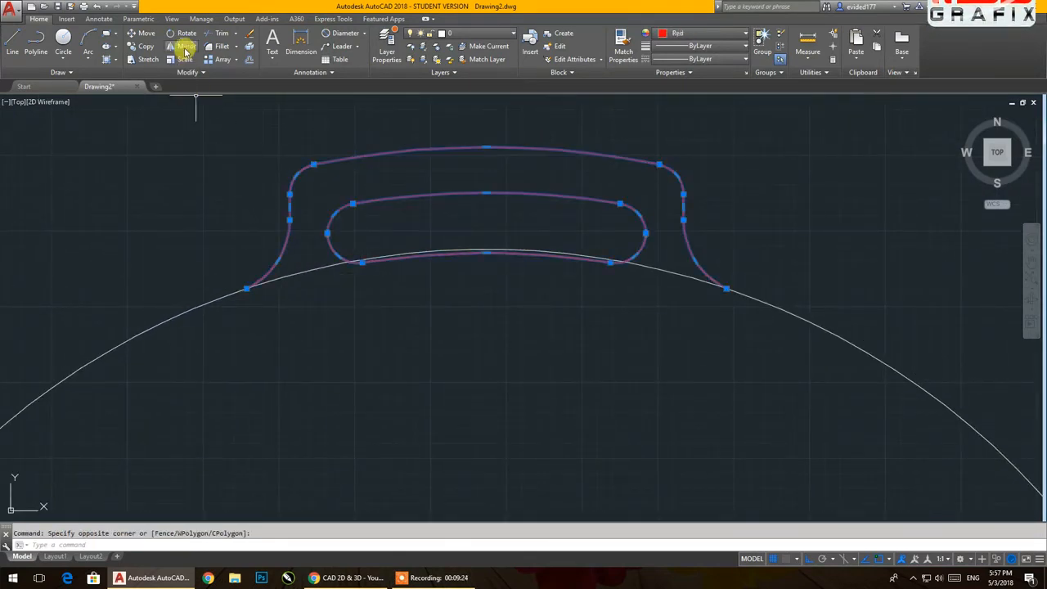
left_click(146, 34)
left_click(468, 303)
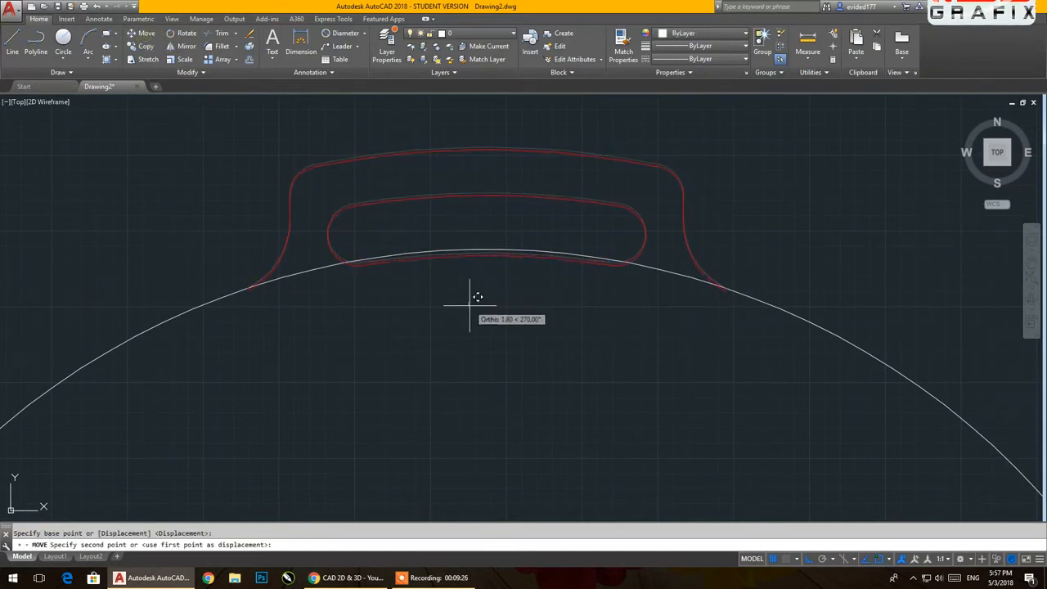
type("1")
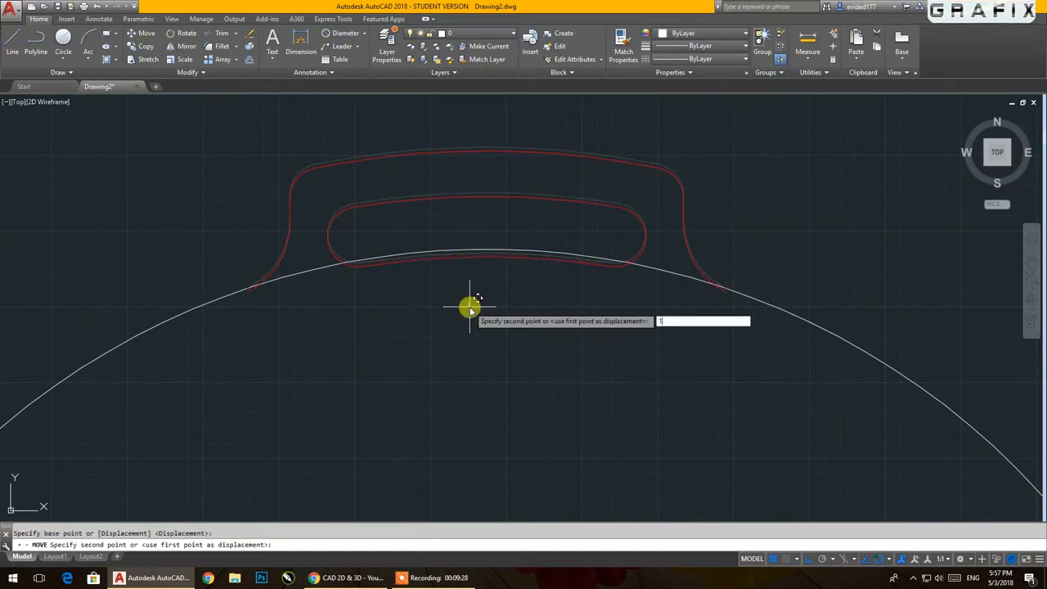
key("Return")
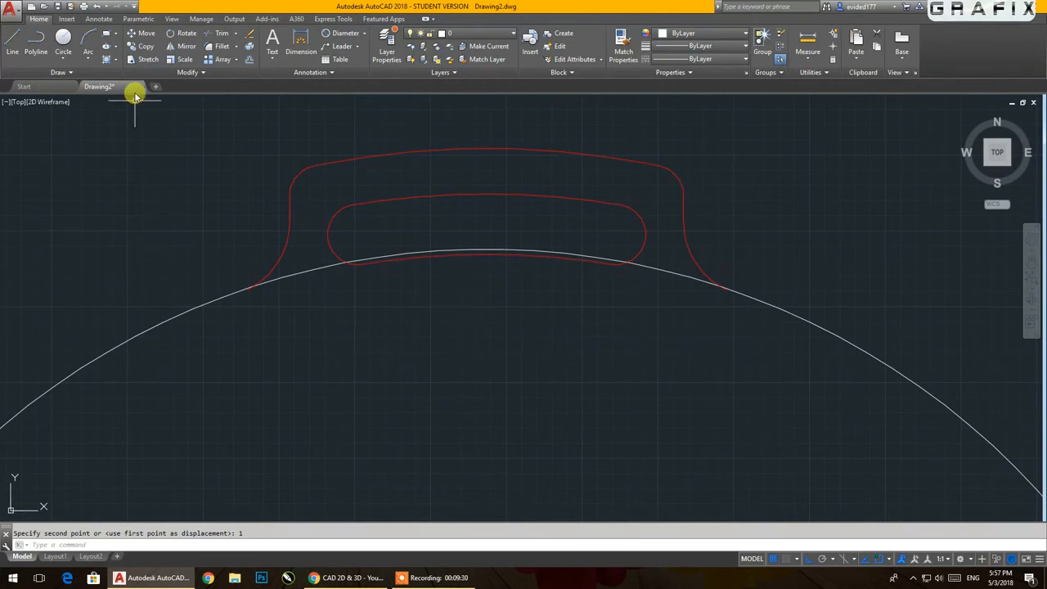
Move the upper tab and slot straight up by 0.5.
scroll(254, 282, "up", 4)
left_click(461, 202)
left_click(268, 186)
scroll(273, 185, "down", 4)
middle_click_drag(273, 185, 254, 249)
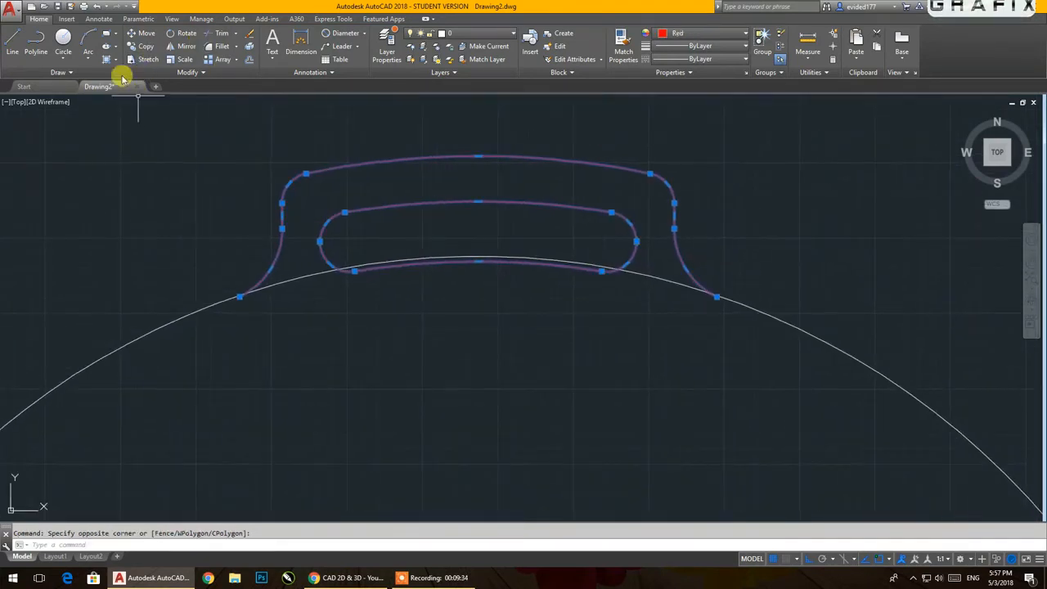
left_click(134, 34)
left_click(465, 350)
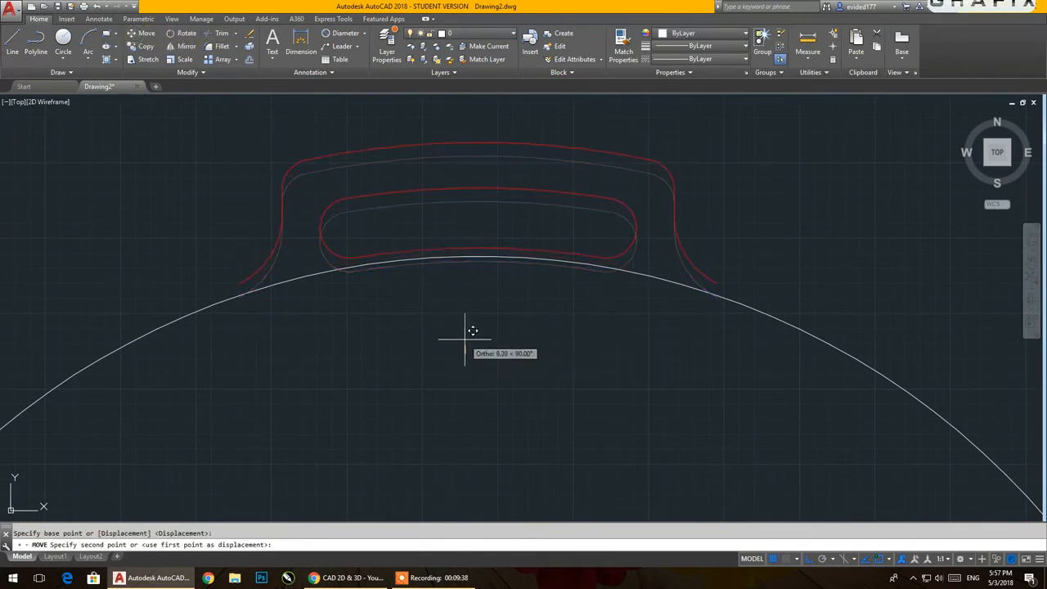
type("5")
key("Return")
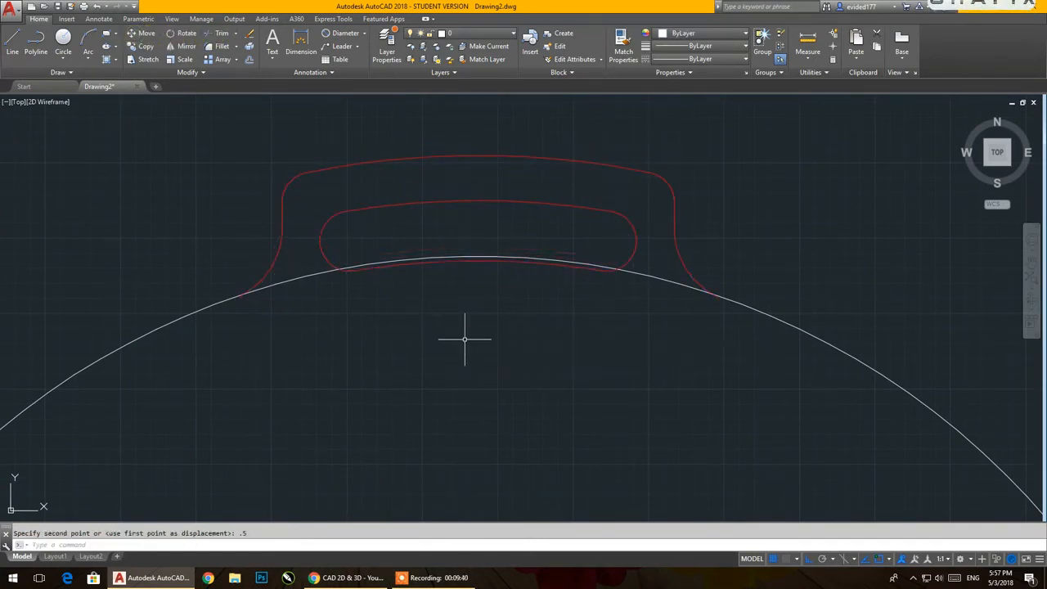
Trim the upper tab's right end beyond the circle and the circle's arc between the slot and the tab's right side.
scroll(713, 299, "up", 5)
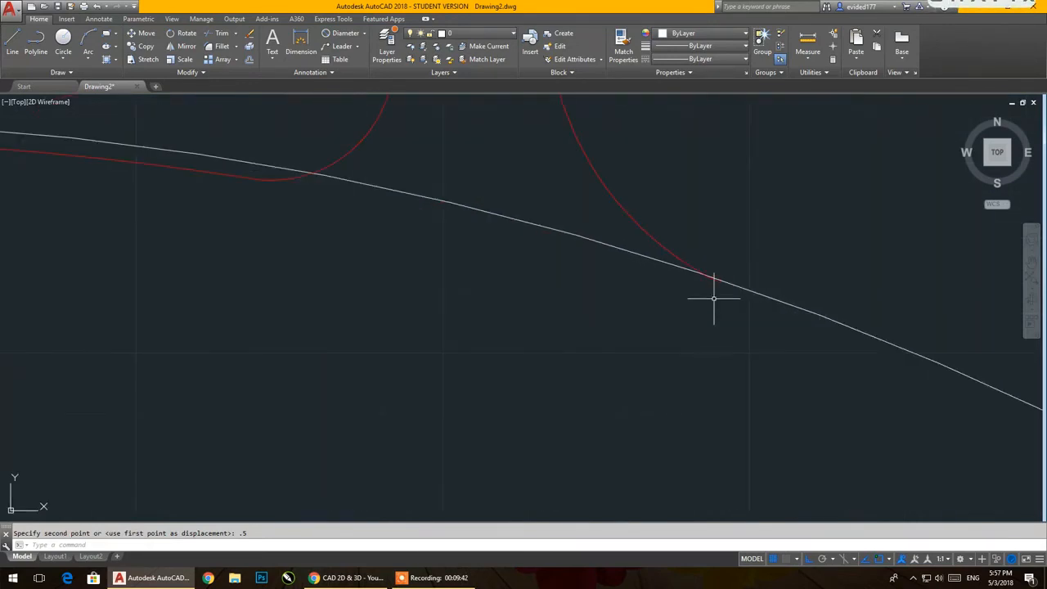
left_click(223, 37)
key("Return")
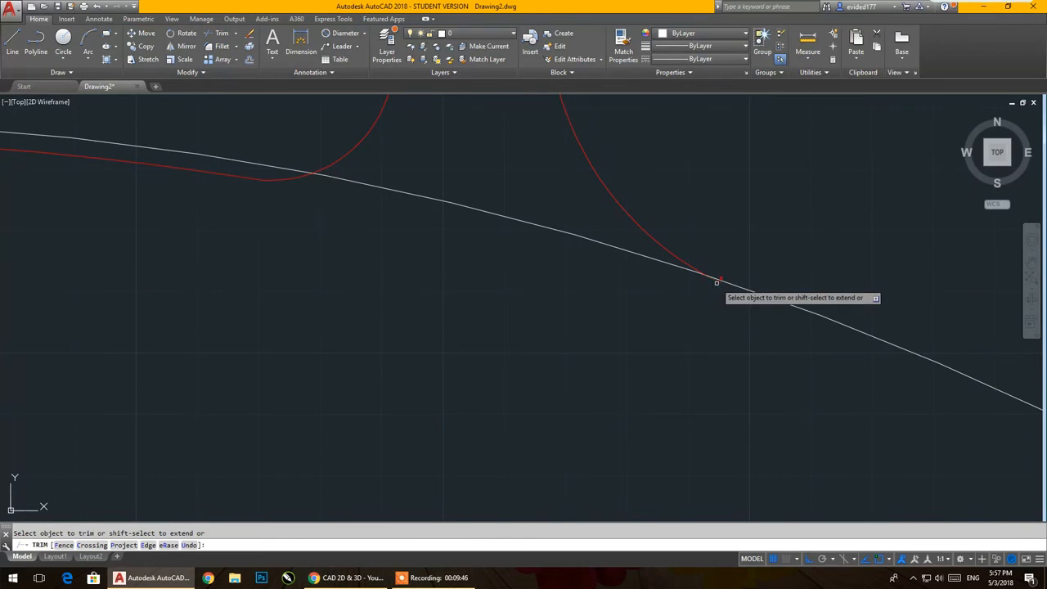
left_click(716, 283)
left_click(645, 252)
left_click(500, 262)
Trim the circle's arc between the slot and the upper tab's left side, and the tab's left end beyond the circle.
scroll(300, 254, "down", 4)
middle_click_drag(308, 256, 761, 273)
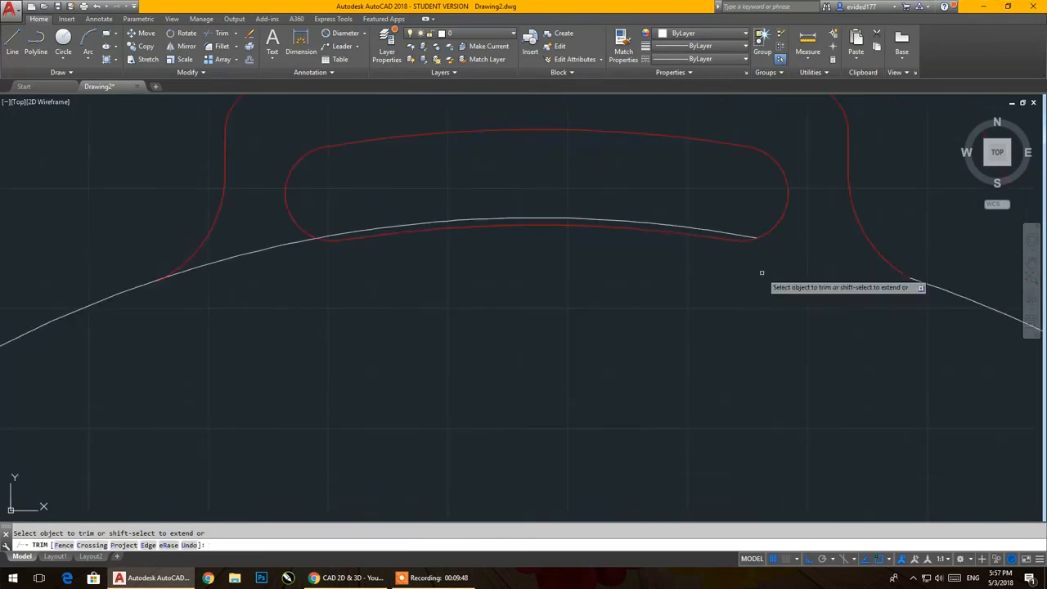
left_click(311, 287)
left_click(250, 237)
scroll(166, 295, "up", 4)
middle_click_drag(166, 295, 134, 212)
scroll(105, 186, "down", 1)
Delete the piece of the circle's arc left inside the upper slot.
scroll(431, 226, "down", 4)
middle_click_drag(432, 226, 409, 303)
scroll(432, 276, "up", 4)
right_click(418, 233)
left_click(431, 239)
left_click(396, 271)
key("Delete")
scroll(460, 242, "down", 10)
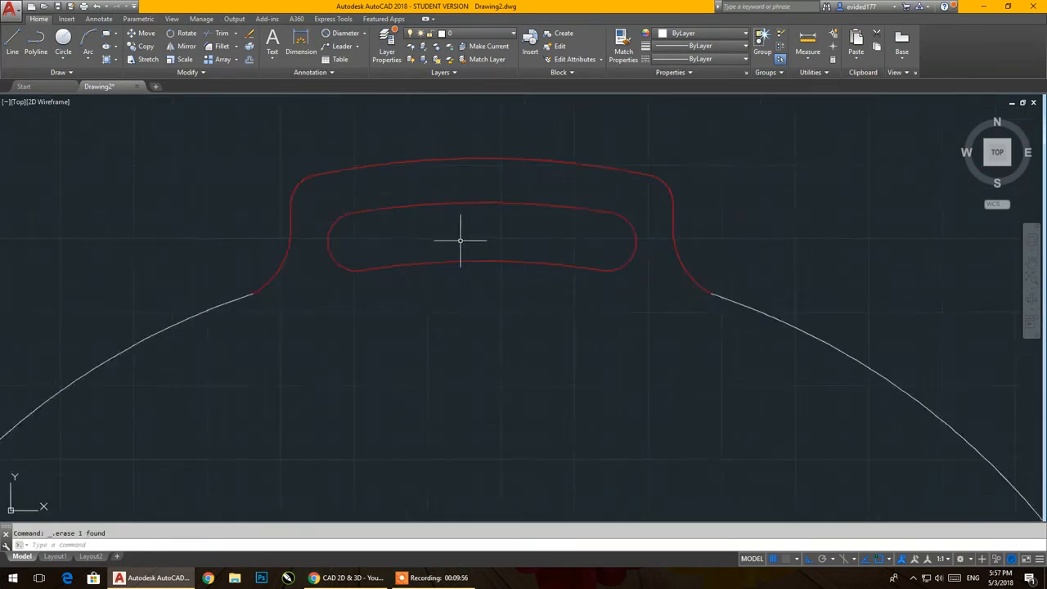
Draw a horizontal line from the middle circle's left quadrant through its centre to just beyond its right edge.
middle_click_drag(511, 243, 710, 222)
scroll(517, 255, "up", 2)
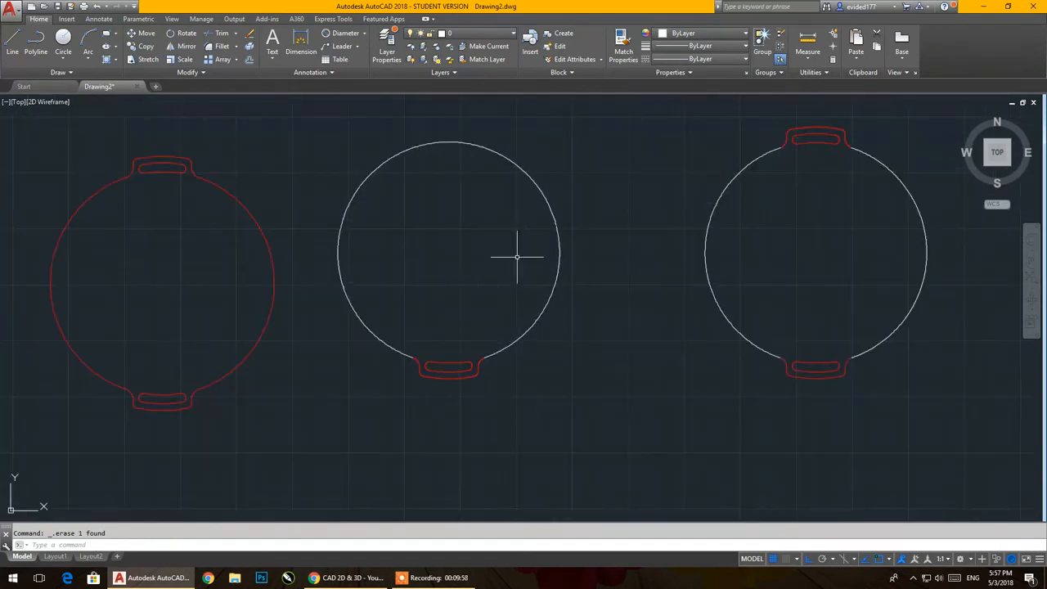
middle_click_drag(477, 298, 468, 296)
left_click(13, 43)
left_click(347, 259)
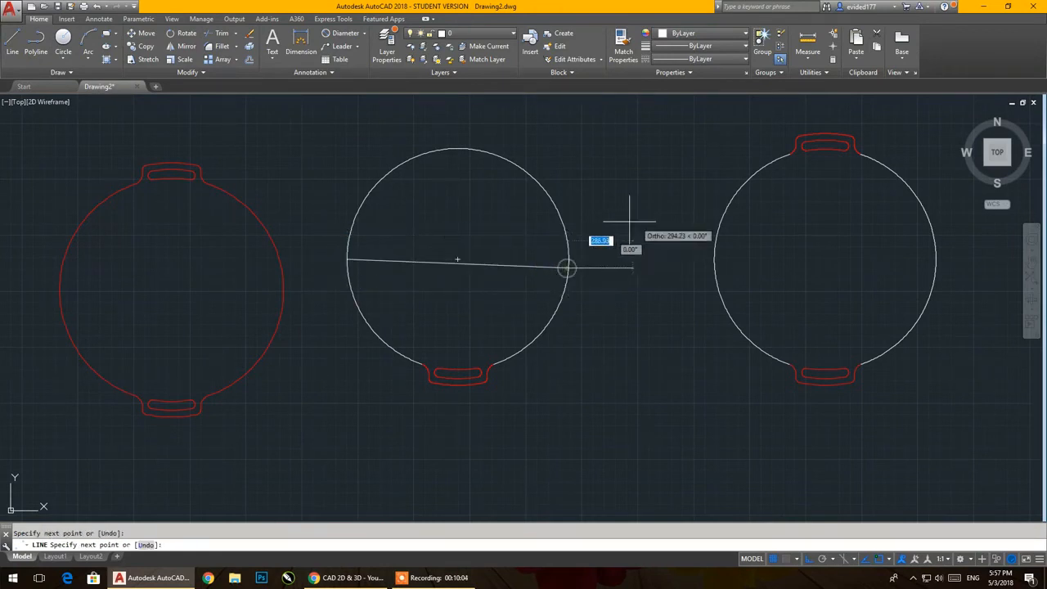
key("ctrl+z")
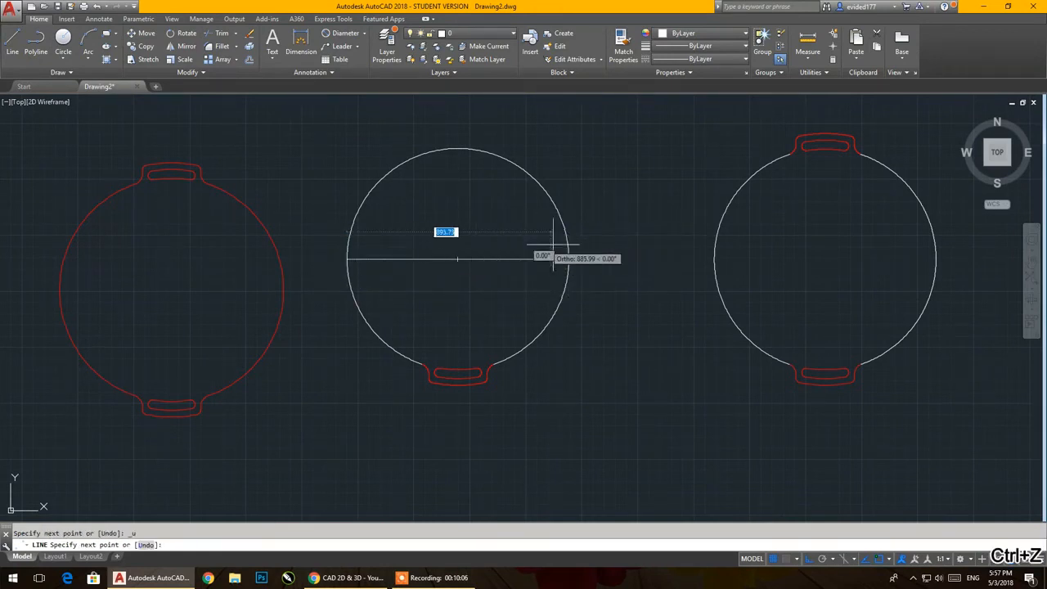
right_click(628, 201)
left_click(659, 217)
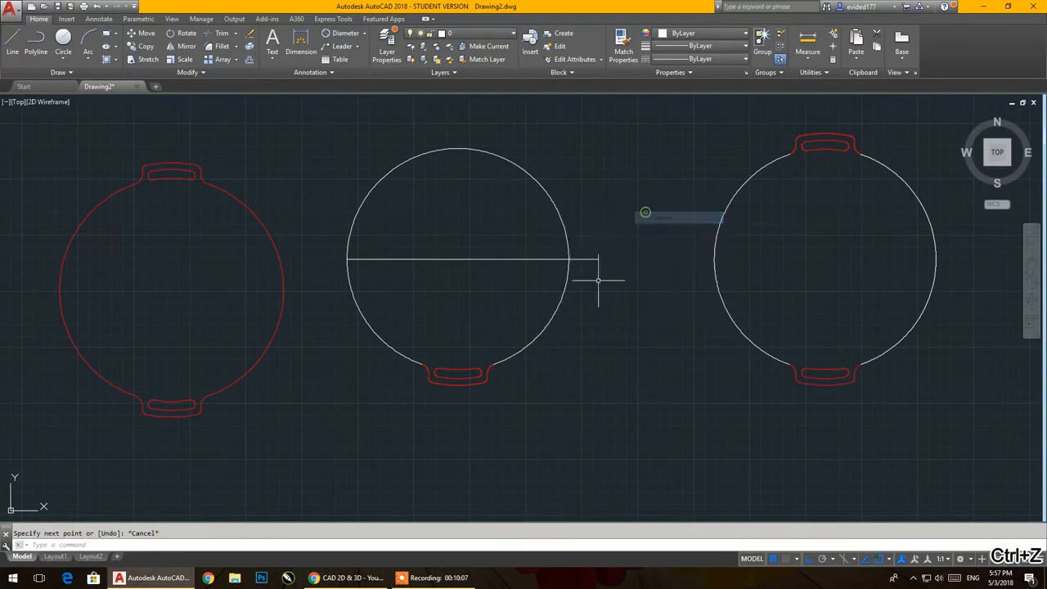
Trim away the middle circle's upper half above the horizontal line, and delete the line.
left_click(225, 38)
key("Return")
left_click(474, 150)
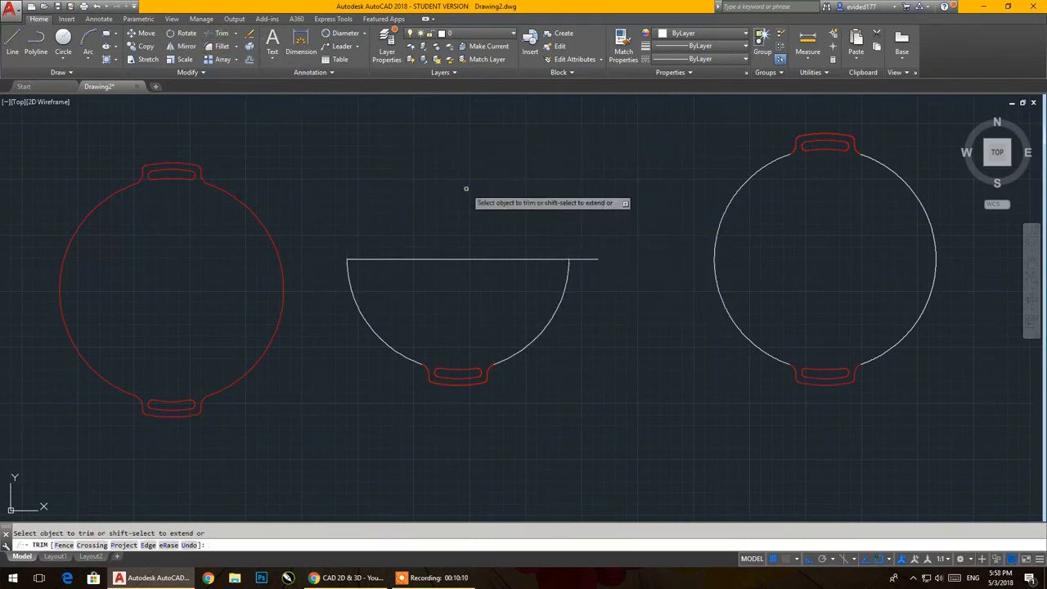
right_click(526, 162)
left_click(549, 168)
left_click(496, 285)
left_click(462, 229)
key("Delete")
Mirror the middle half circle with its tab and slot about the horizontal line through its open ends, keeping the source objects.
left_click(626, 185)
left_click(315, 451)
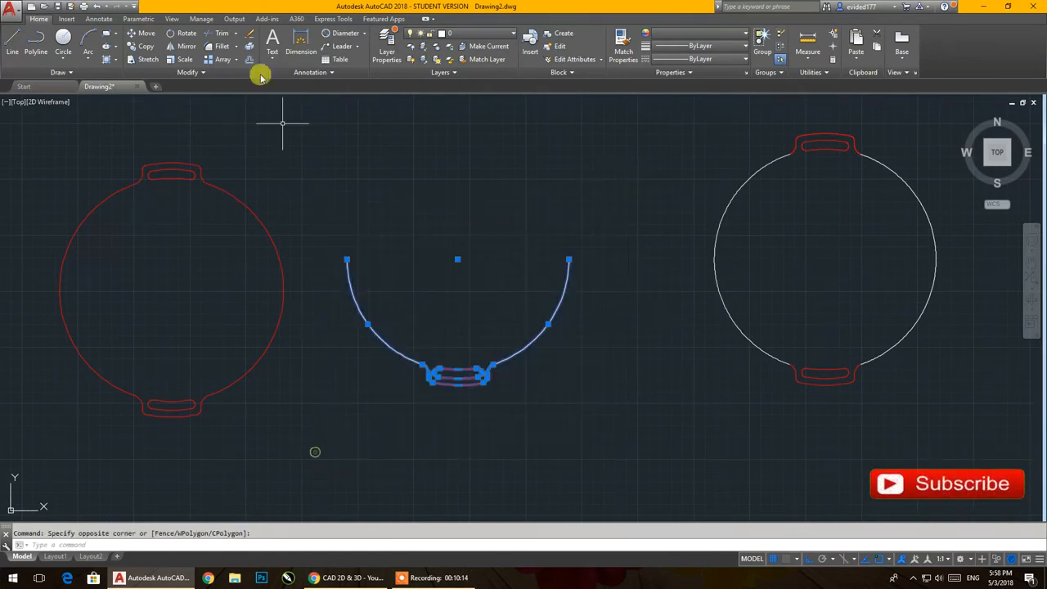
left_click(187, 46)
left_click(347, 260)
left_click(674, 291)
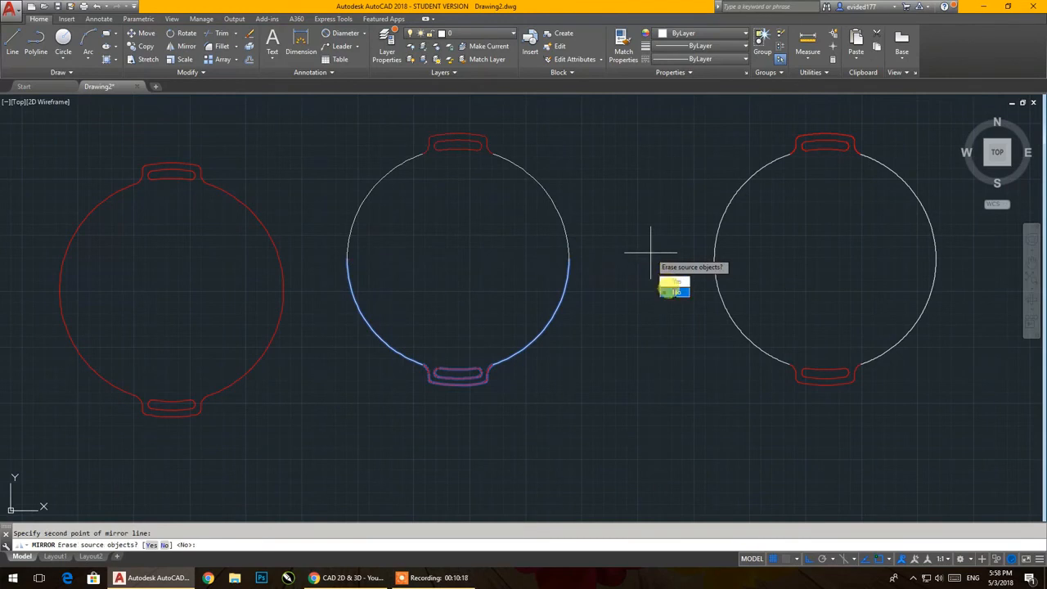
Join the segments of all three tabbed outlines into polylines.
scroll(620, 344, "down", 2)
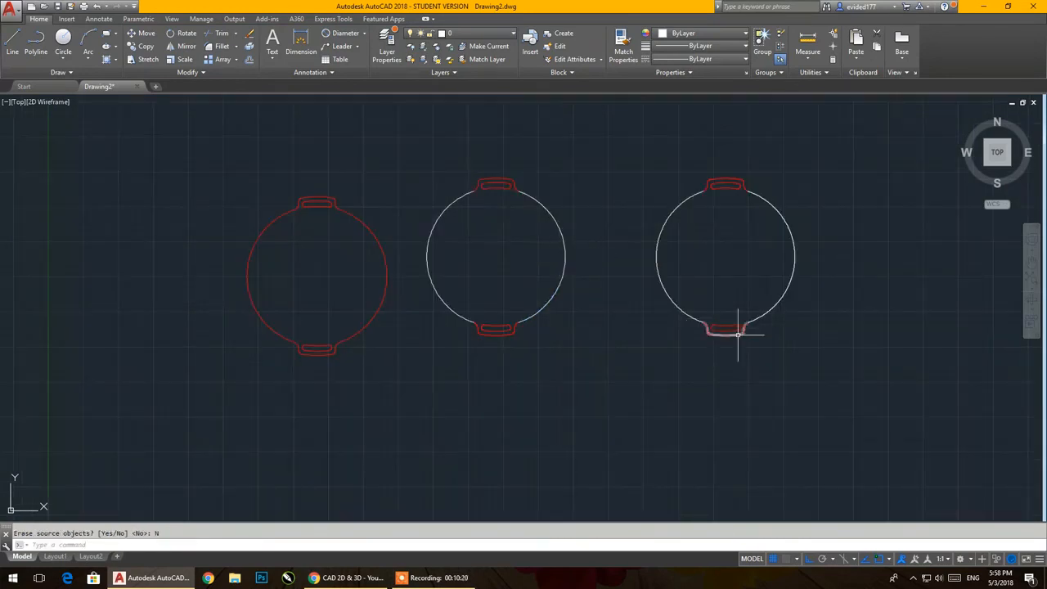
left_click(825, 381)
left_click(228, 139)
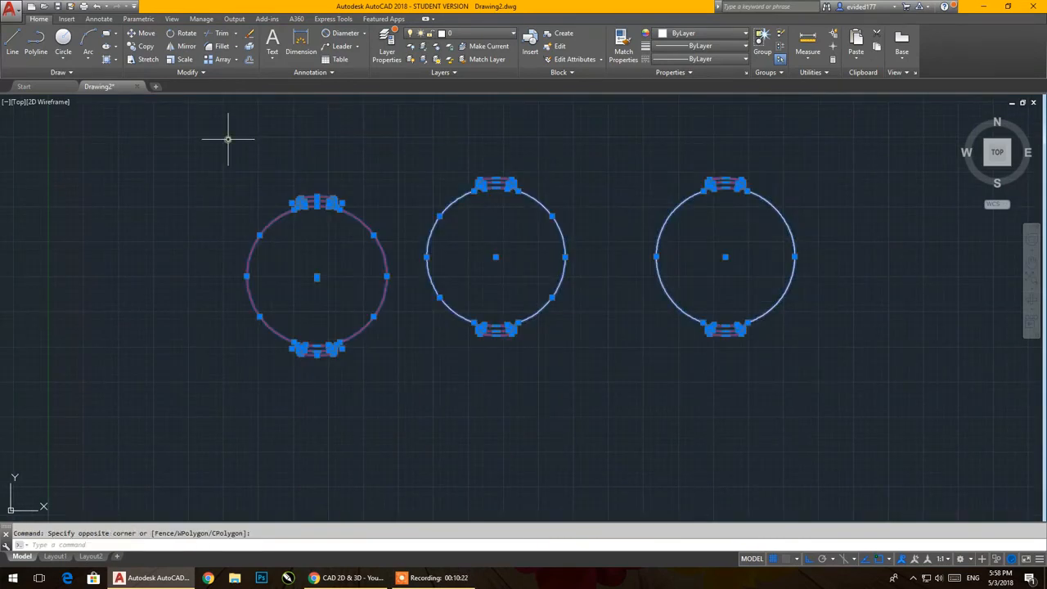
key("Return")
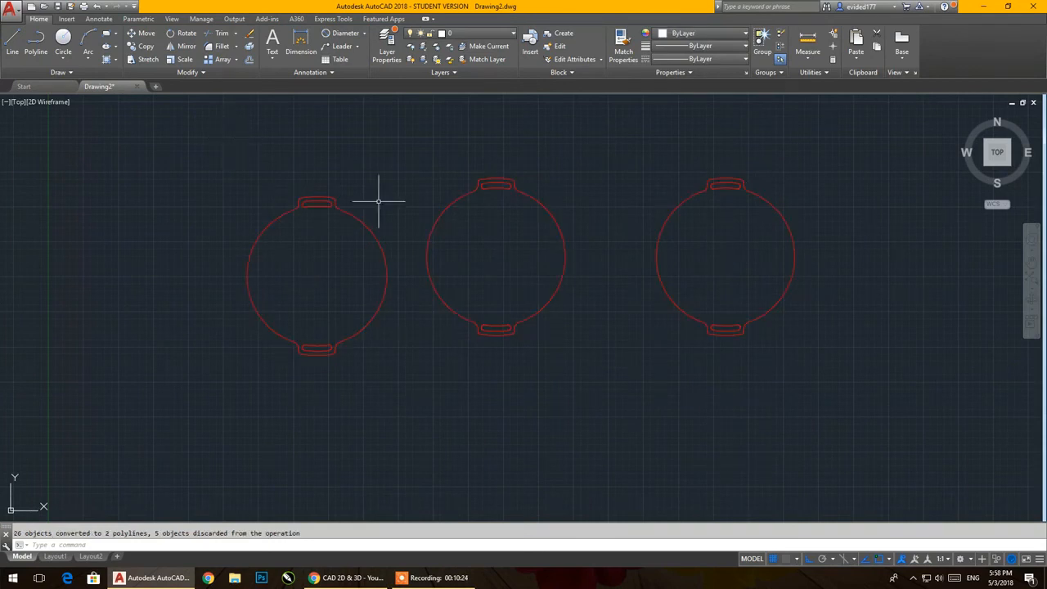
Change the colour of the middle outline and its slots to yellow.
left_click(549, 158)
left_click(464, 408)
left_click(699, 37)
left_click(660, 145)
Change the colour of the red tabbed outline beside the yellow one, including both its slots, to cyan.
left_click(814, 171)
left_click(677, 353)
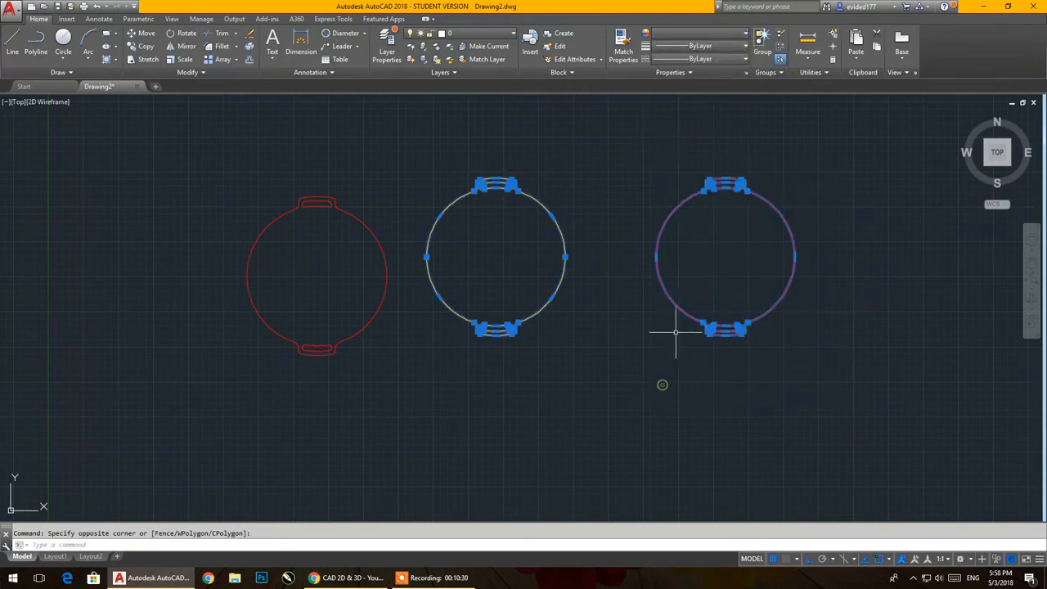
key("Escape")
mouse_move(836, 163)
left_mouse_down()
mouse_move(635, 411)
mouse_move(618, 296)
left_mouse_up()
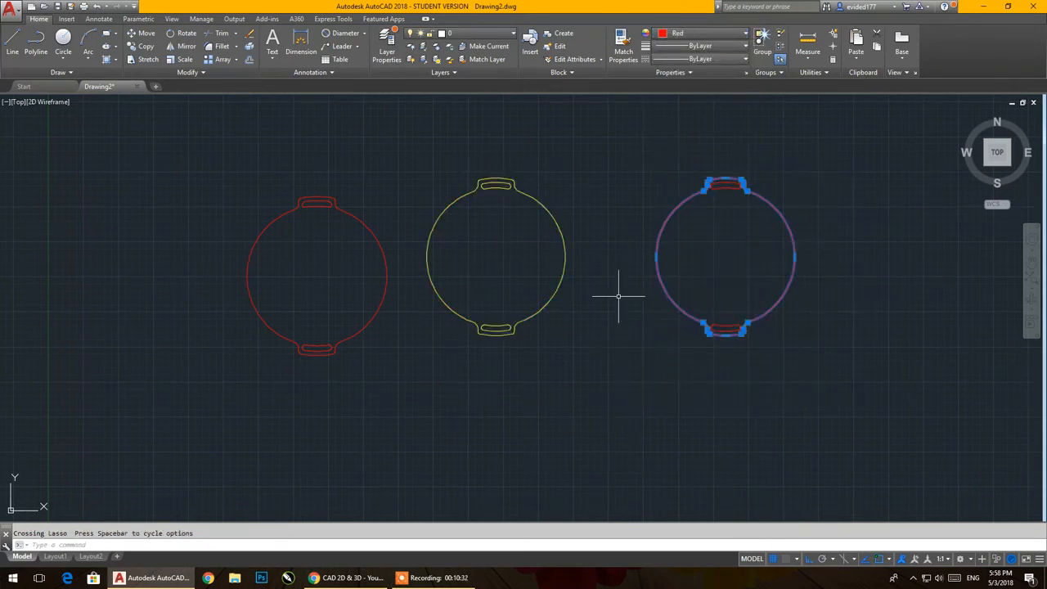
left_click(644, 129)
left_click_drag(806, 131, 654, 311)
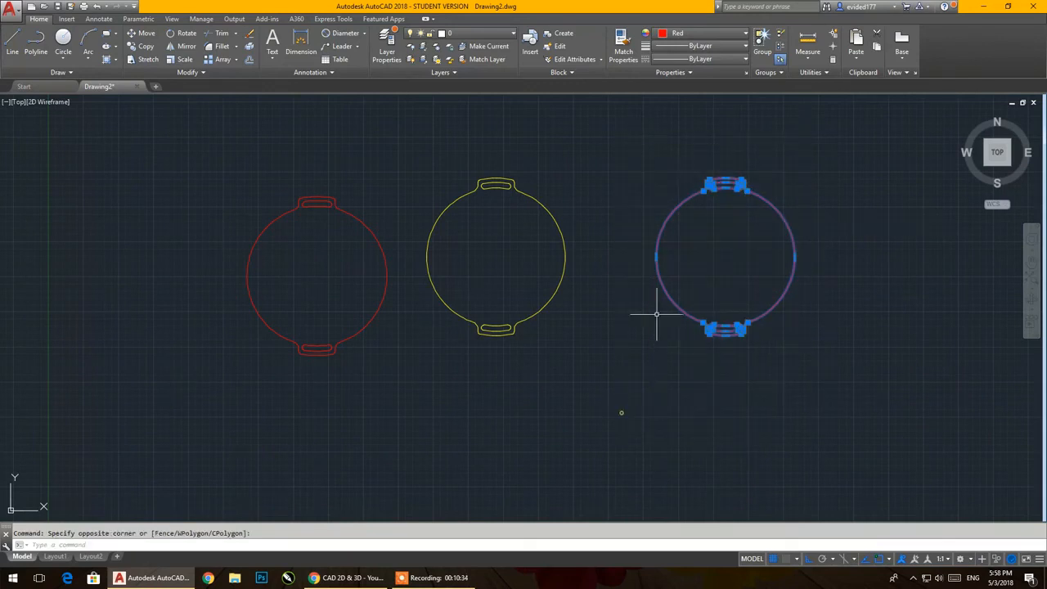
left_click(703, 33)
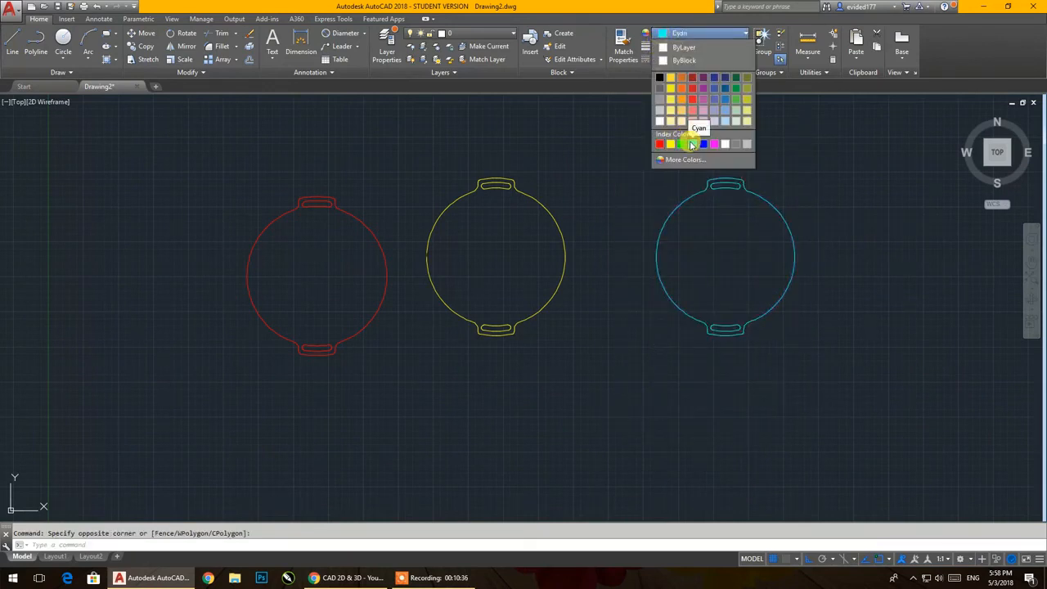
left_click(691, 145)
key("Escape")
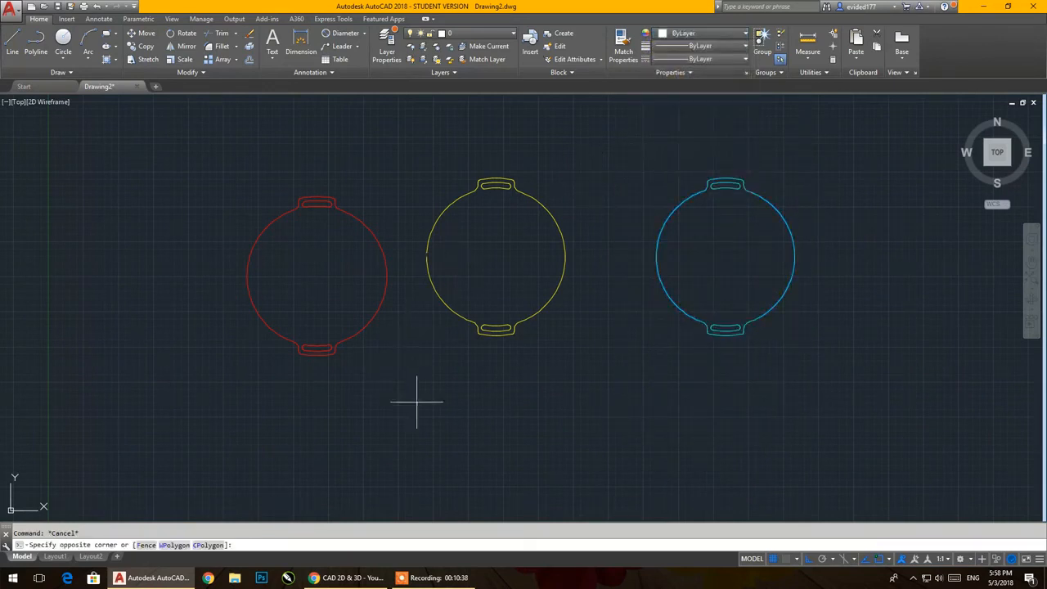
Change the colour of the remaining red outline and its slots to green.
left_click(227, 131)
left_click(662, 33)
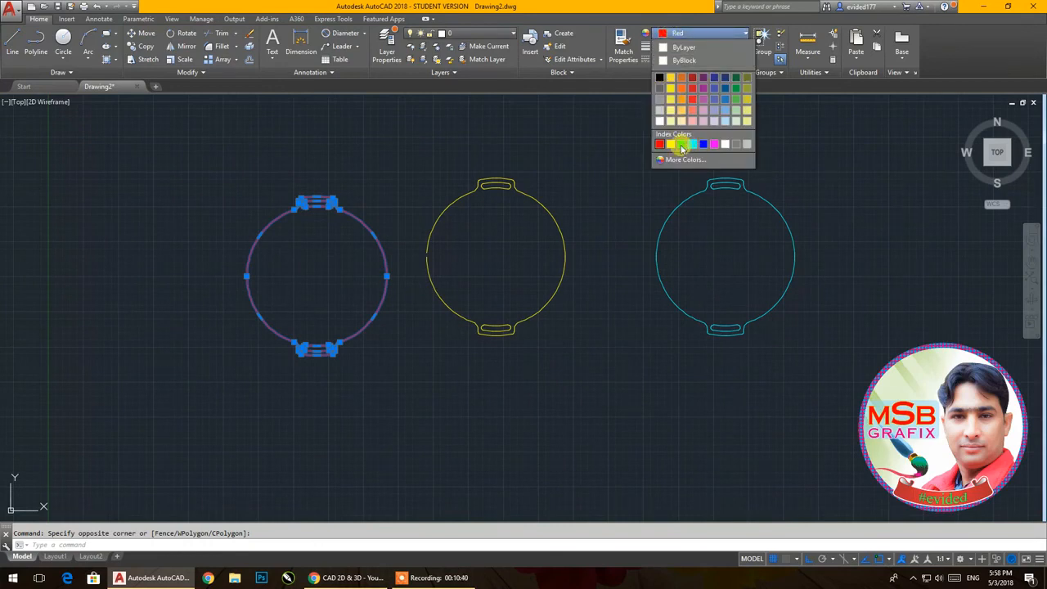
left_click(682, 144)
key("Escape")
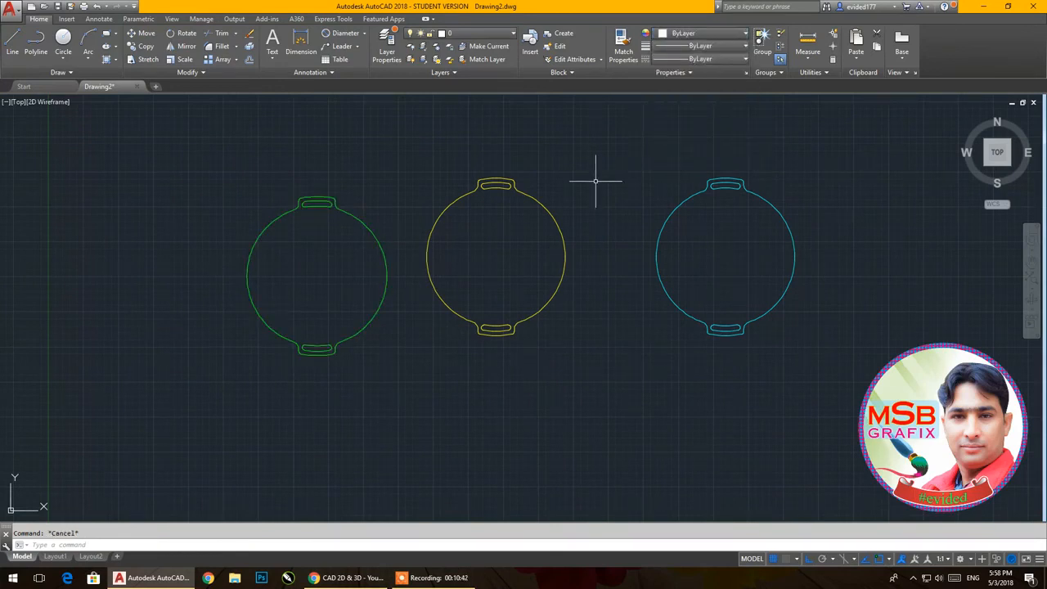
Add a diameter dimension to the large arc of the cyan, yellow and green outlines, placed just outside each upper-right edge.
scroll(595, 180, "down", 4)
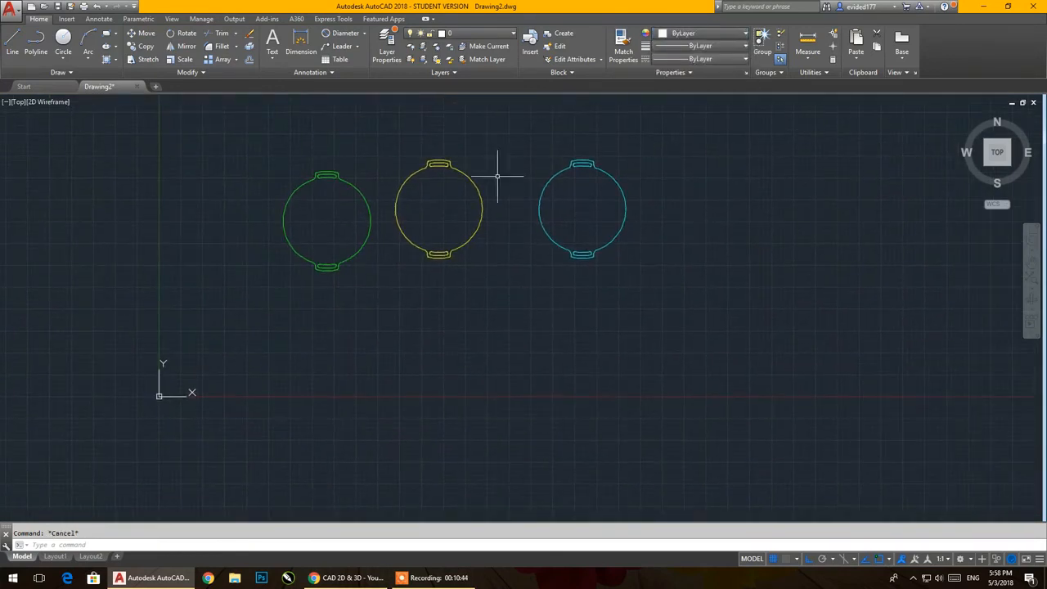
middle_click_drag(514, 253, 309, 262)
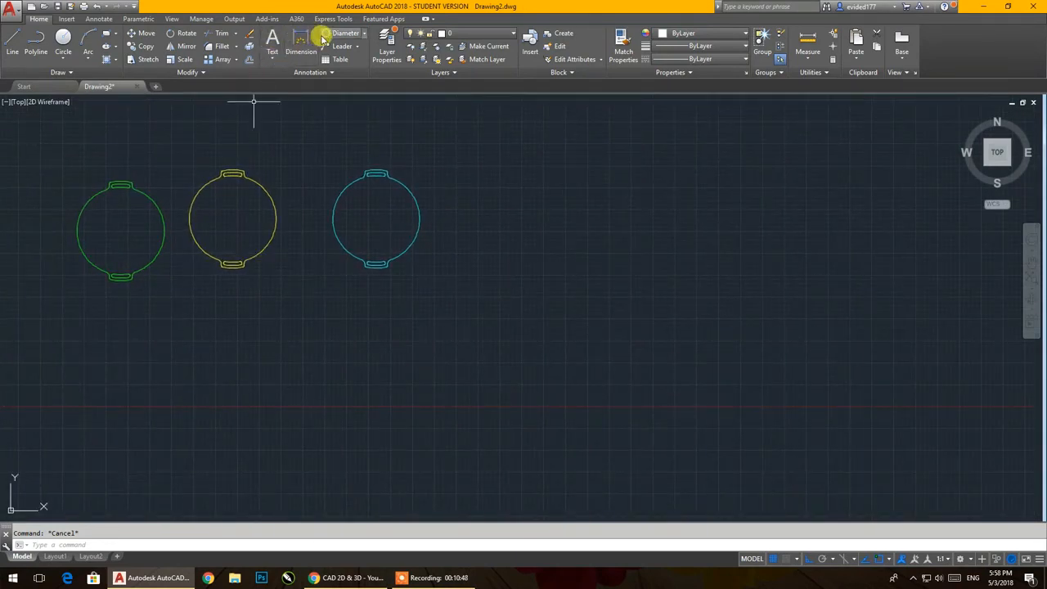
left_click(407, 187)
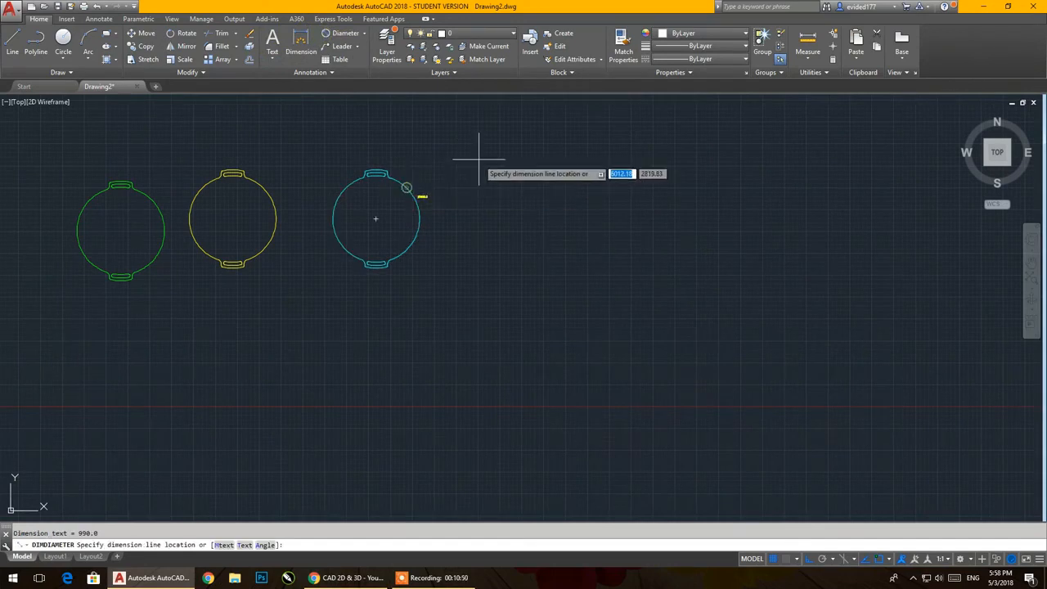
left_click(479, 159)
left_click(340, 38)
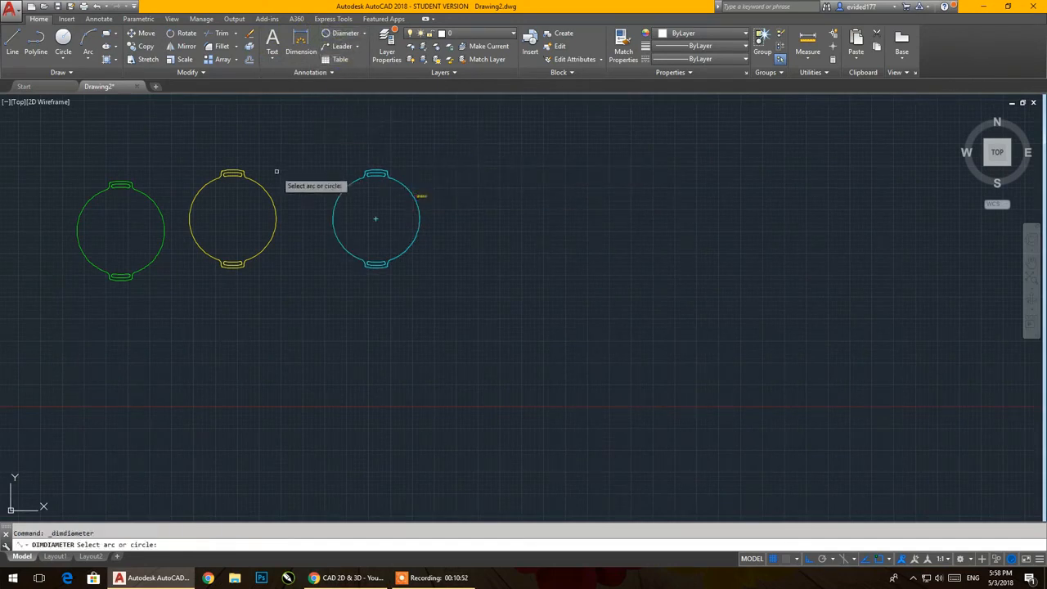
left_click(262, 186)
left_click(292, 167)
left_click(345, 31)
left_click(148, 189)
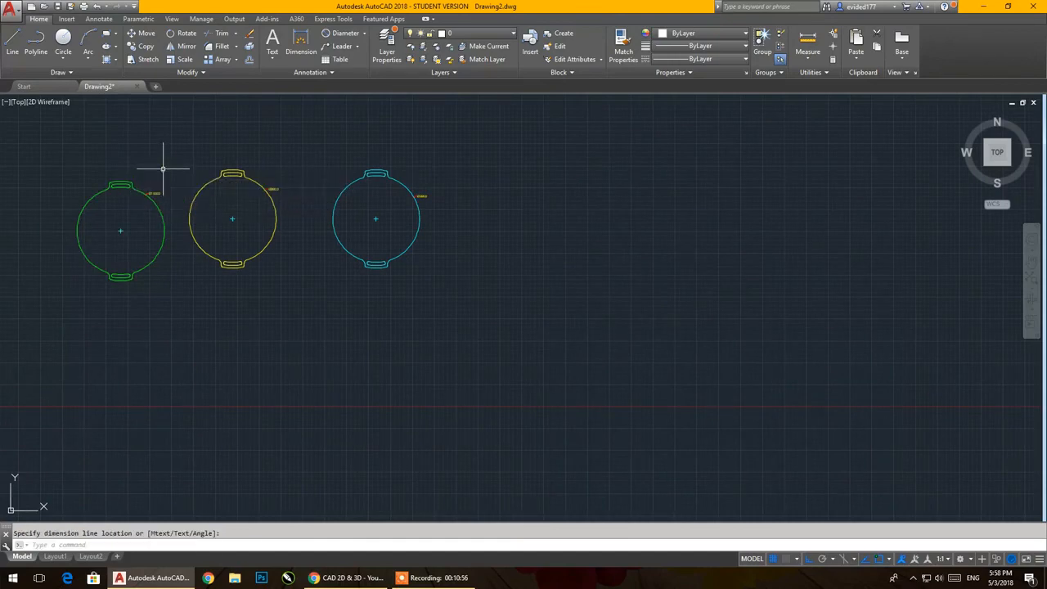
Examine the diameter dimensions and the overall layout of the three coloured outlines.
scroll(151, 192, "up", 6)
scroll(457, 171, "down", 4)
scroll(671, 140, "up", 2)
middle_click_drag(677, 133, 116, 155)
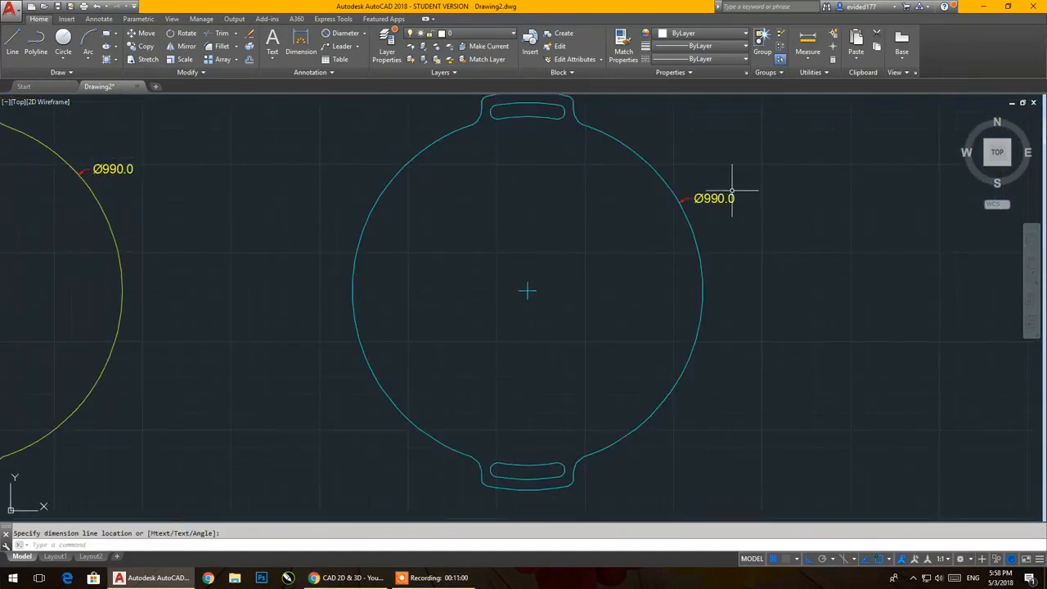
scroll(730, 190, "down", 4)
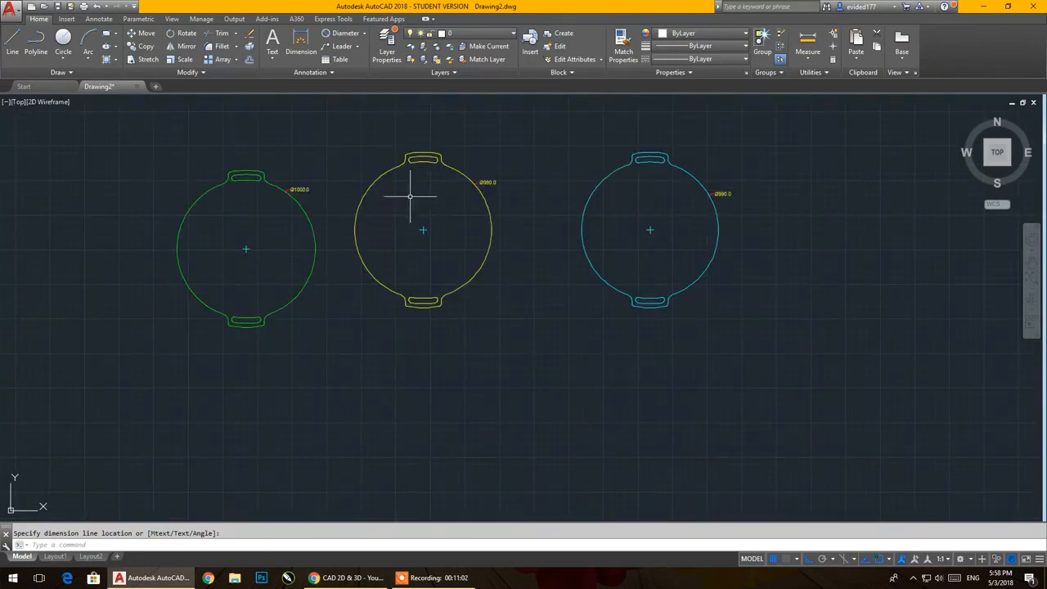
middle_click_drag(410, 196, 446, 232)
scroll(444, 251, "up", 2)
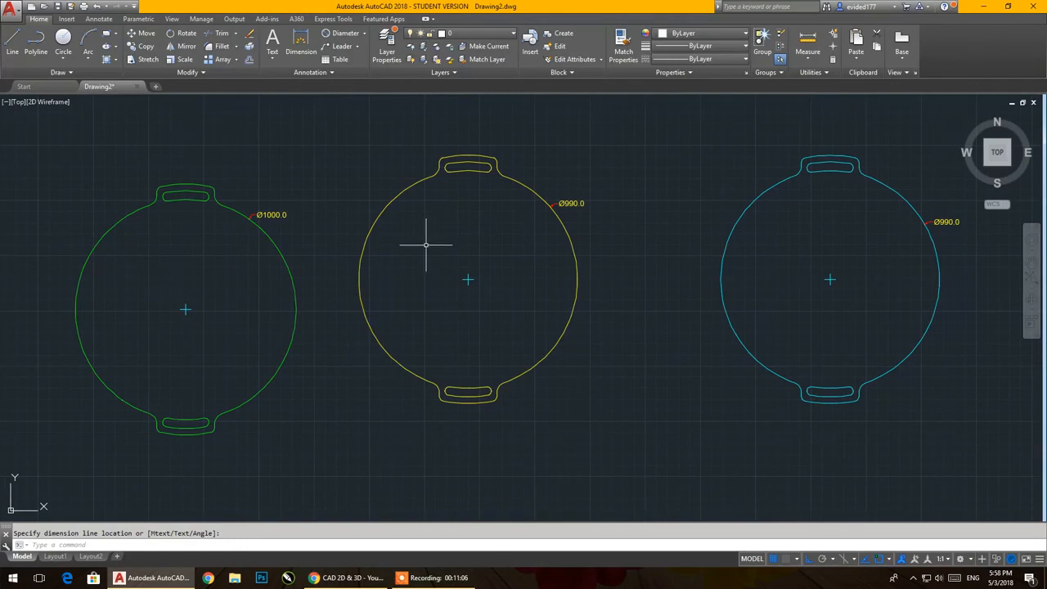
scroll(424, 254, "down", 6)
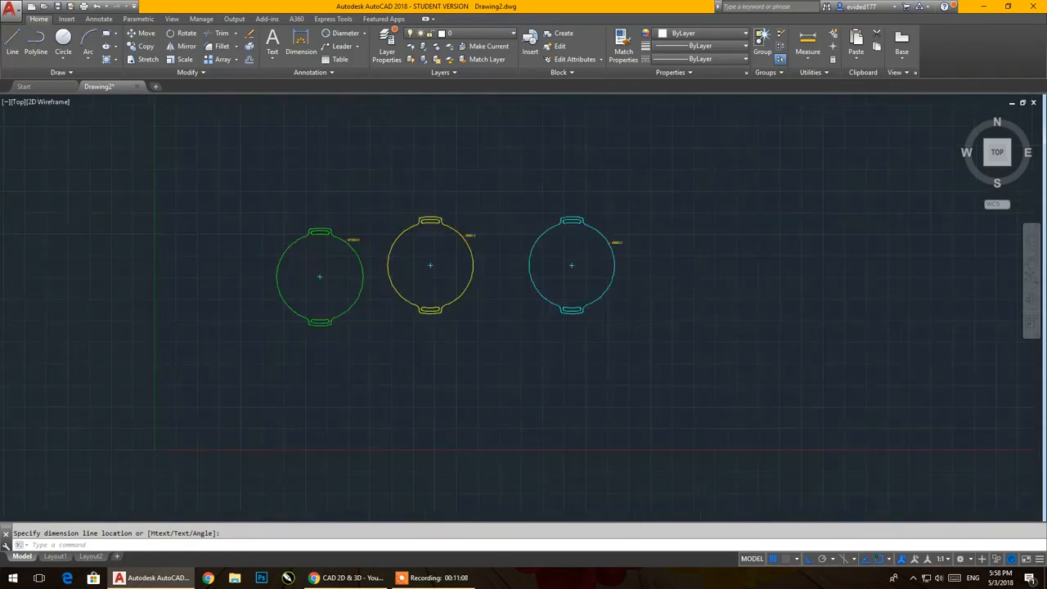
middle_click_drag(462, 273, 250, 223)
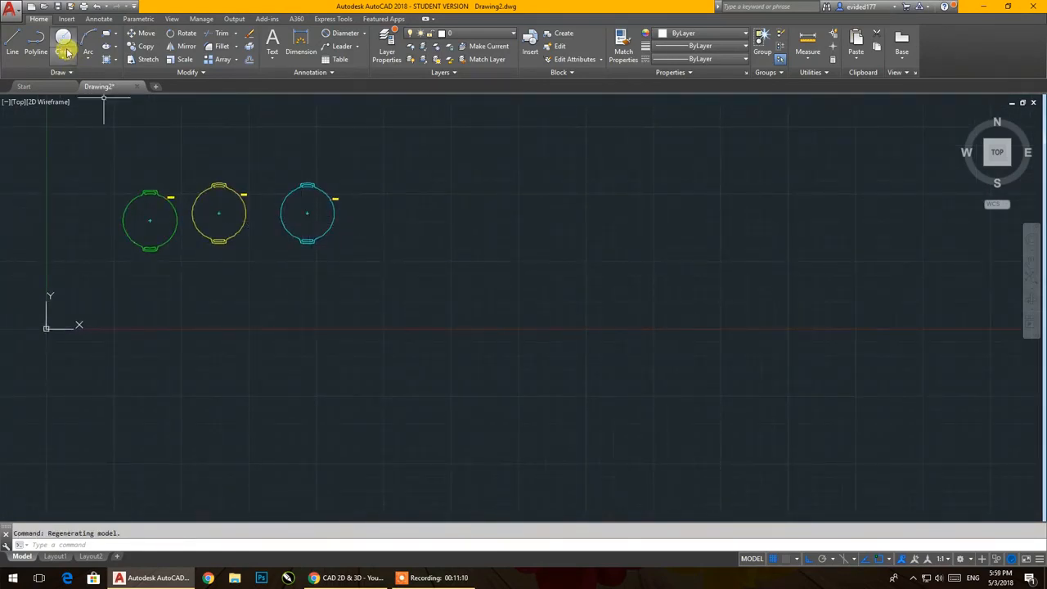
left_click(432, 577)
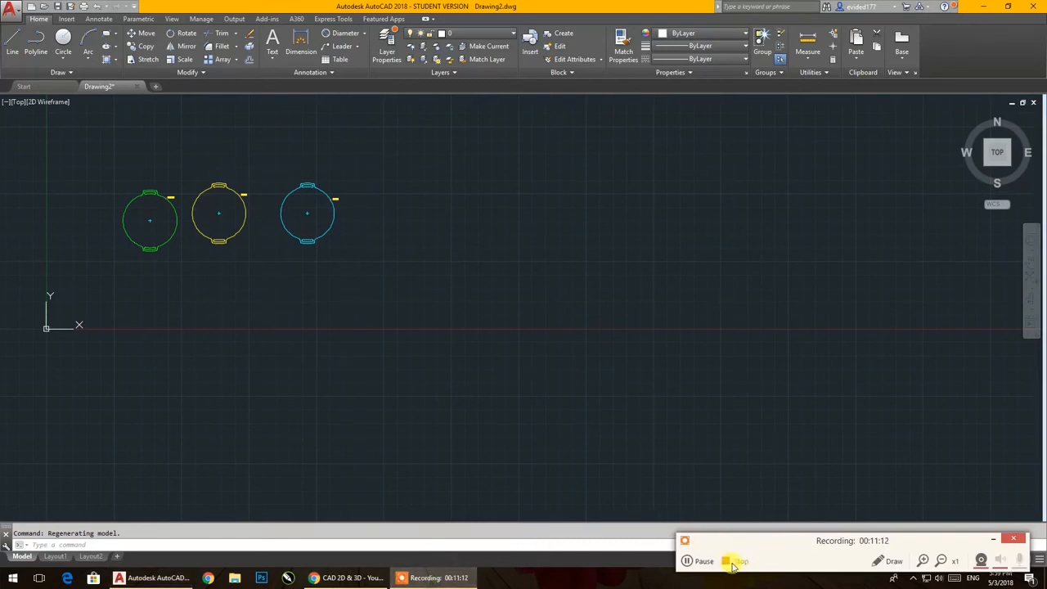